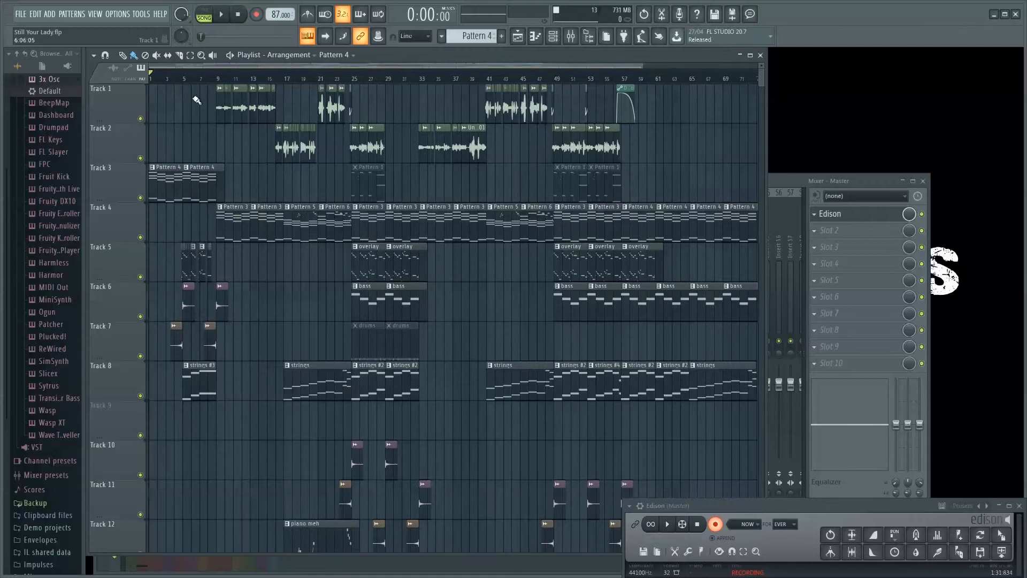
drag(201, 104, 659, 153)
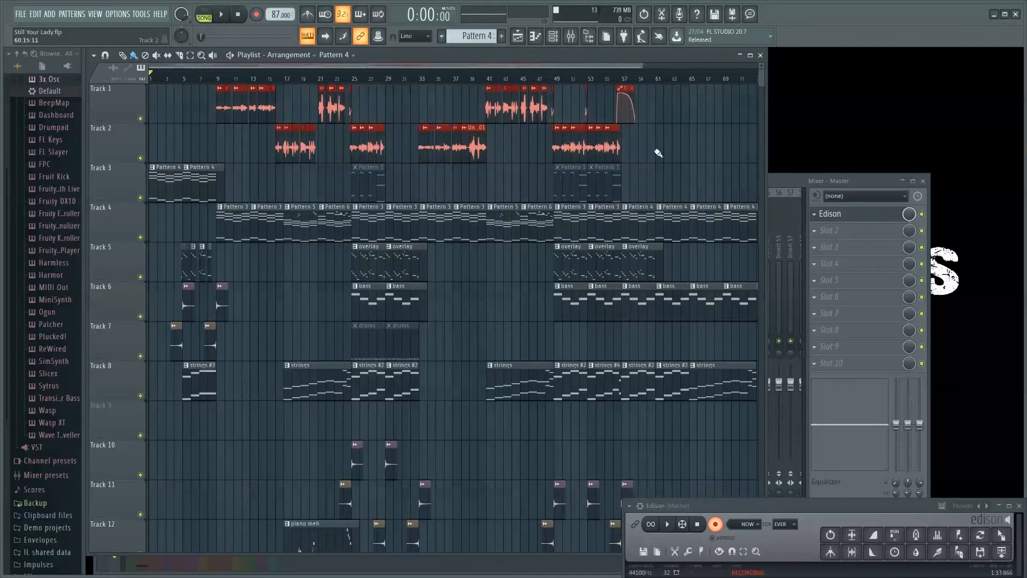
click(227, 155)
drag(207, 148, 254, 229)
ctrl+click(295, 313)
drag(309, 362, 633, 401)
ctrl+click(491, 345)
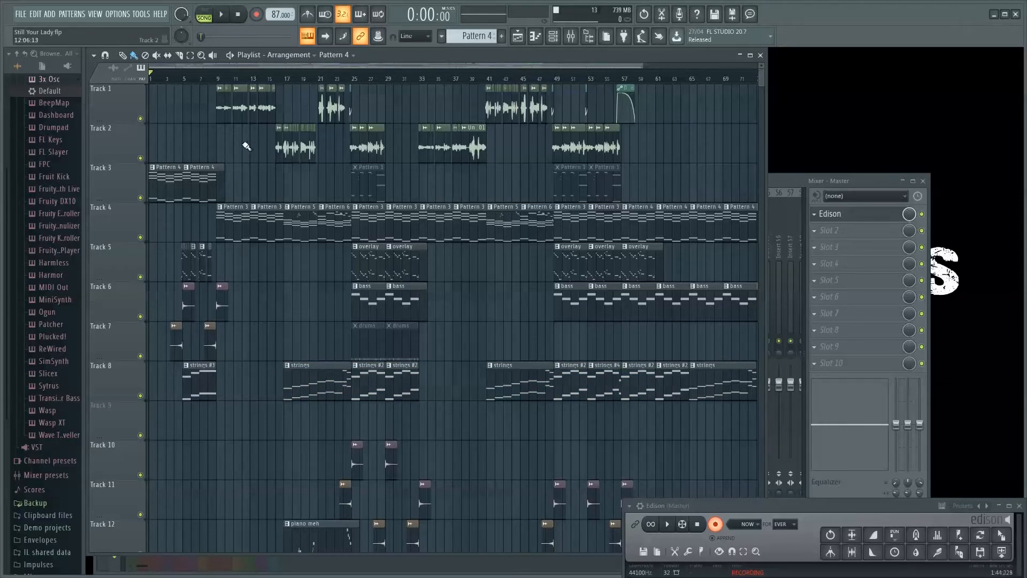
drag(195, 149, 185, 88)
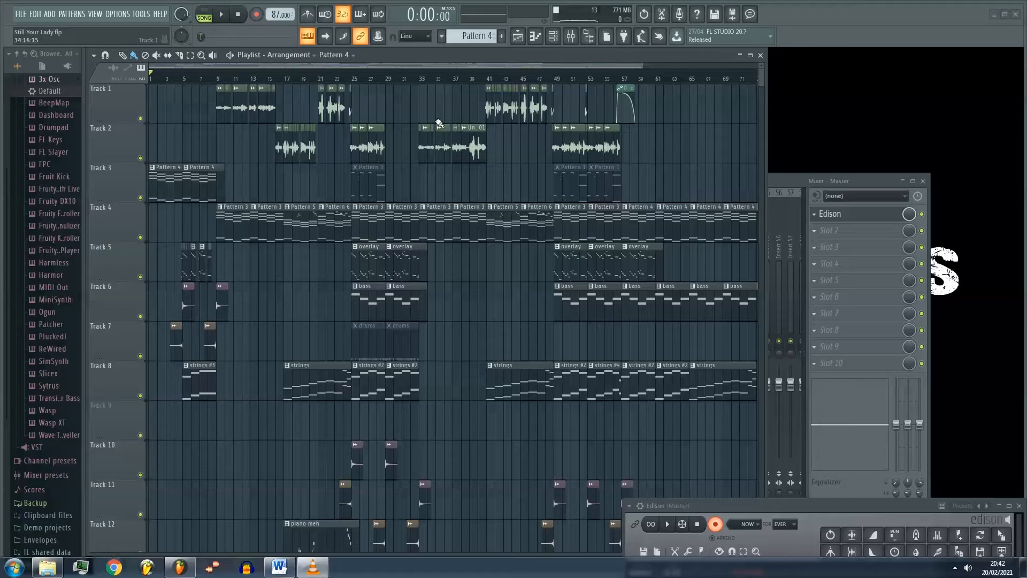
- Load Melodyne into effect slot 2 of the vocal's mixer track, Untitled 2_1#01, and move its window clear of the playlist
click(791, 181)
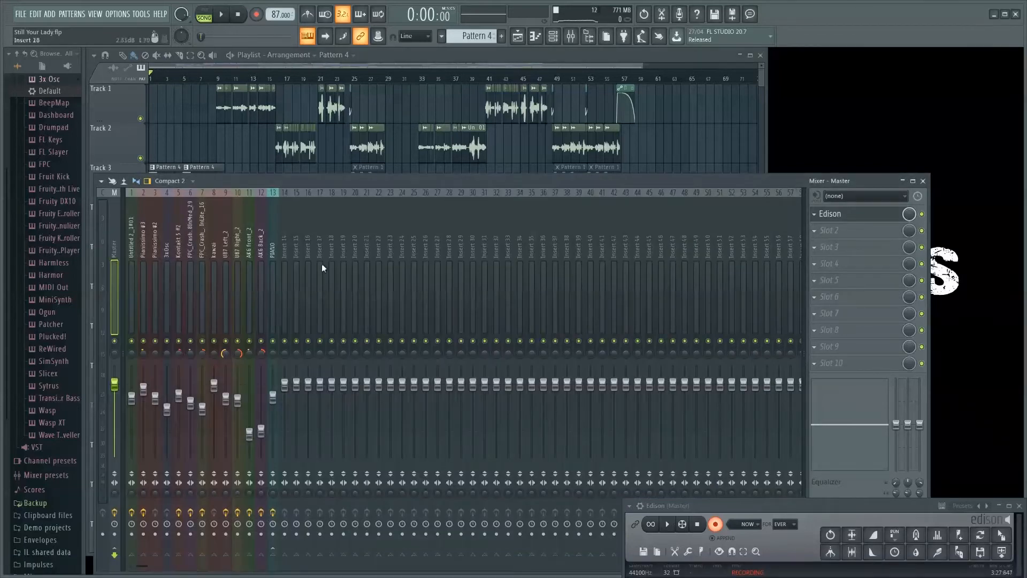
click(134, 230)
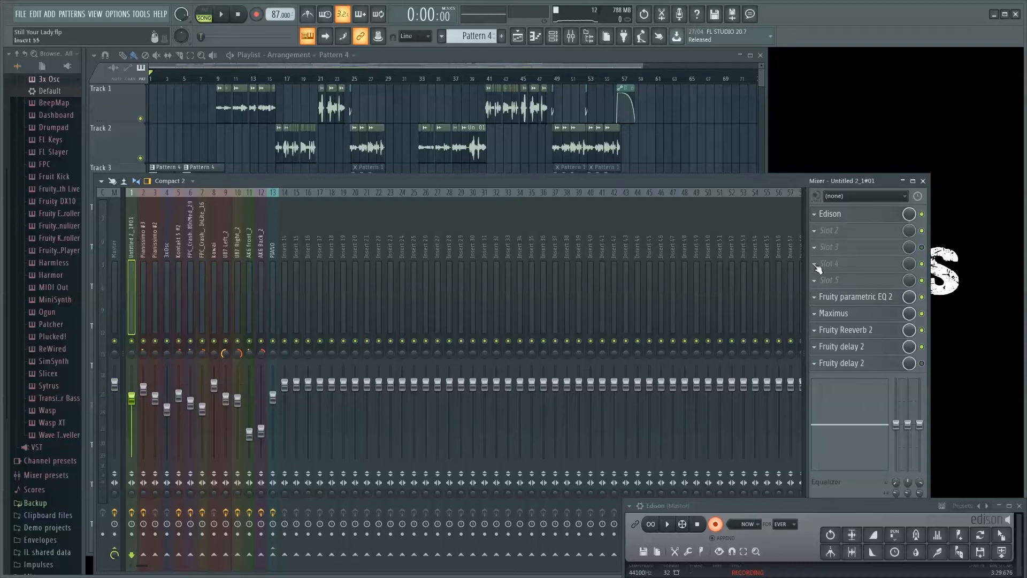
click(828, 232)
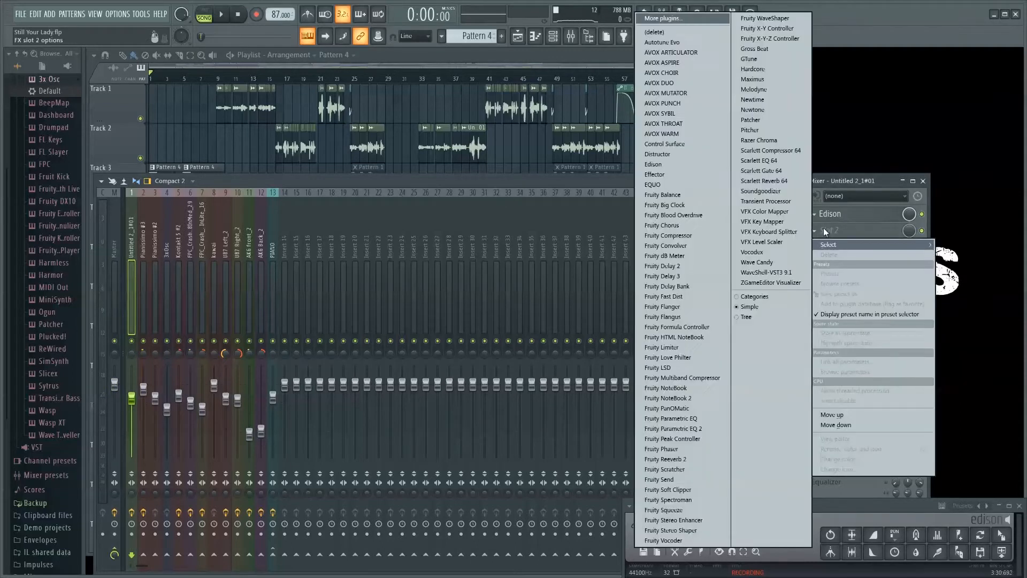
click(778, 88)
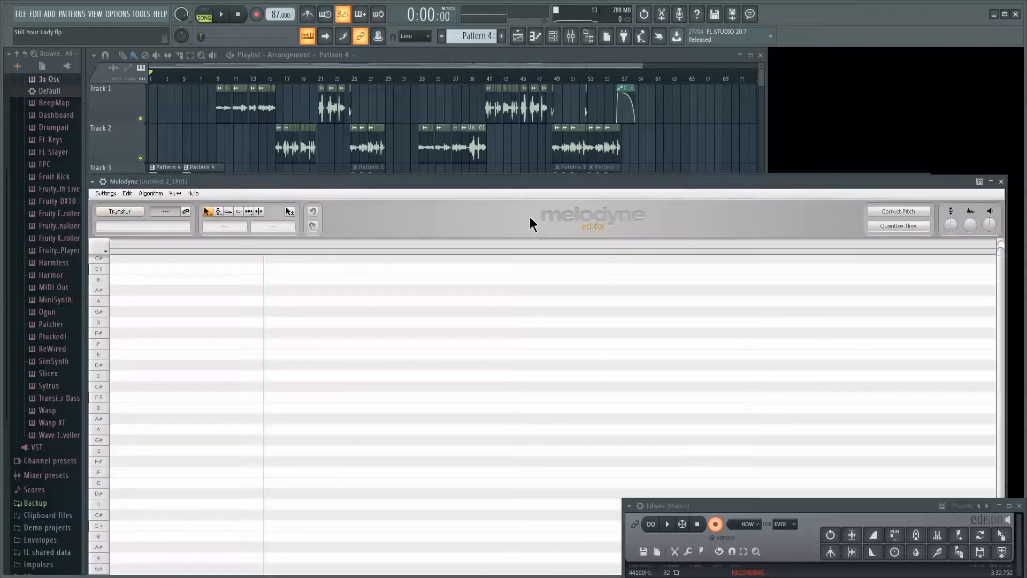
drag(536, 181, 569, 366)
click(508, 182)
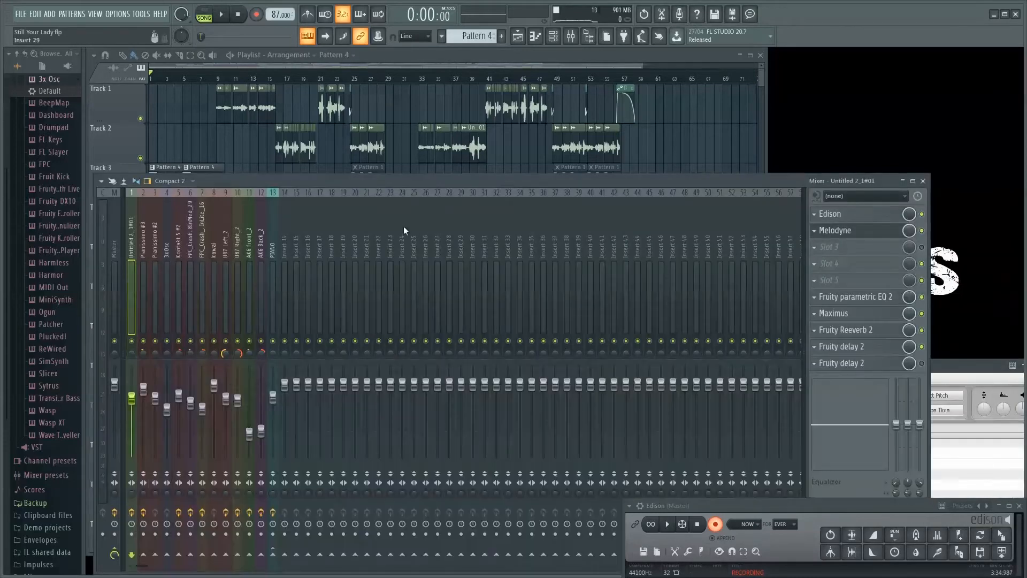
click(284, 233)
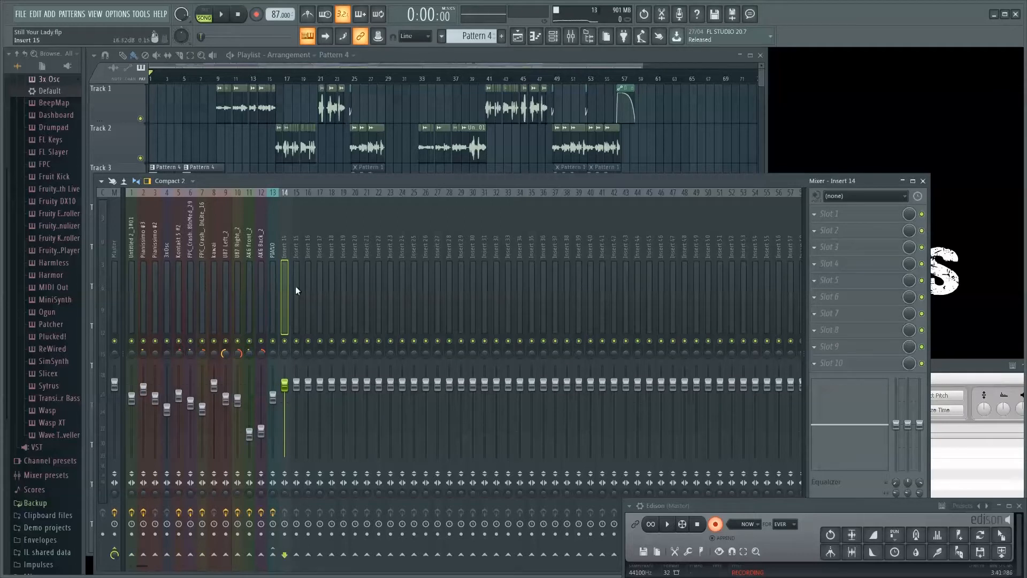
click(133, 226)
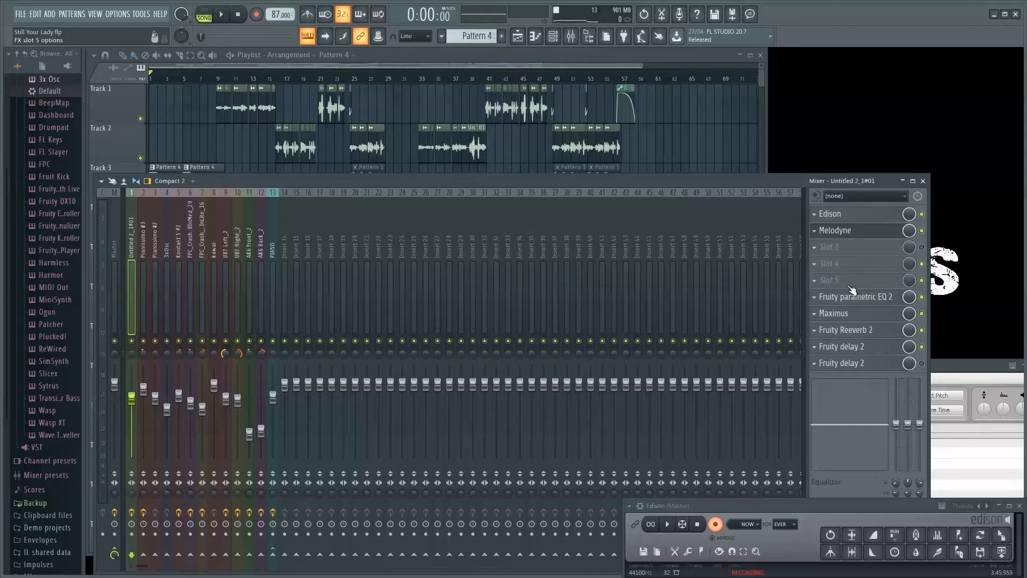
click(966, 369)
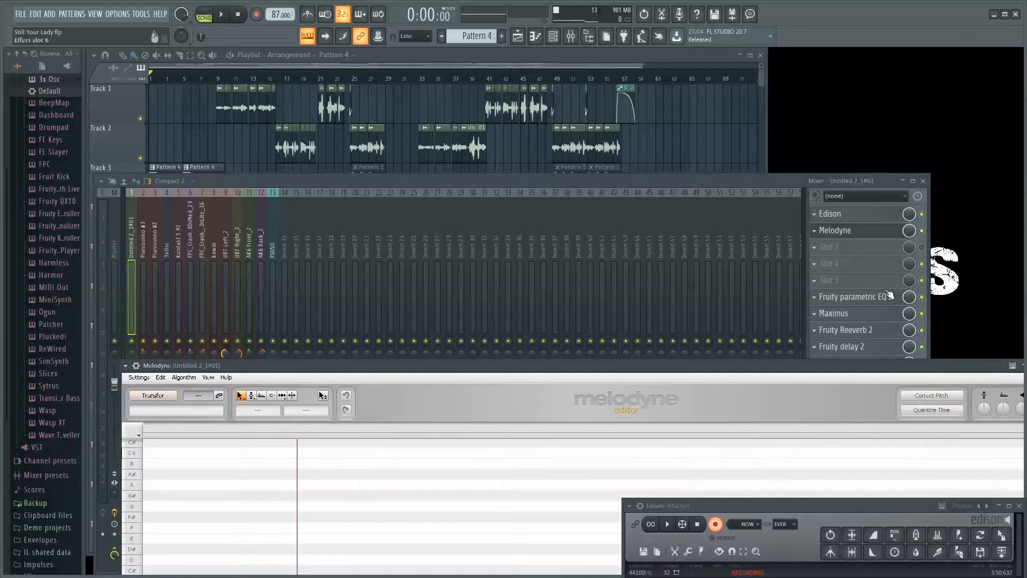
click(773, 181)
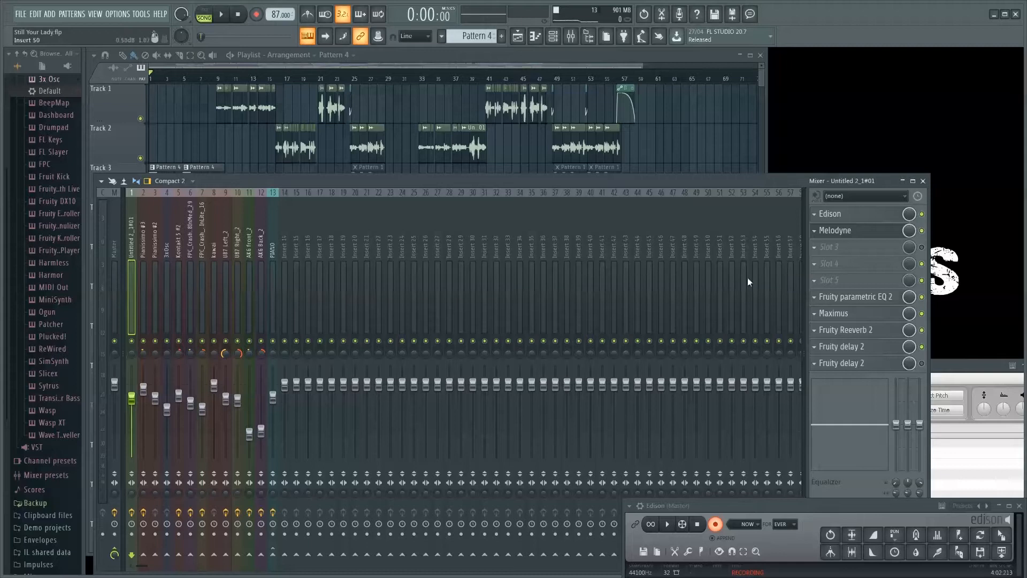
- Place the song position at about bar 8, before the first vocal clip, arm Melodyne's Transfer and start playback
click(835, 230)
drag(899, 135, 921, 335)
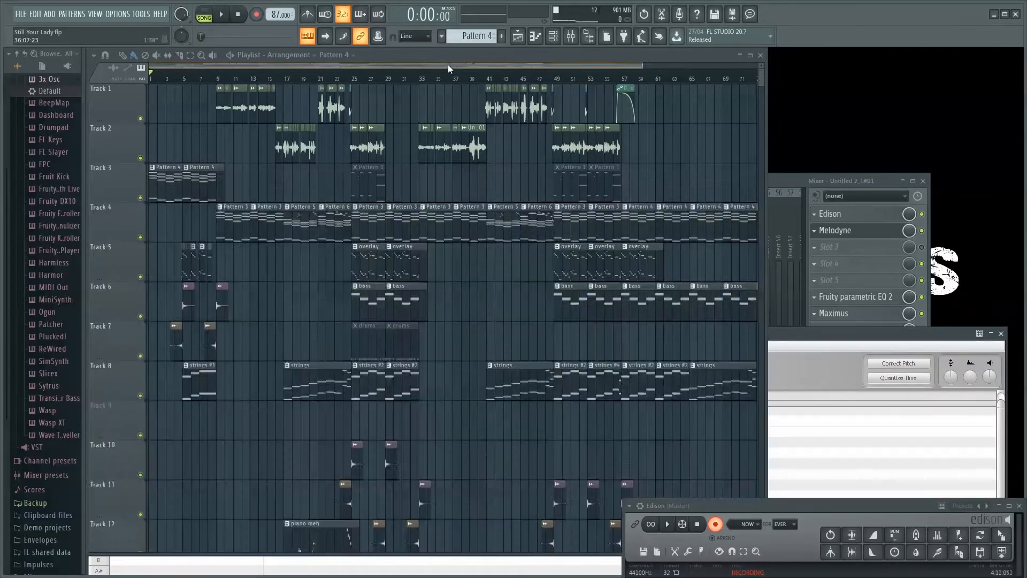
click(448, 64)
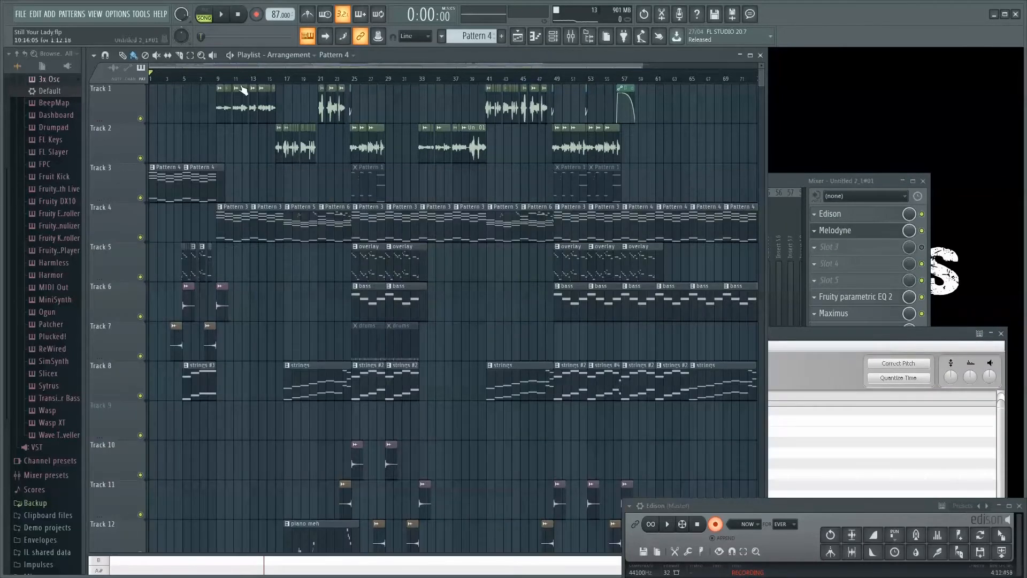
click(216, 80)
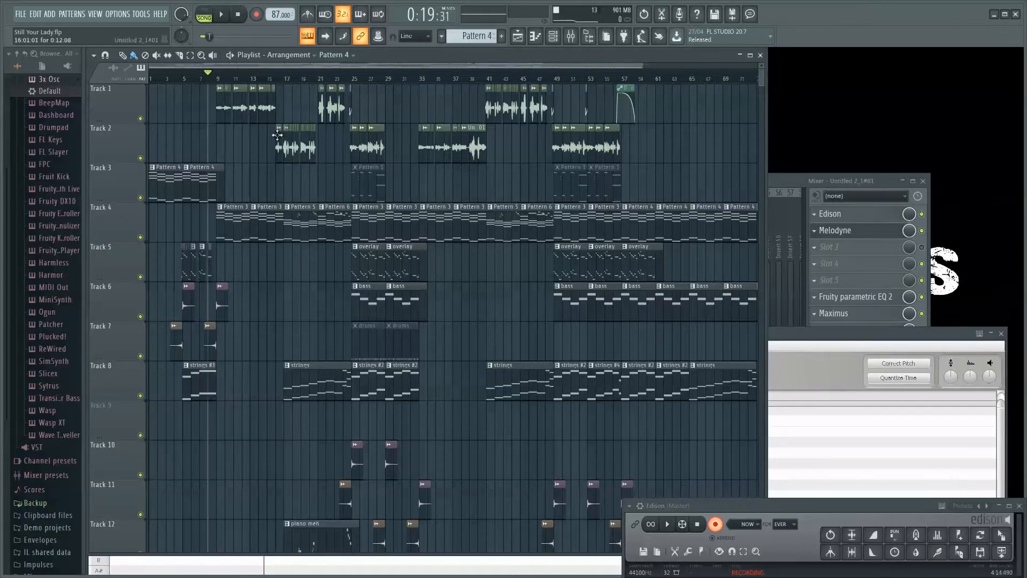
click(858, 381)
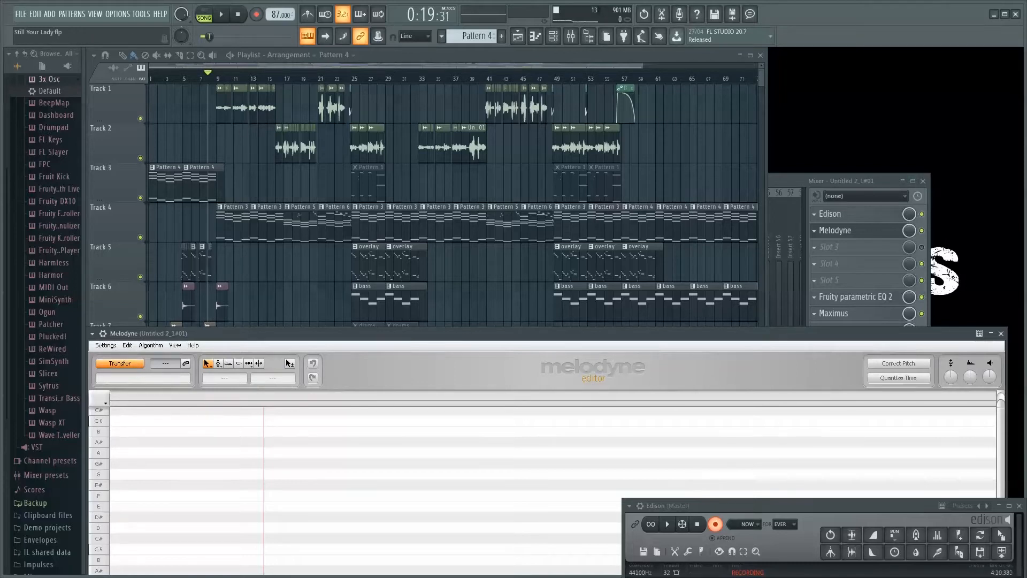
key(space)
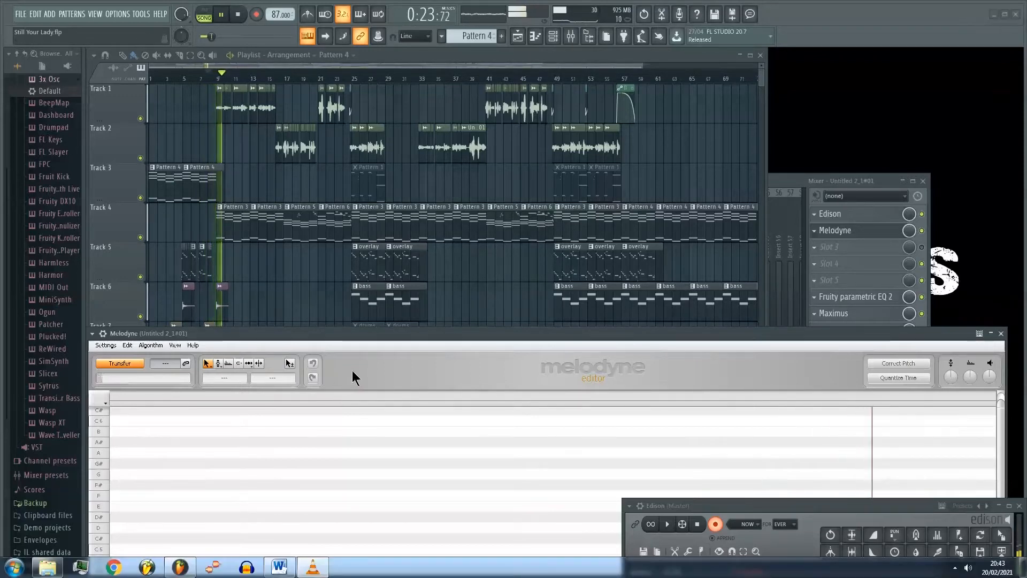
- Let the vocal play into Melodyne until about bar 31, and stop playback to finish the transfer
drag(473, 336, 474, 89)
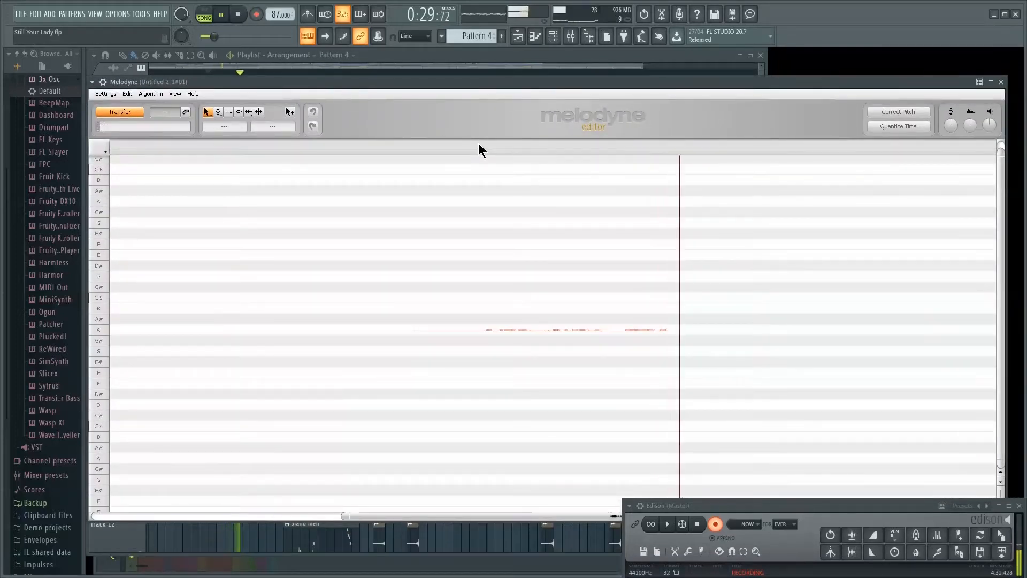
drag(455, 86, 448, 111)
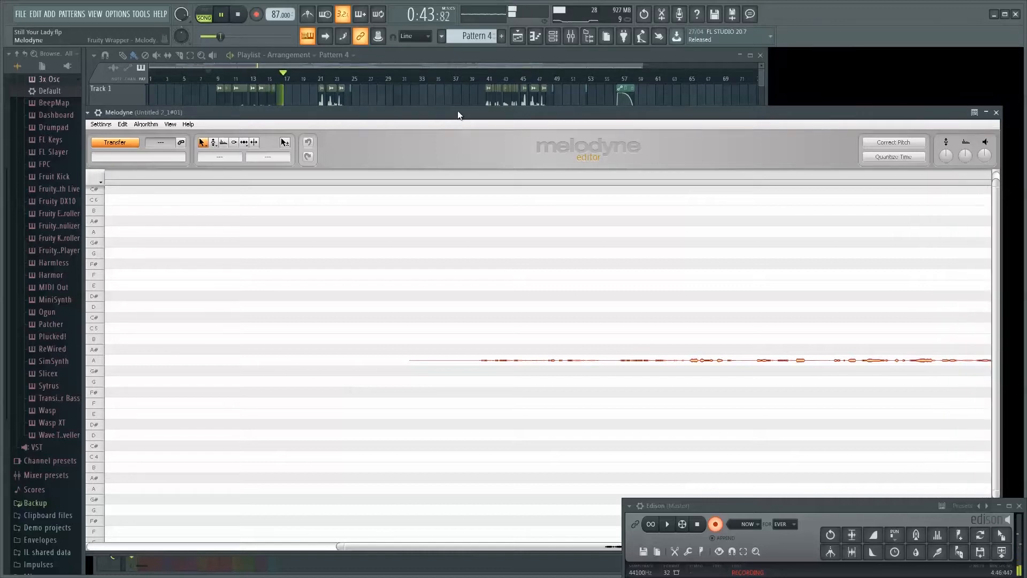
drag(458, 110, 461, 274)
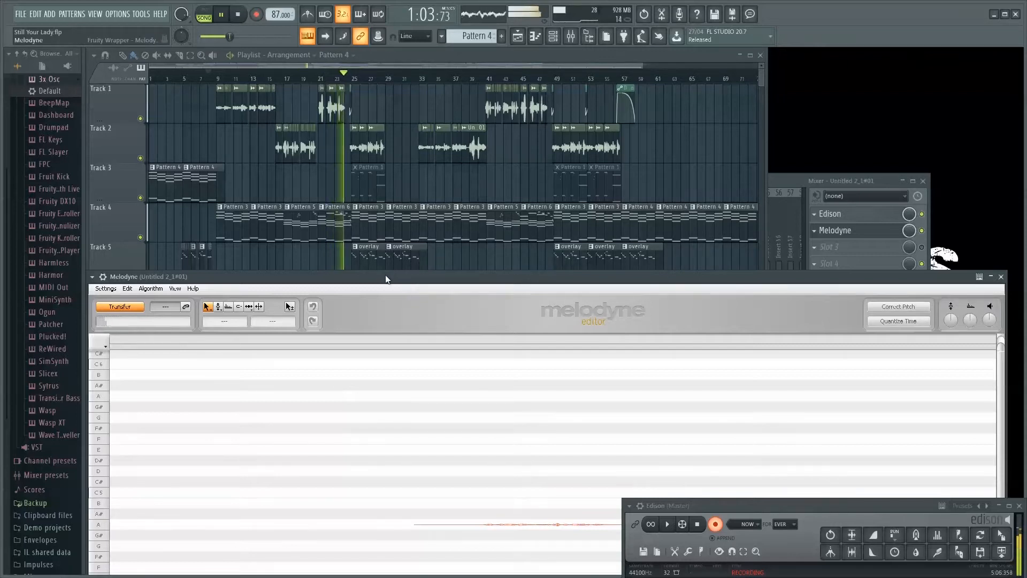
drag(386, 275, 396, 251)
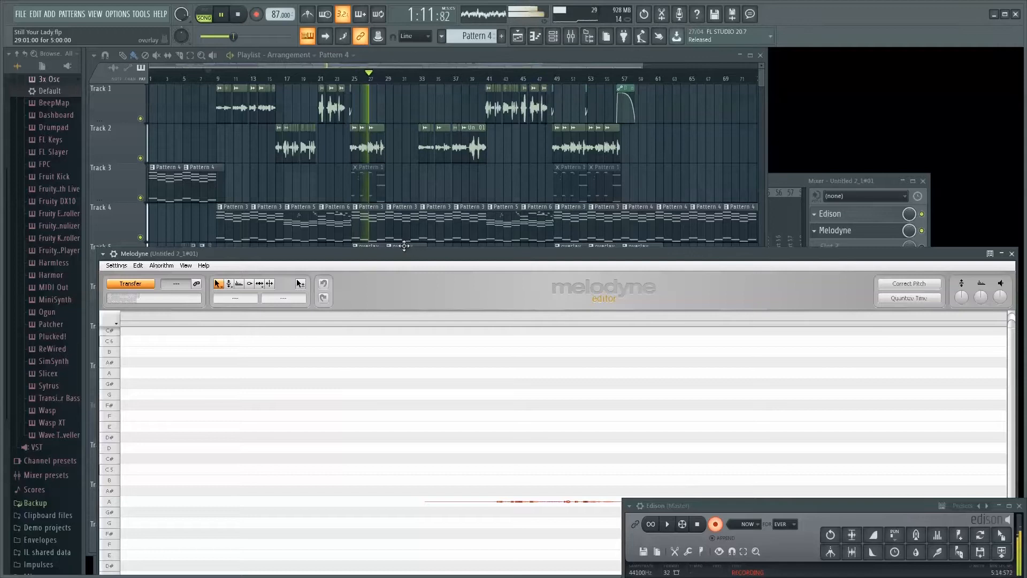
drag(407, 259, 405, 225)
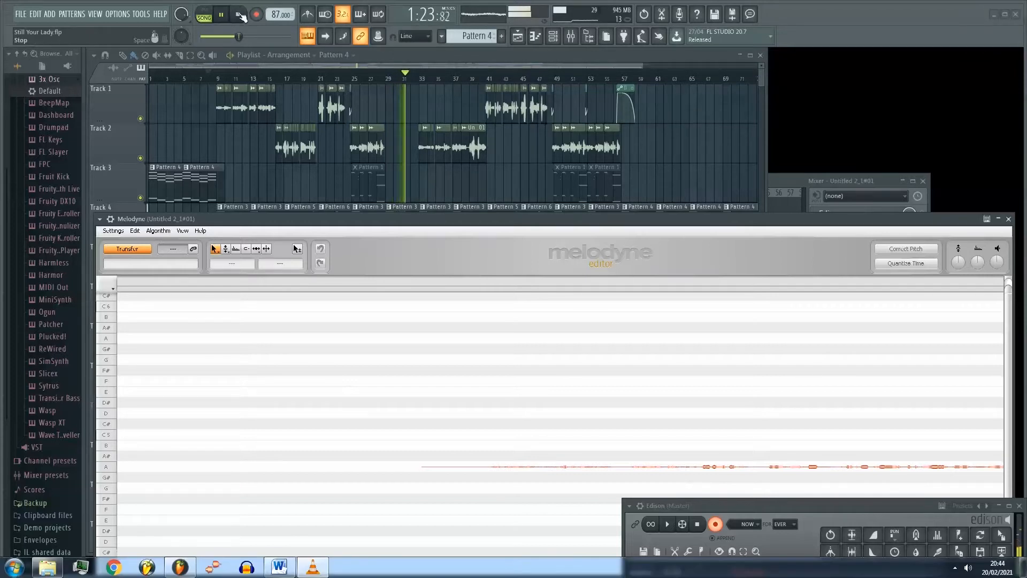
key(space)
- Examine the transferred vocal notes in Melodyne and play the song around bar 13
drag(346, 217, 323, 107)
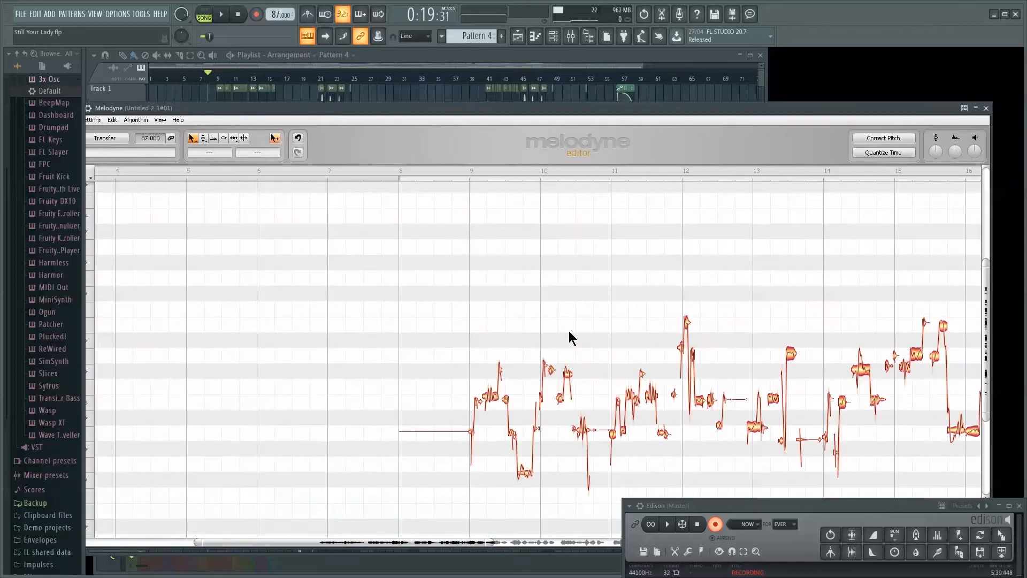
drag(464, 294, 669, 452)
click(520, 262)
drag(459, 110, 664, 103)
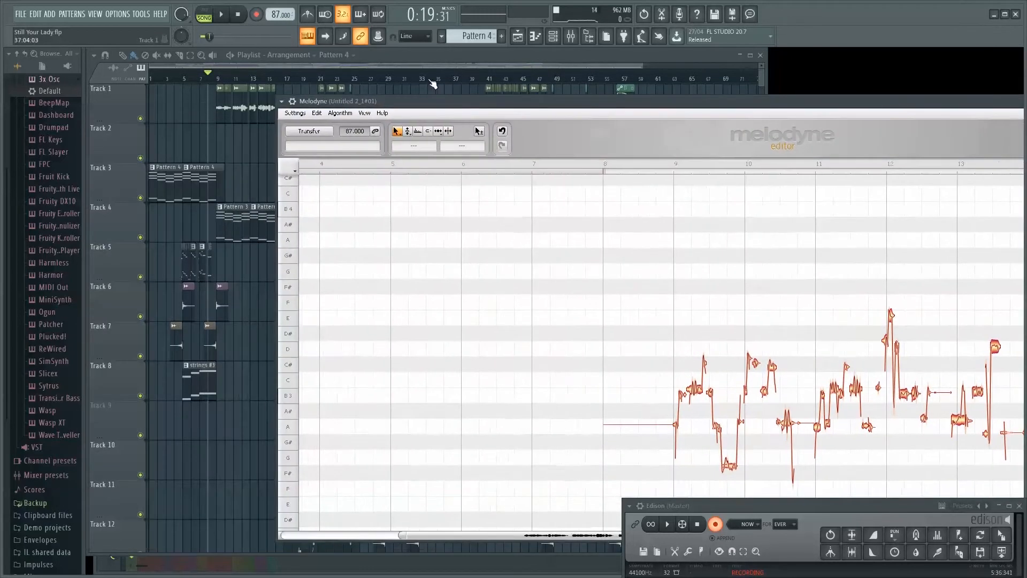
drag(223, 80, 258, 80)
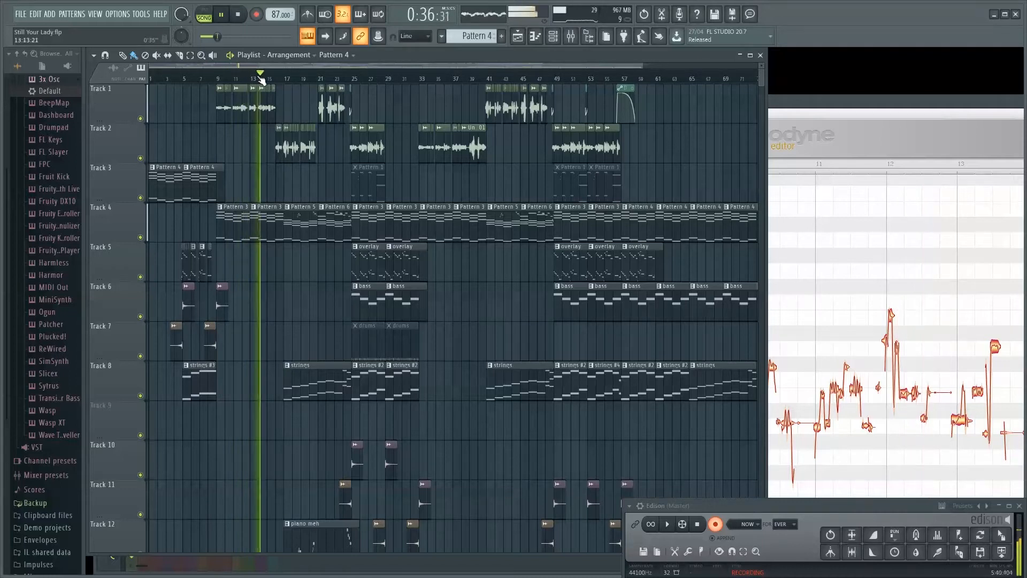
click(208, 80)
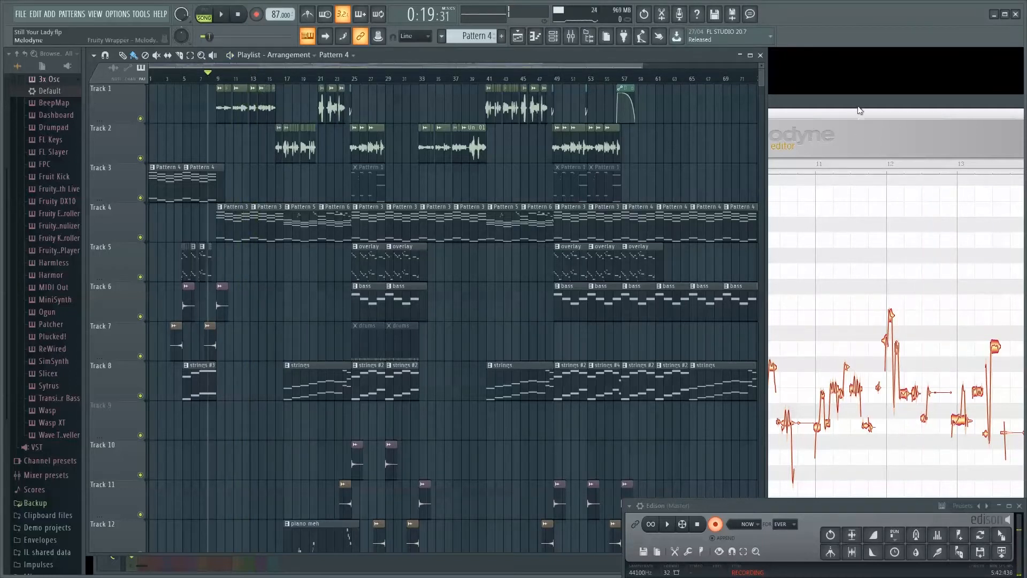
click(808, 124)
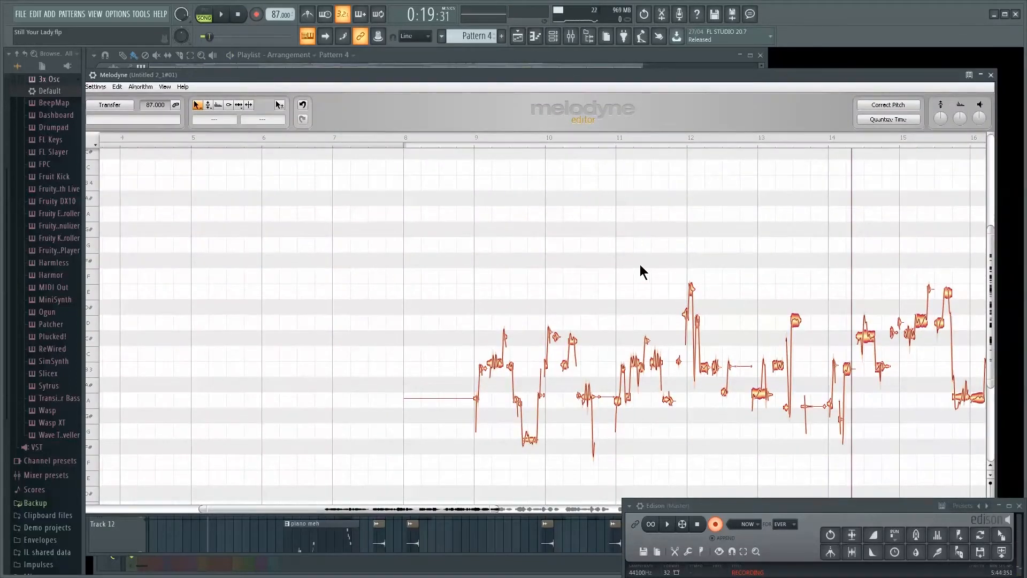
- Move the Melodyne window to uncover its pitch ruler, and correct the long B3 note just after bar 9 to 100% pitch center
scroll(508, 301, down, 10)
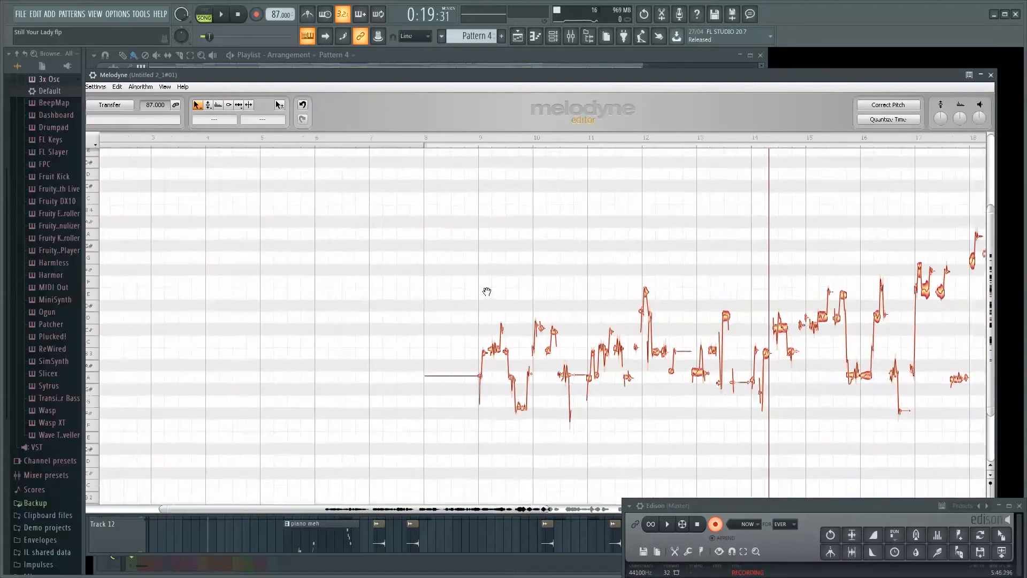
scroll(572, 342, up, 8)
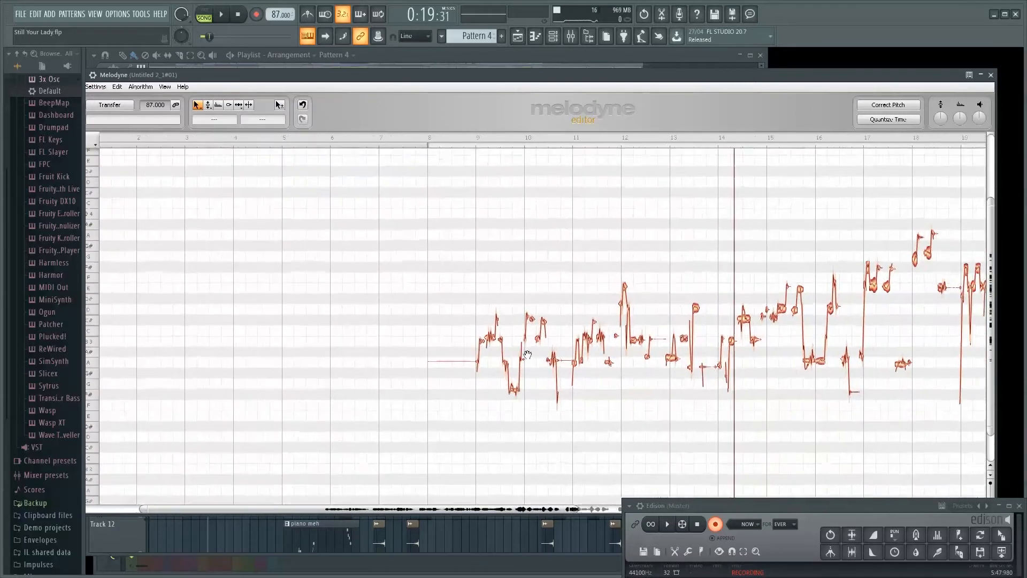
scroll(498, 340, up, 8)
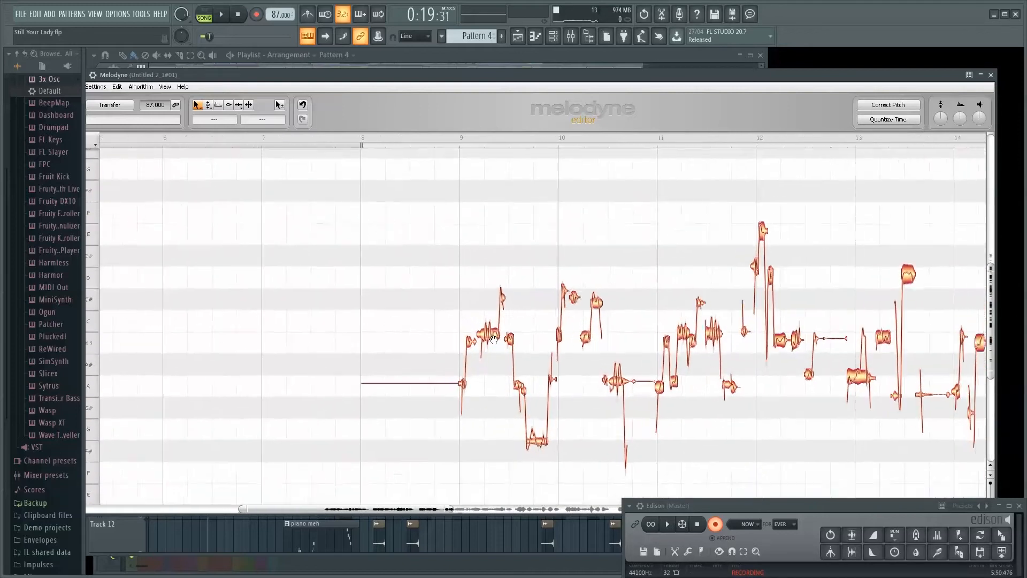
scroll(487, 342, up, 6)
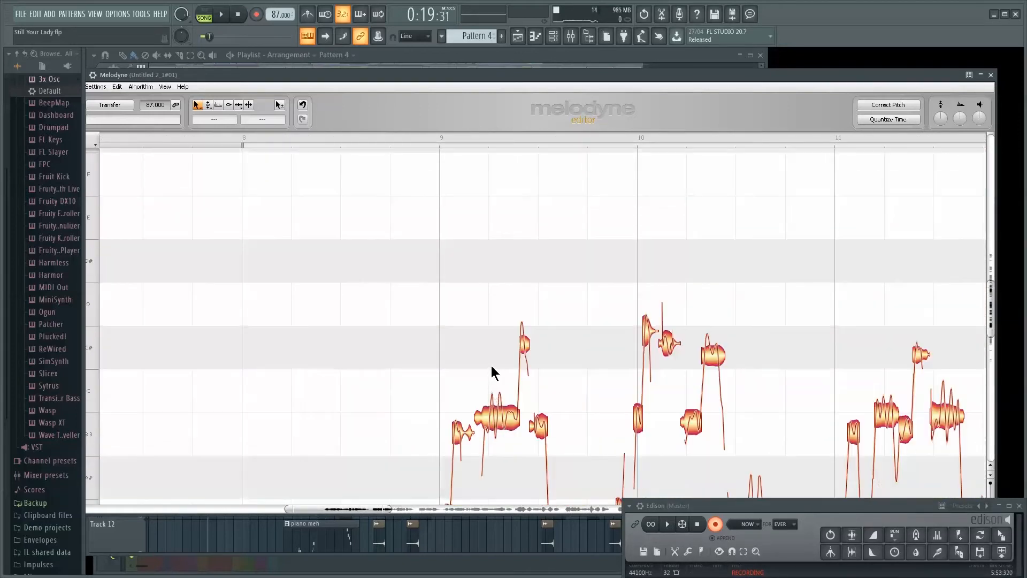
click(508, 425)
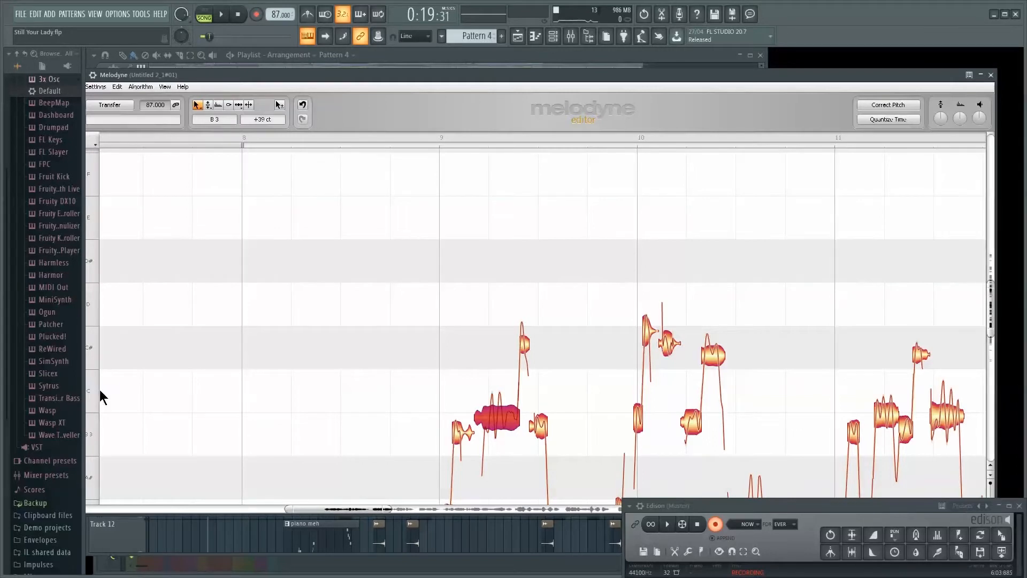
drag(864, 73, 902, 63)
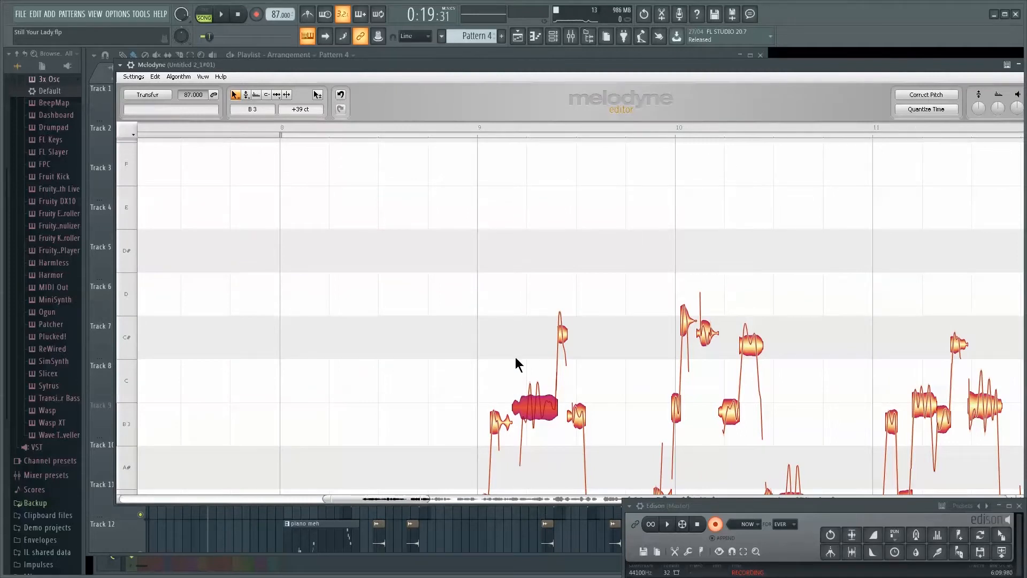
click(915, 96)
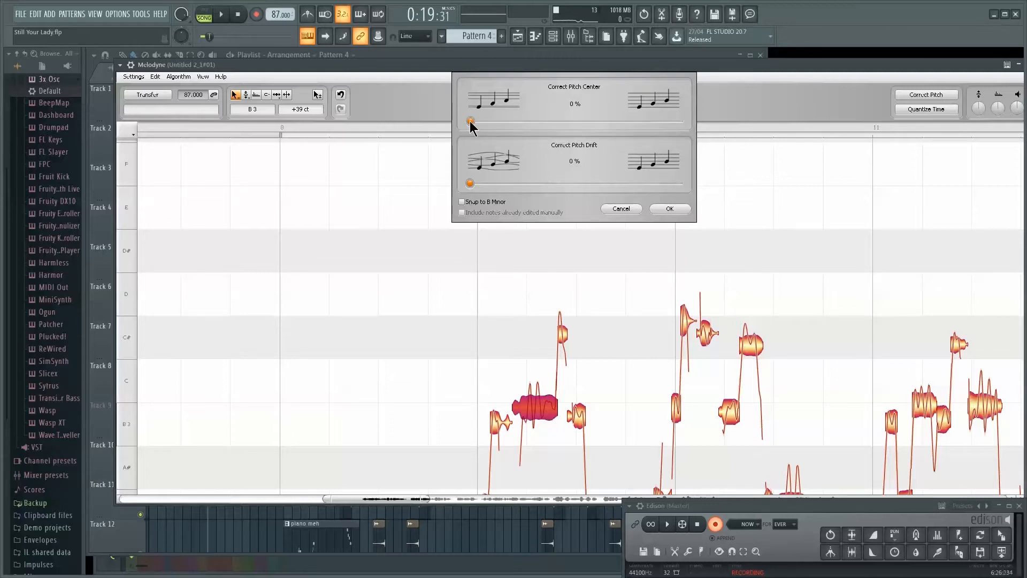
drag(490, 124, 661, 132)
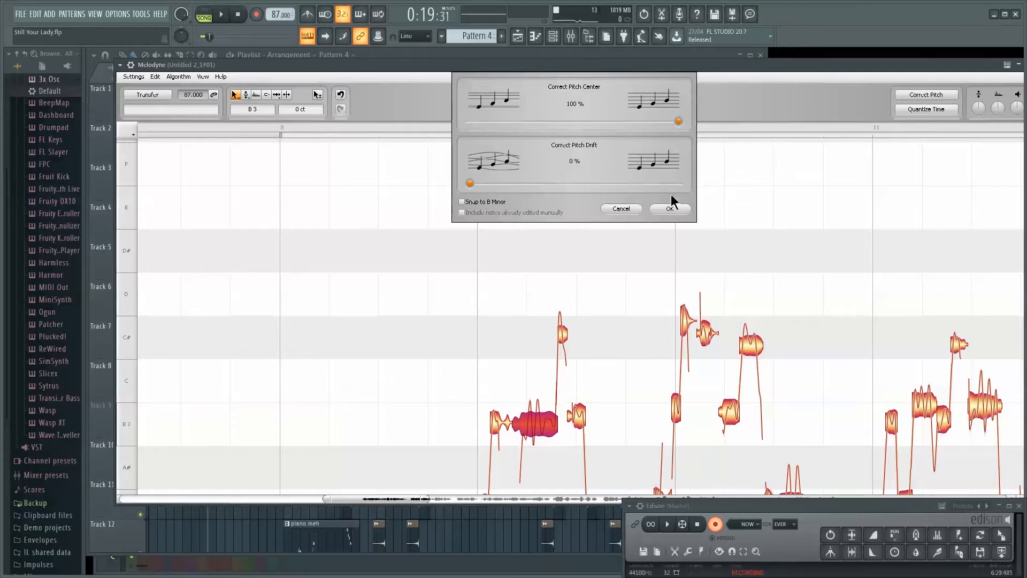
click(670, 208)
- Select all the transferred vocal notes in Melodyne and set their Correct Pitch Center to 100%
click(574, 237)
scroll(577, 247, down, 8)
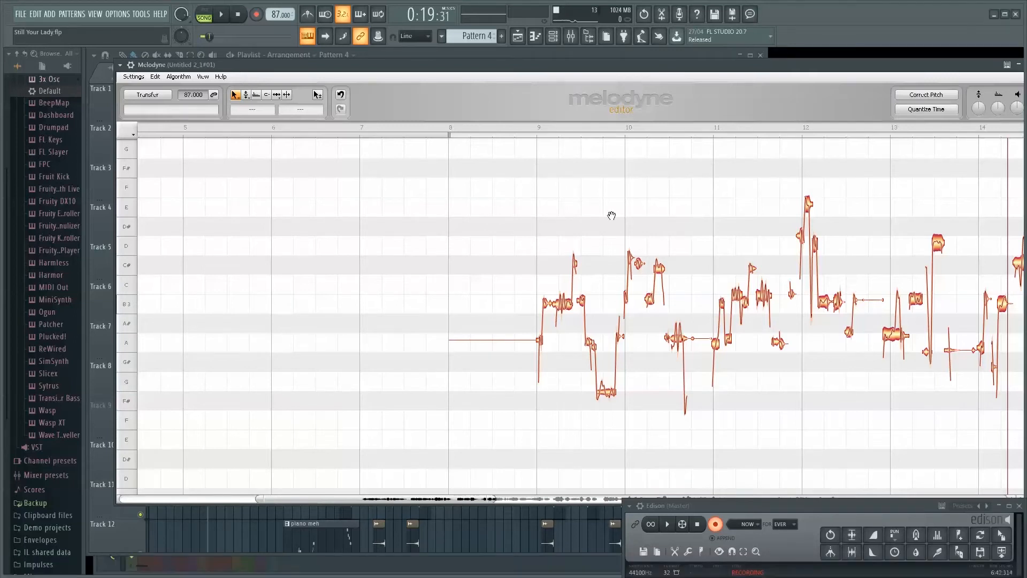
scroll(612, 216, down, 5)
scroll(612, 215, down, 6)
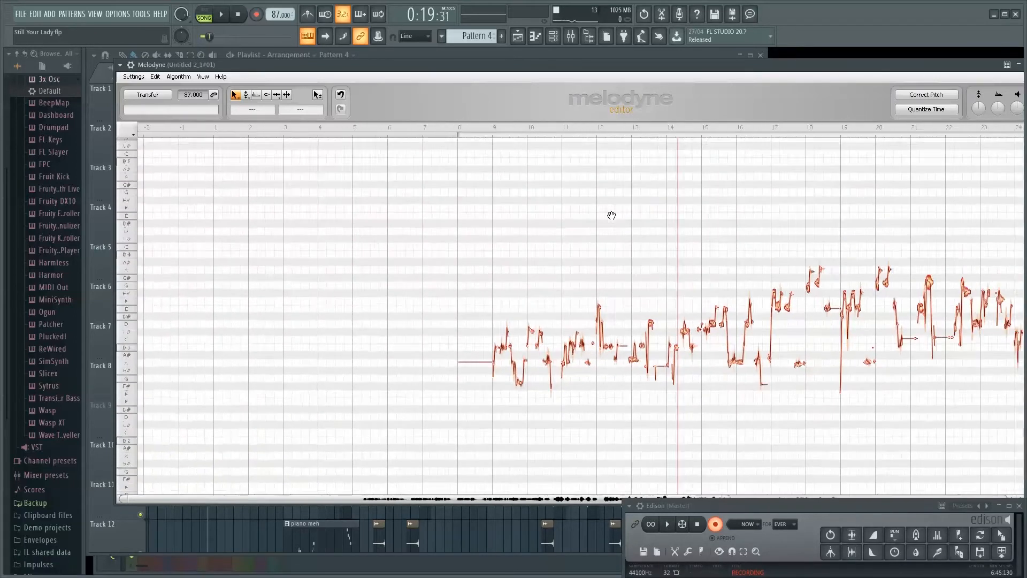
scroll(607, 220, down, 2)
drag(386, 225, 900, 471)
drag(810, 371, 369, 253)
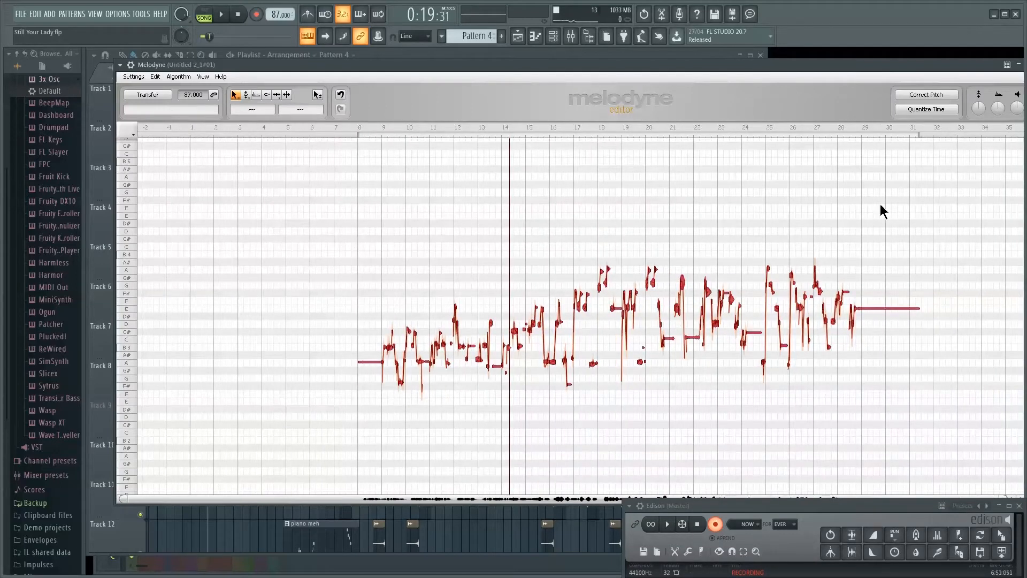
click(923, 96)
drag(471, 121, 700, 127)
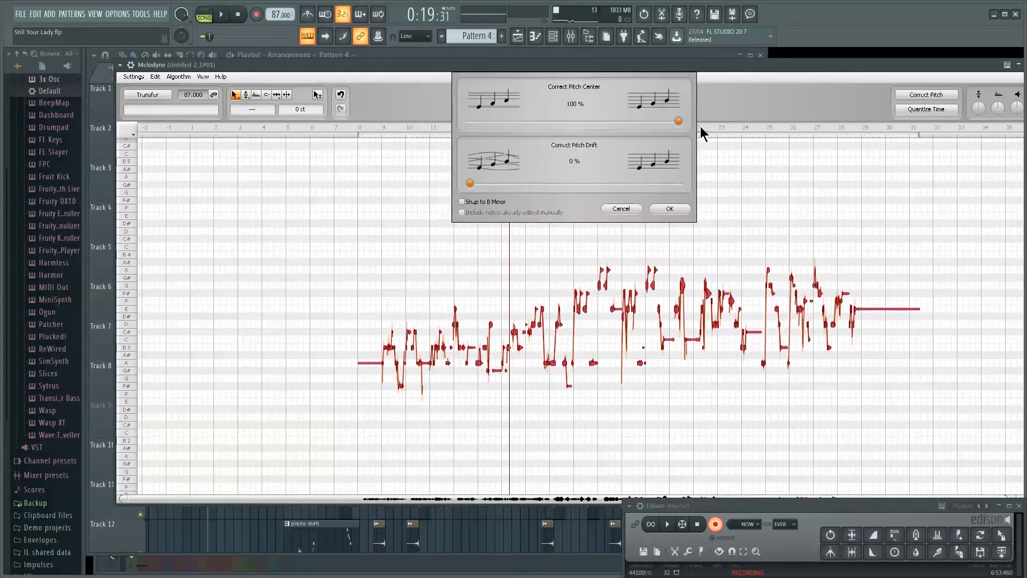
click(670, 209)
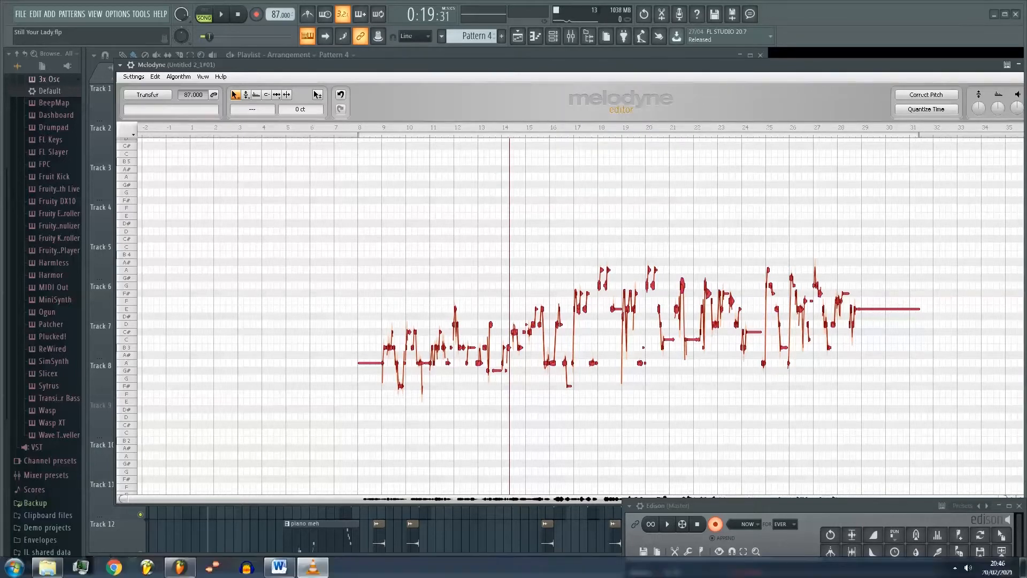
- Deselect the notes, lower the Melodyne window to uncover the playlist timeline, and play the corrected vocal up to about bar 11
click(403, 323)
scroll(389, 342, up, 1)
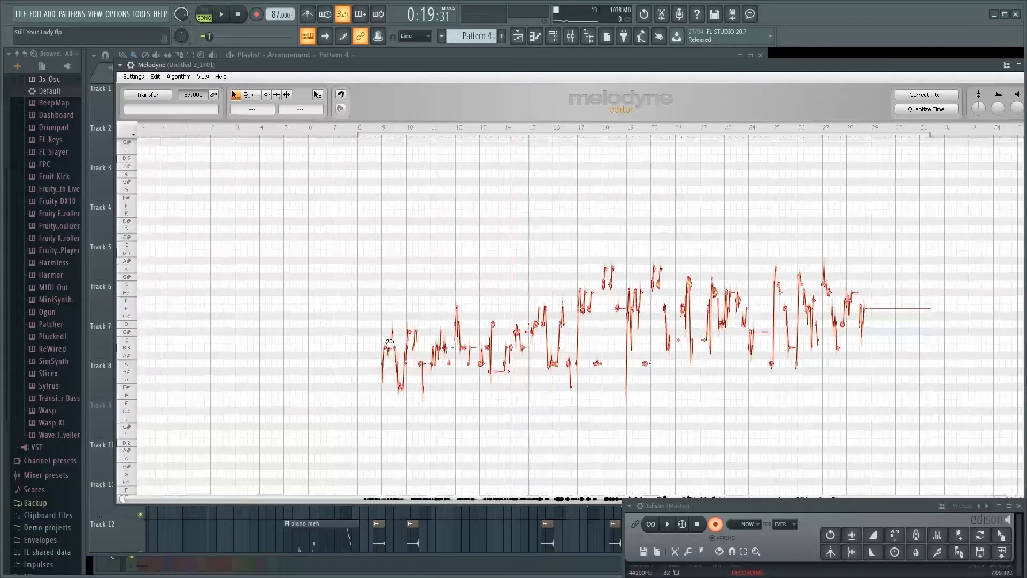
scroll(390, 342, up, 5)
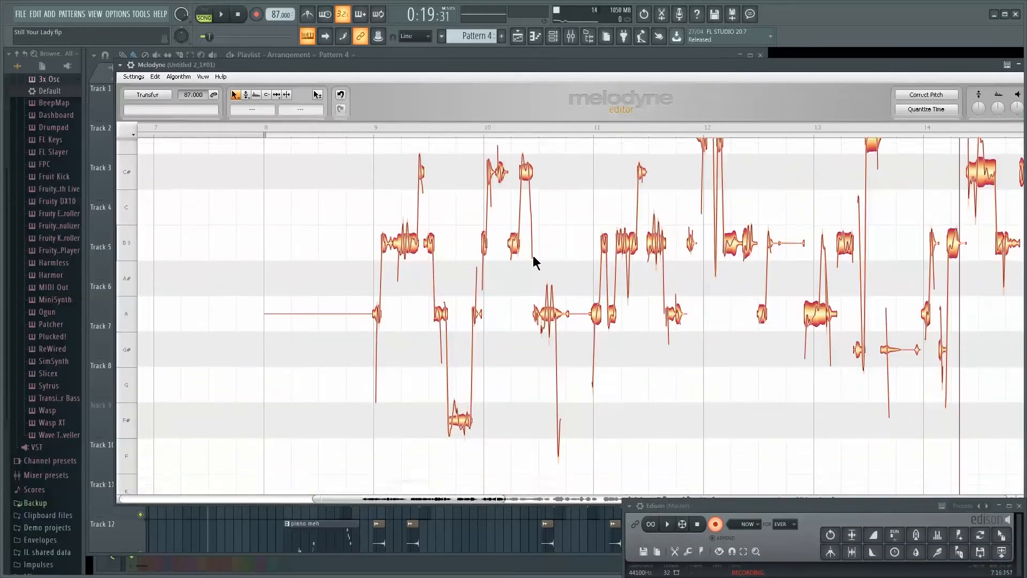
scroll(533, 256, up, 1)
drag(357, 63, 360, 117)
click(222, 16)
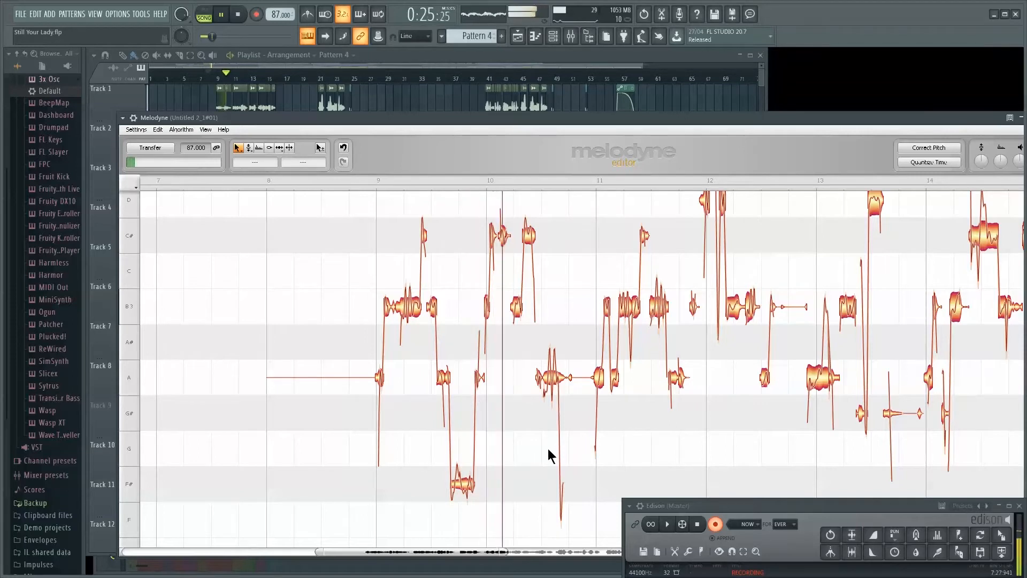
key(space)
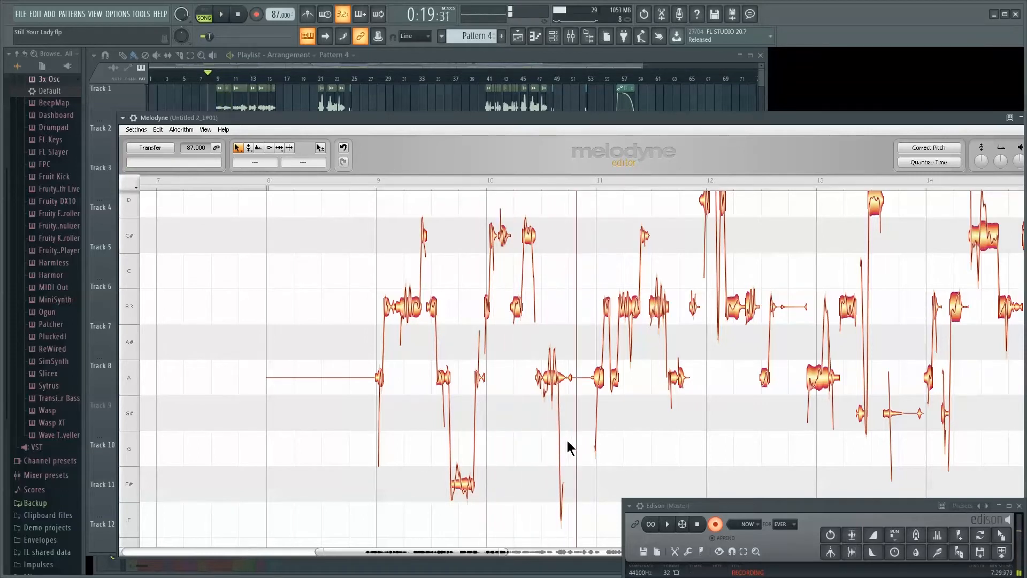
- Select the A3 note between bars 10 and 11, and replay the vocal from about bar 7 until just past that note
click(554, 374)
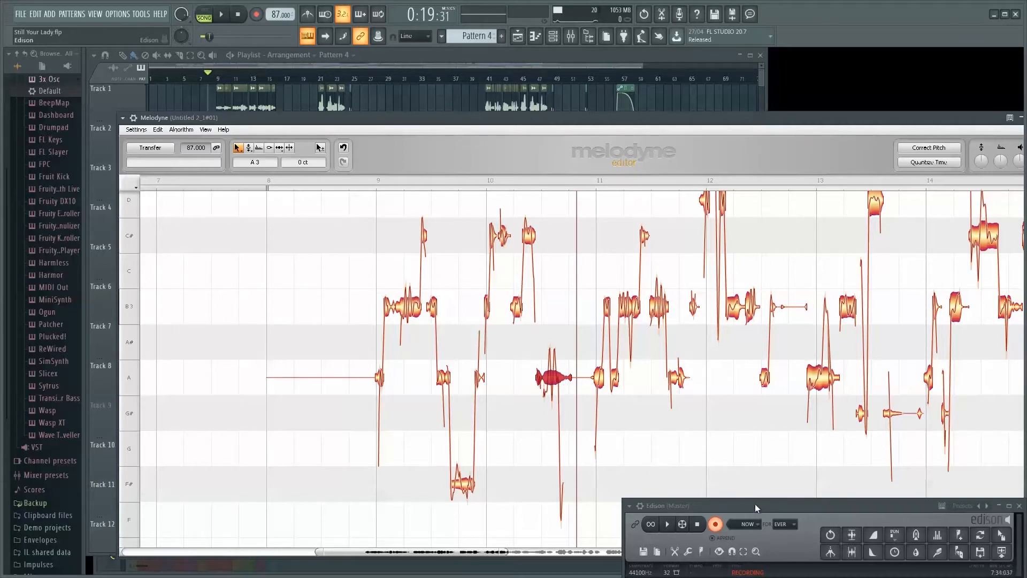
click(209, 78)
click(203, 77)
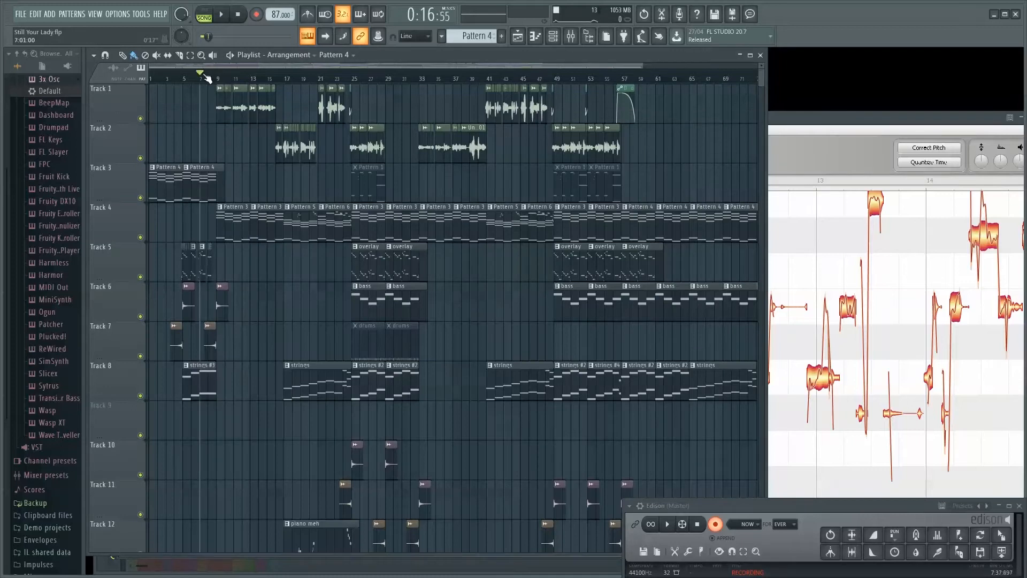
key(space)
click(781, 129)
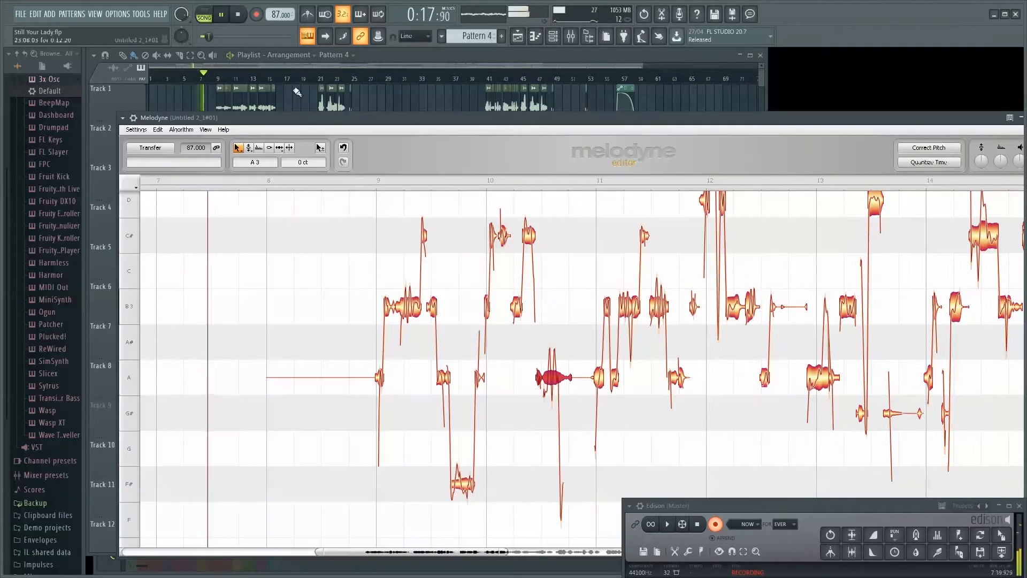
click(436, 92)
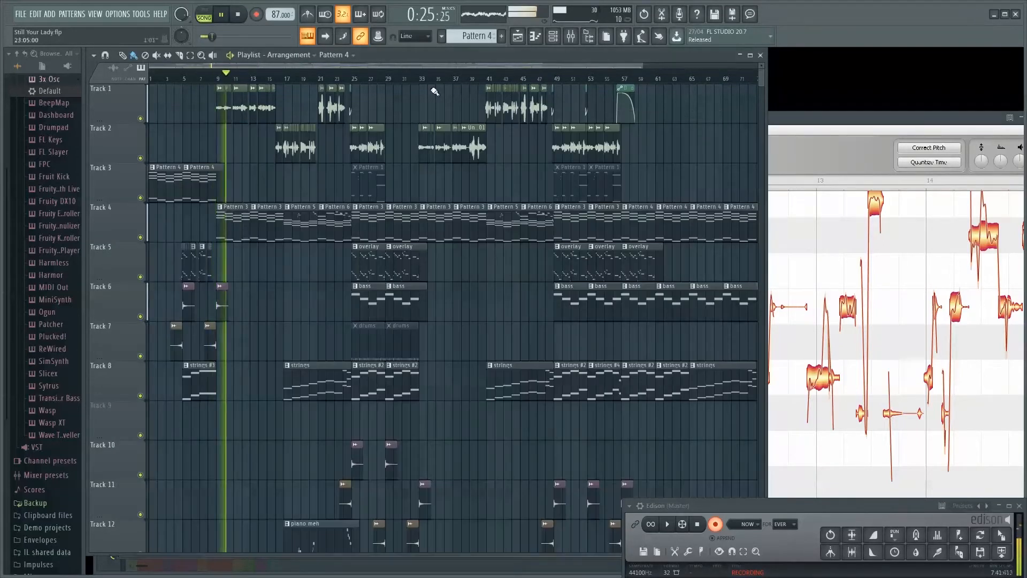
click(789, 127)
key(space)
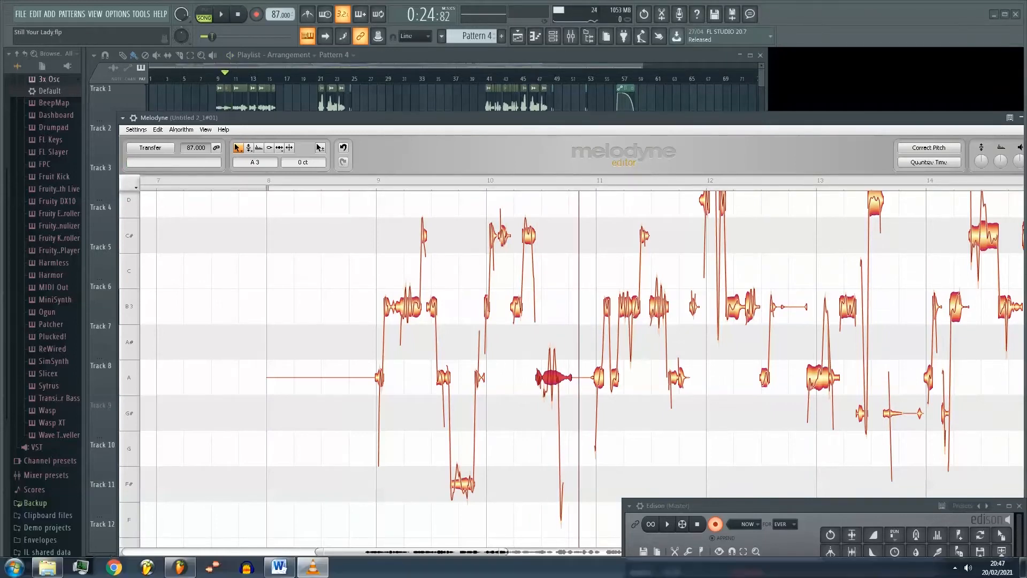
- Reduce the pitch modulation of the A3 note between bars 10 and 11 to 32% with the Pitch Modulation tool
click(538, 353)
scroll(539, 357, up, 5)
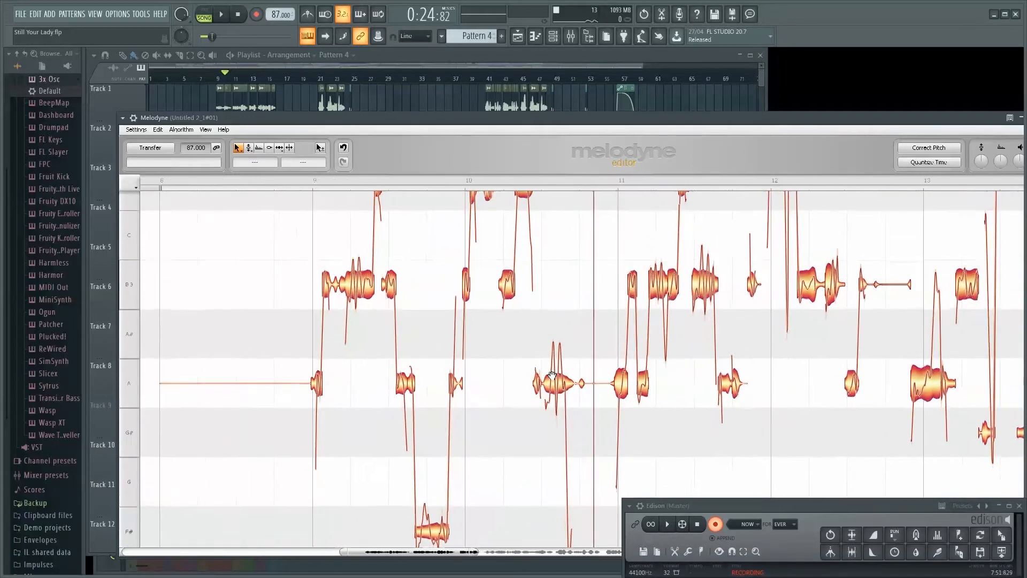
right_click(563, 386)
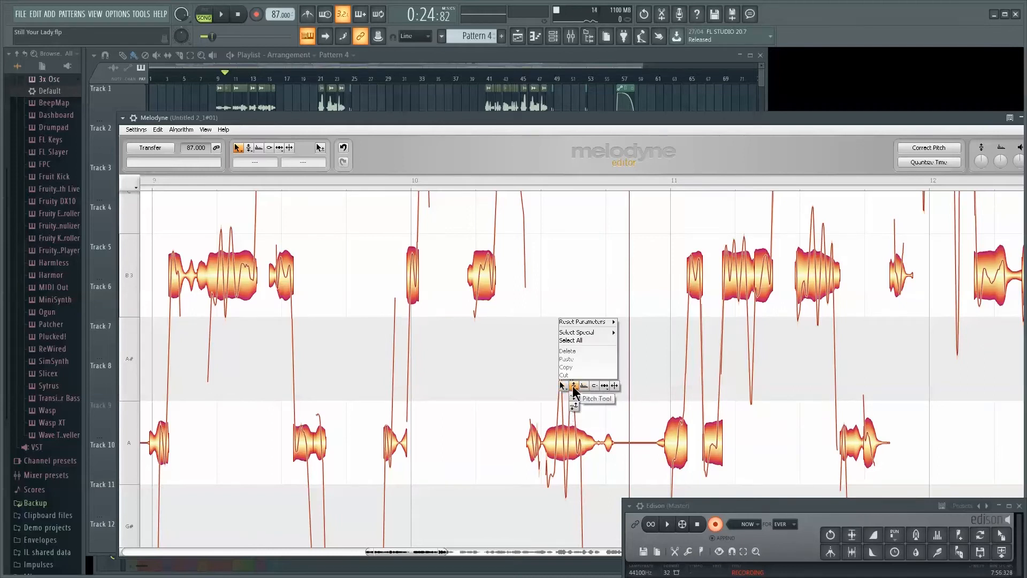
click(574, 387)
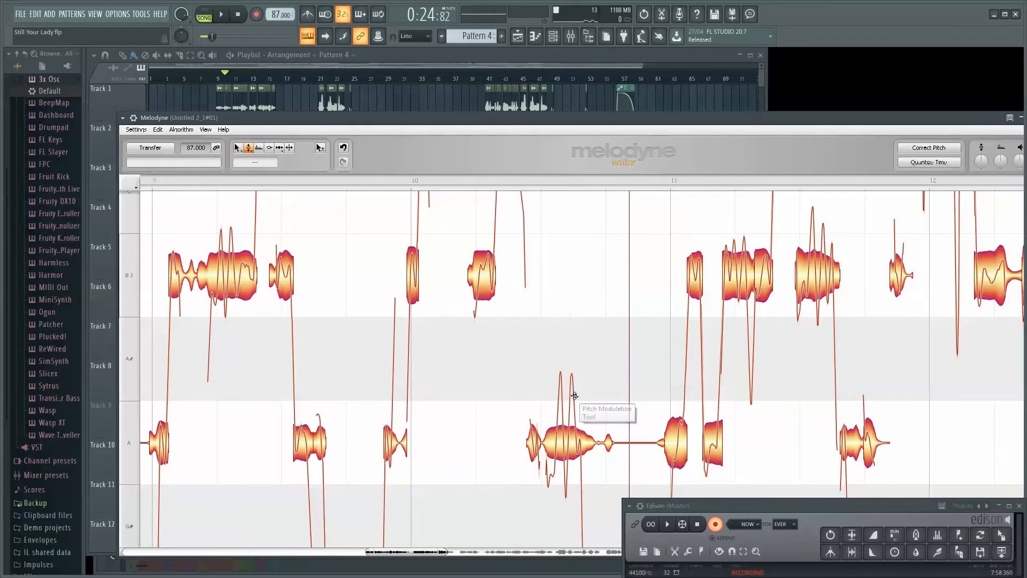
click(564, 436)
drag(565, 437, 567, 473)
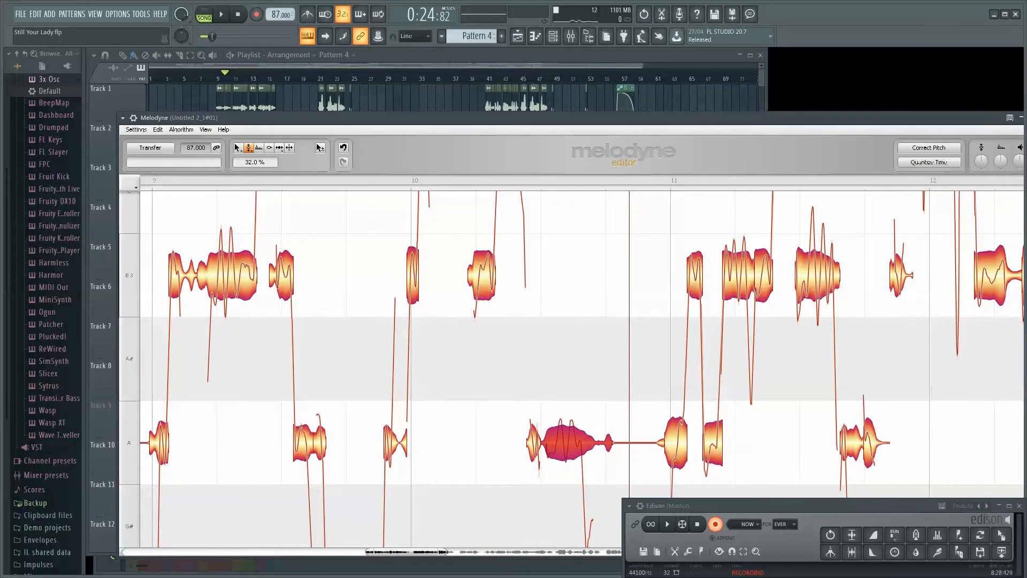
- Try out the Note Separation tool on the vocal notes around bar 10 and return to the Main tool
right_click(560, 441)
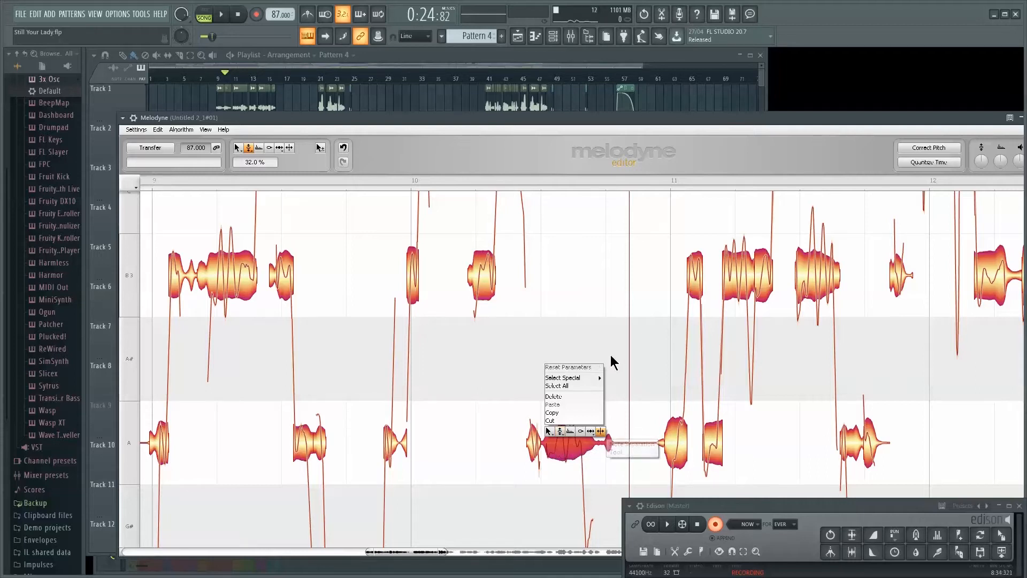
click(601, 431)
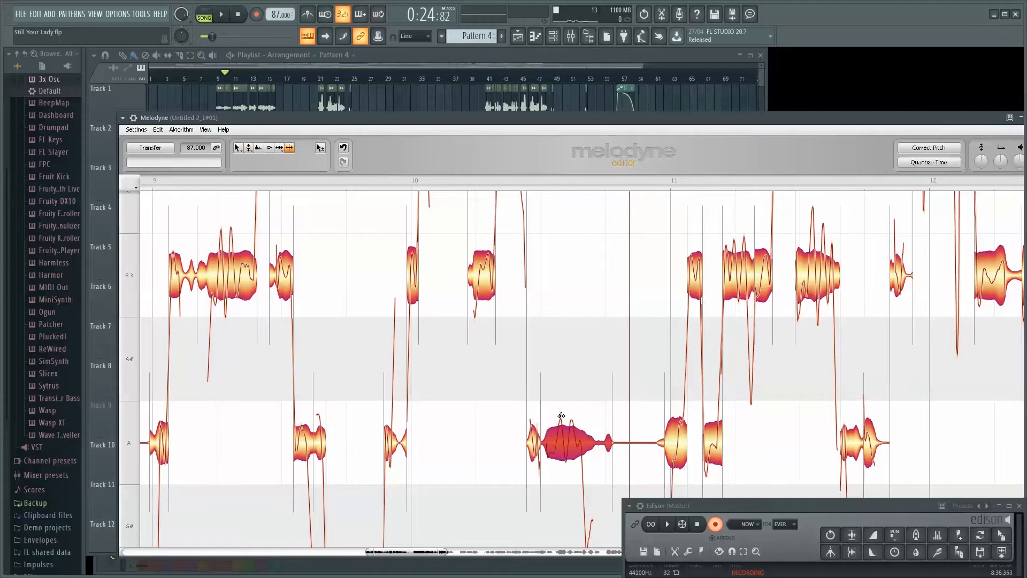
right_click(562, 345)
click(517, 347)
right_click(569, 393)
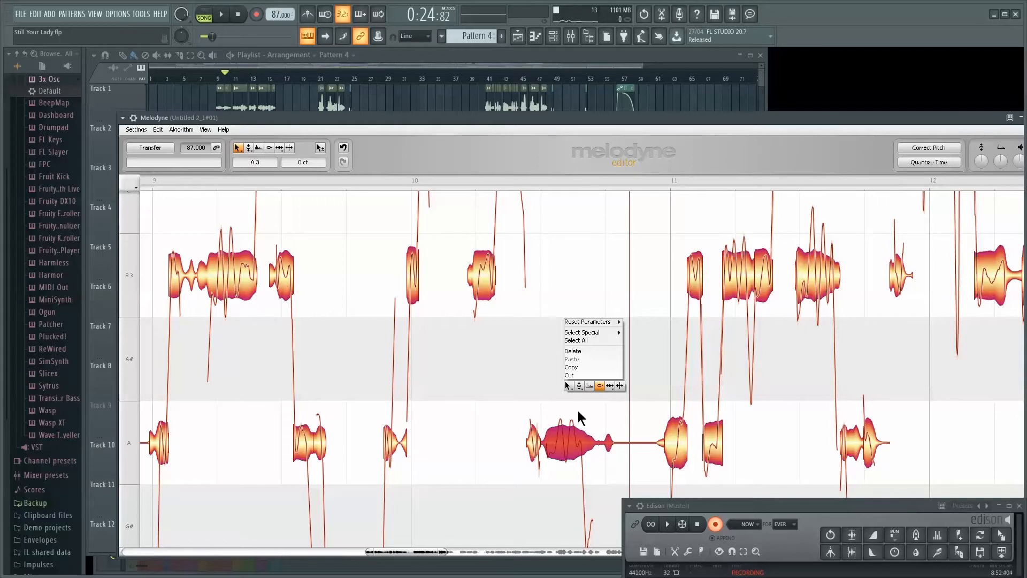
click(579, 386)
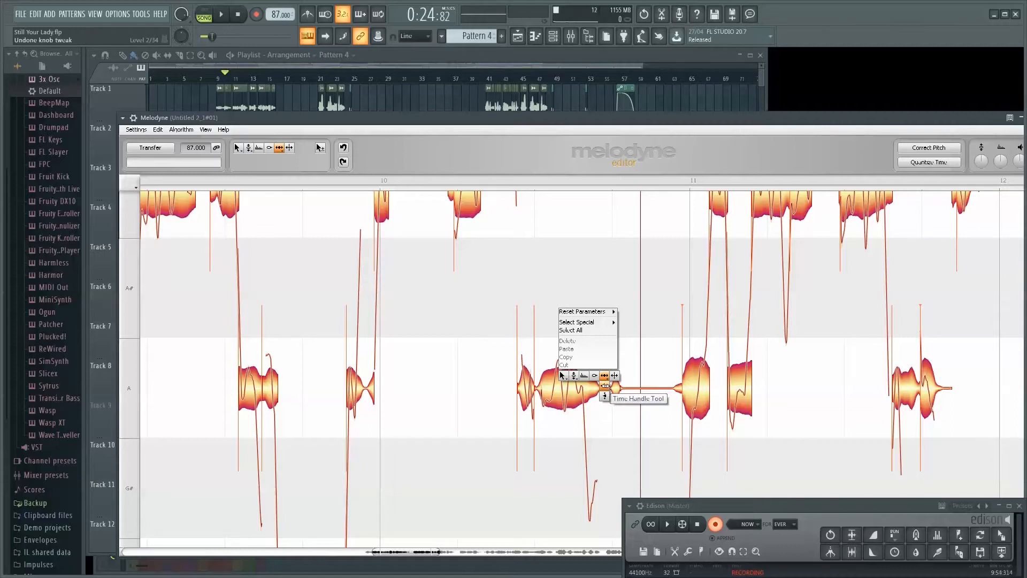
- Use the Time Handle tool to stretch the body of the A3 note between bars 10 and 11 toward its end, and start playback
click(605, 385)
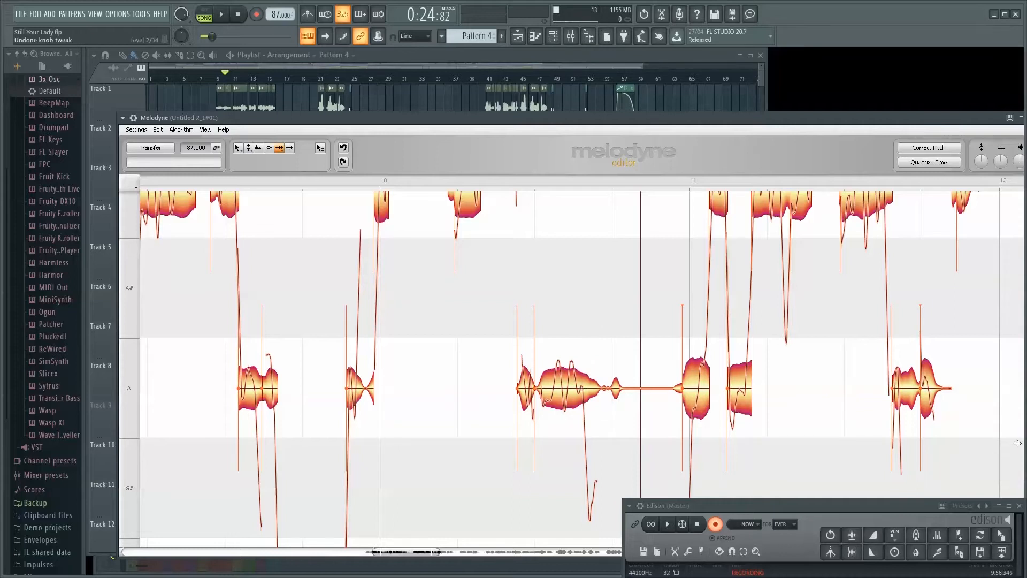
key(alt+Tab)
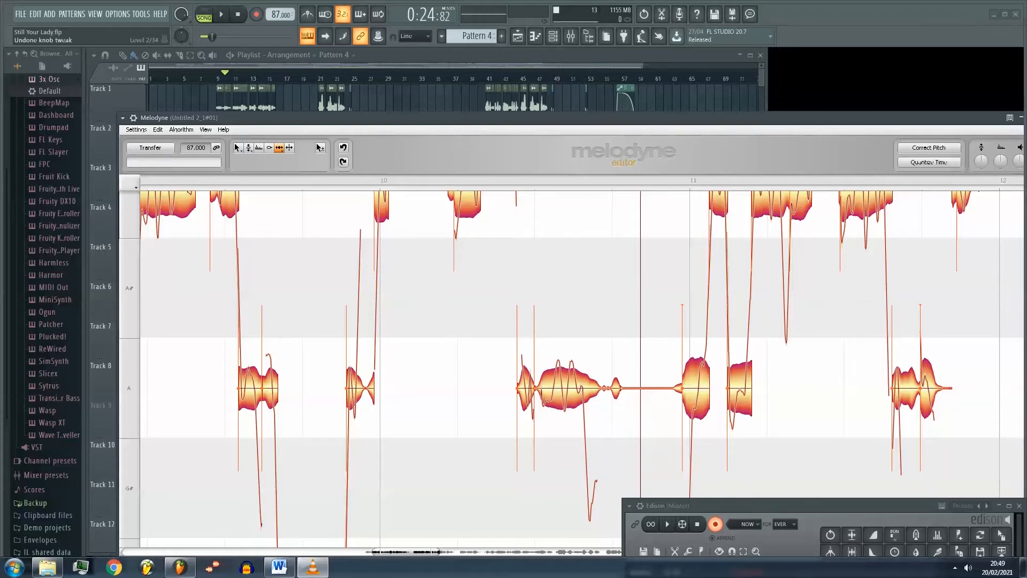
click(581, 386)
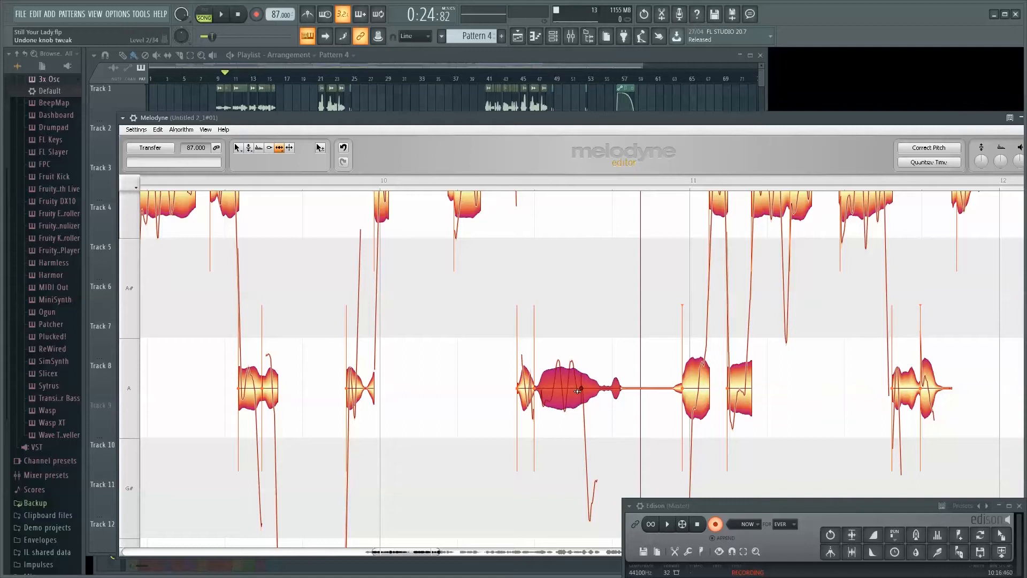
drag(580, 388, 609, 388)
key(alt+Tab)
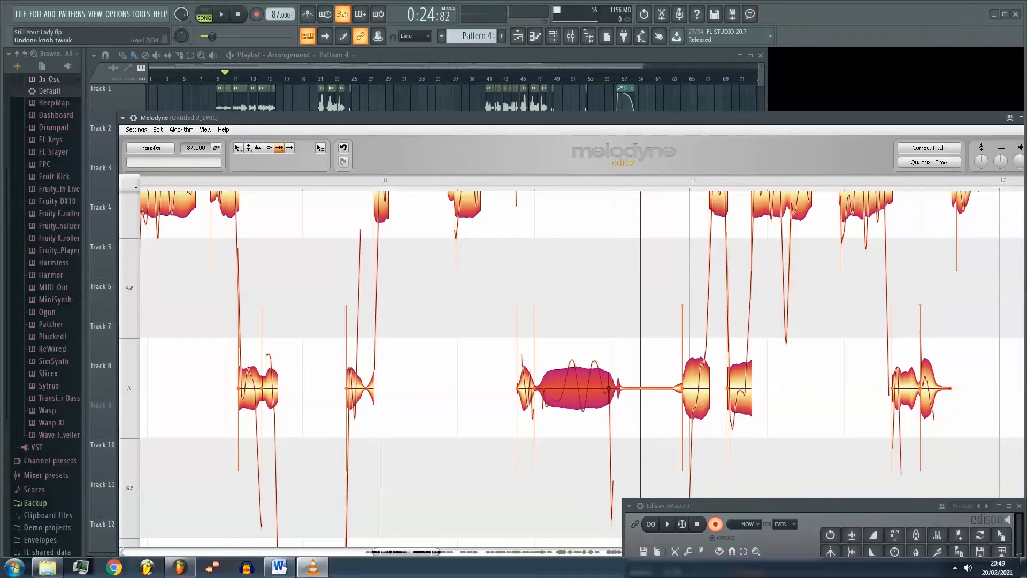
click(222, 15)
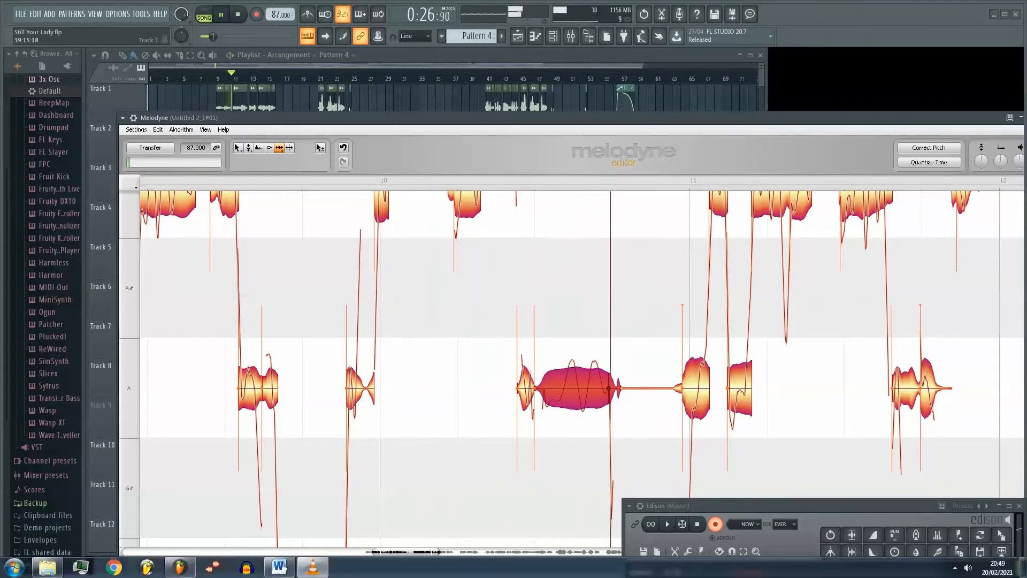
- Pull the time handle of the A3 note between bars 10 and 11 back toward its start, and audition the new stretch
click(234, 16)
click(225, 15)
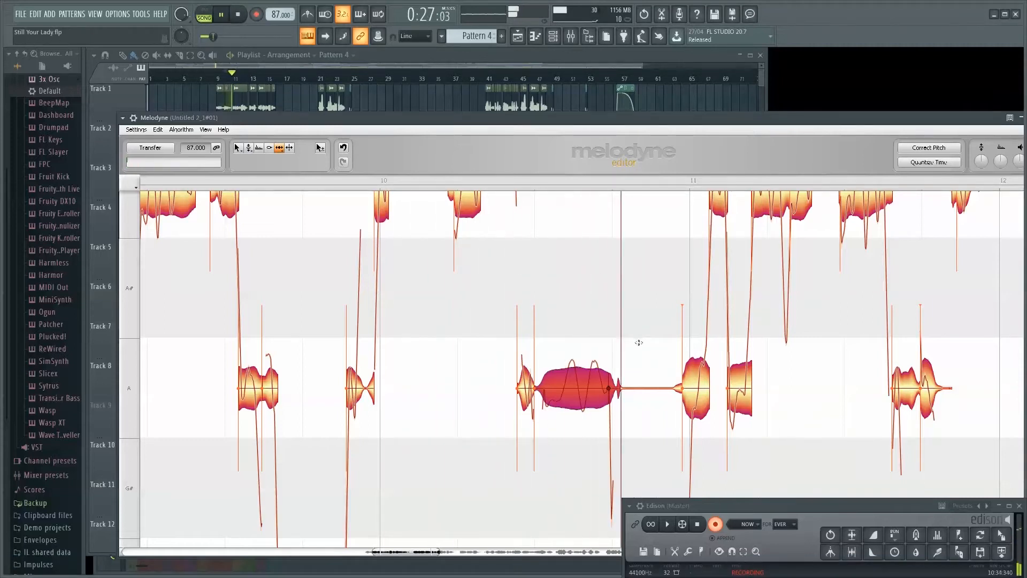
key(space)
drag(608, 389, 581, 387)
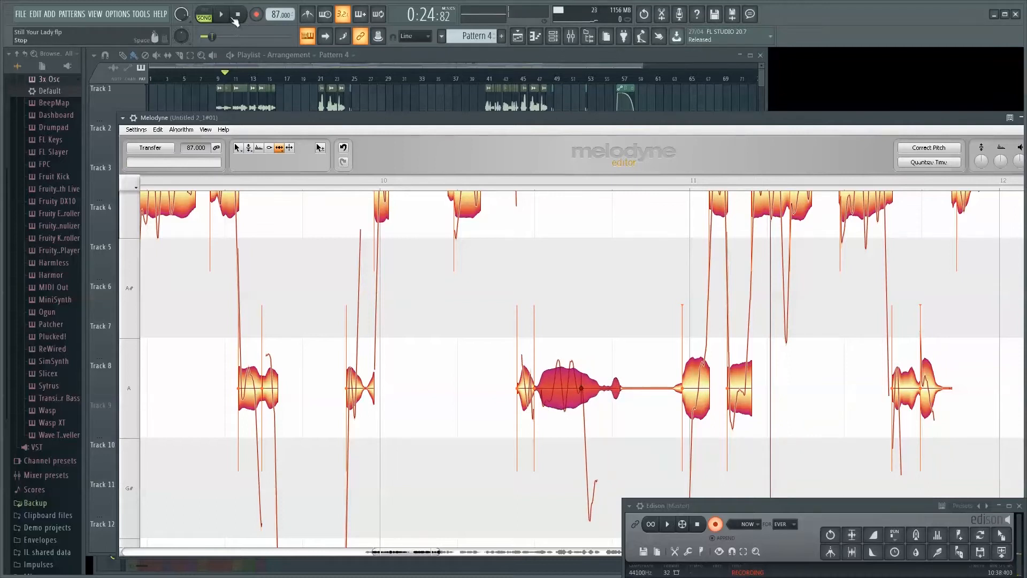
key(space)
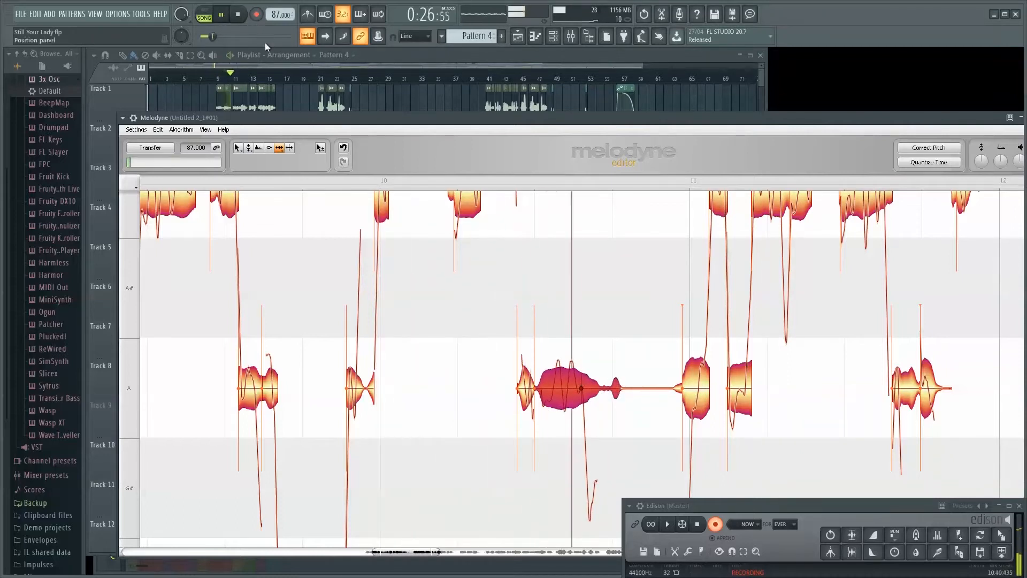
key(space)
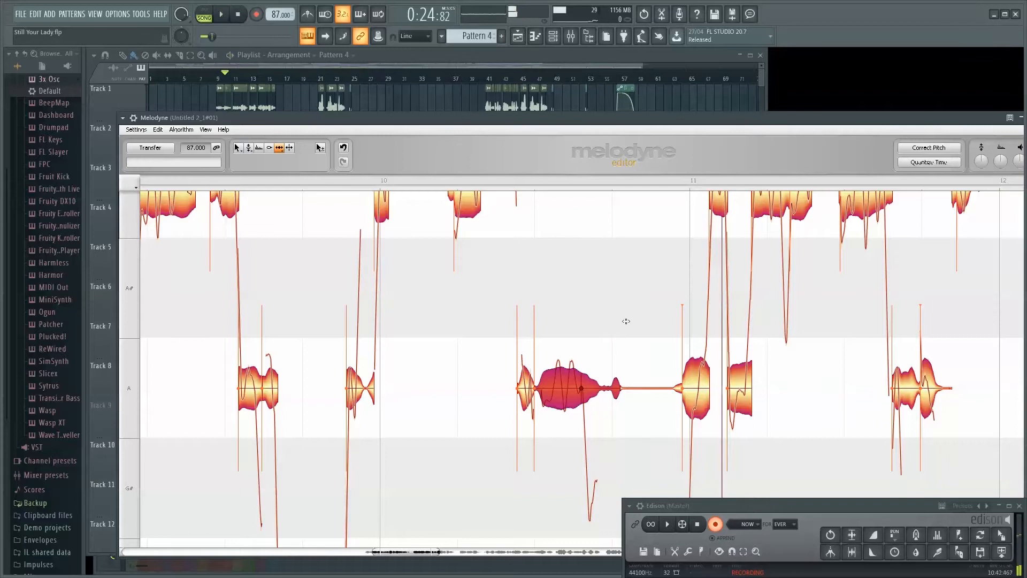
- Replay the vocal from bar 10 until about bar 11 to judge the A3 note's adjusted timing
key(super)
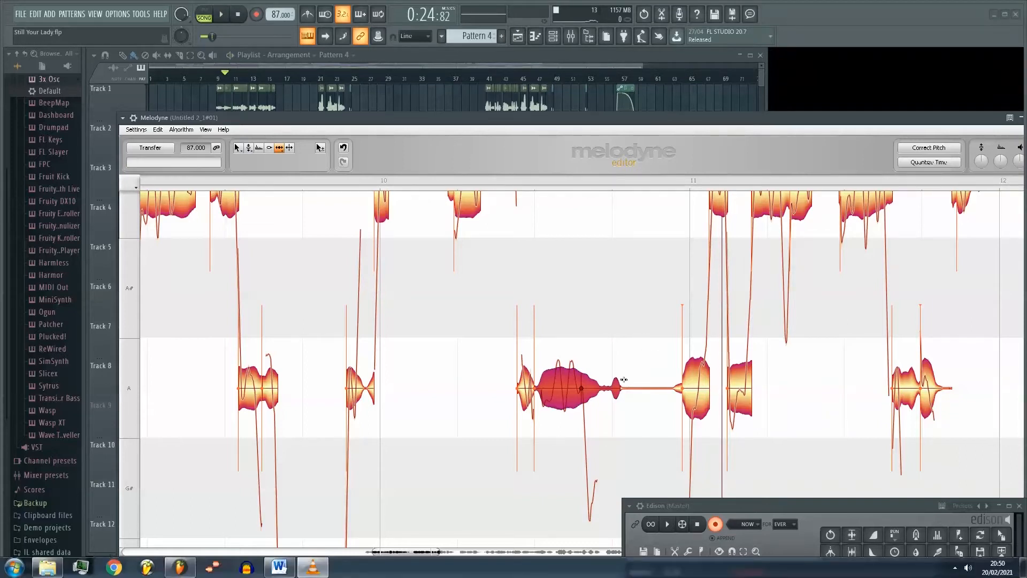
click(584, 388)
key(space)
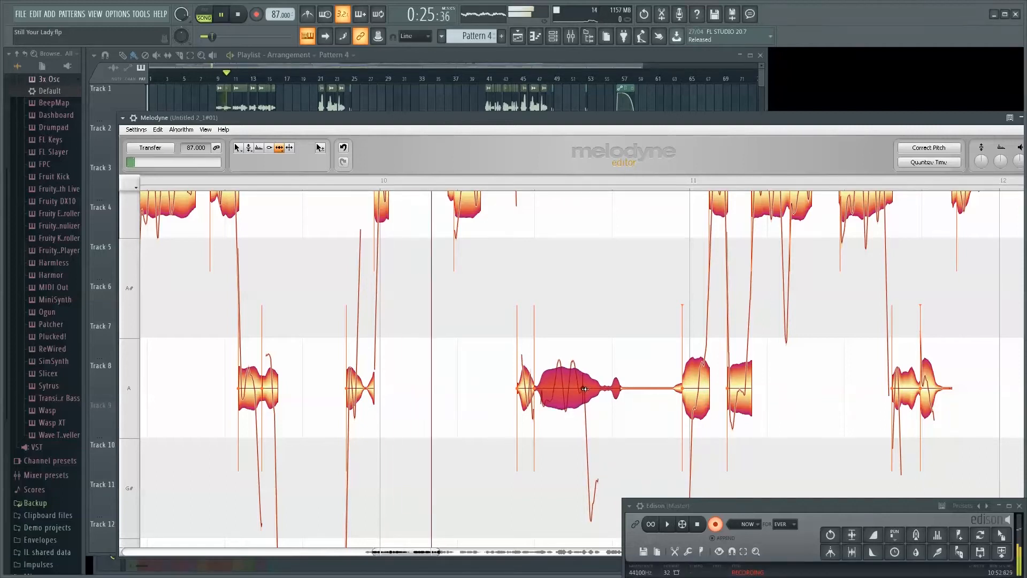
key(space)
key(super)
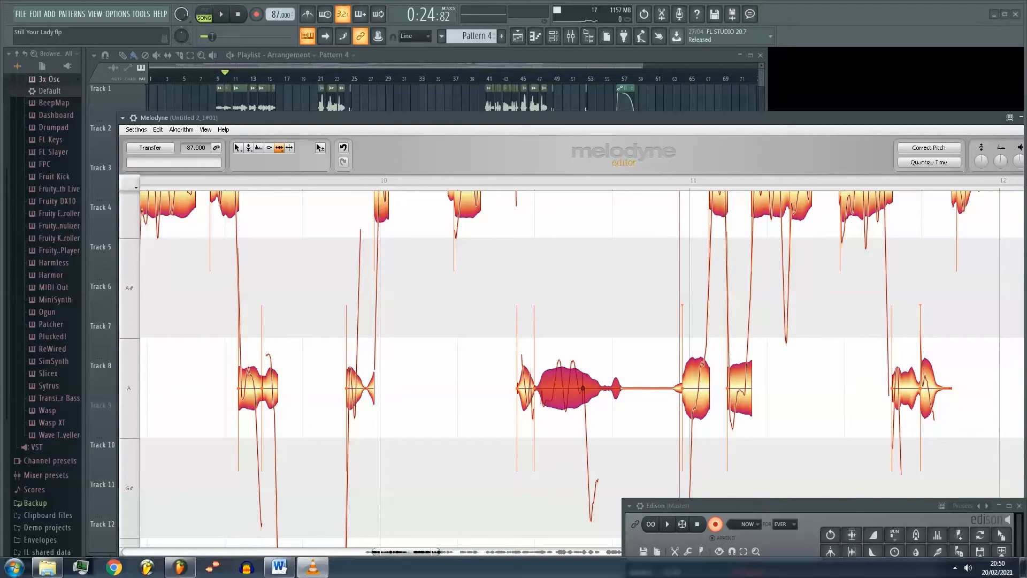
click(599, 356)
key(space)
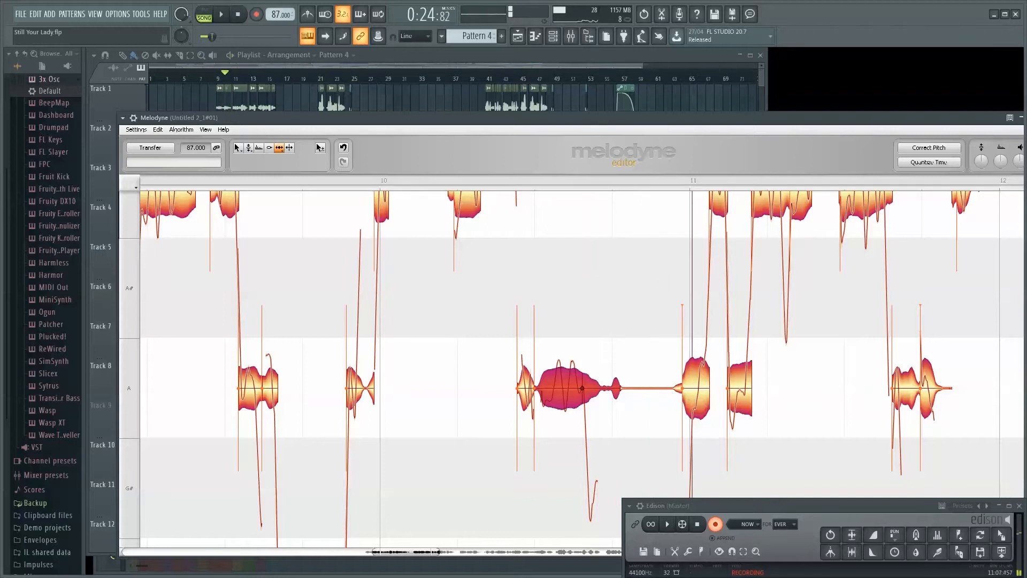
- Deselect the A3 note and reposition the Melodyne and Edison windows so that the note editor is less obstructed
key(alt+Tab)
drag(611, 118, 590, 93)
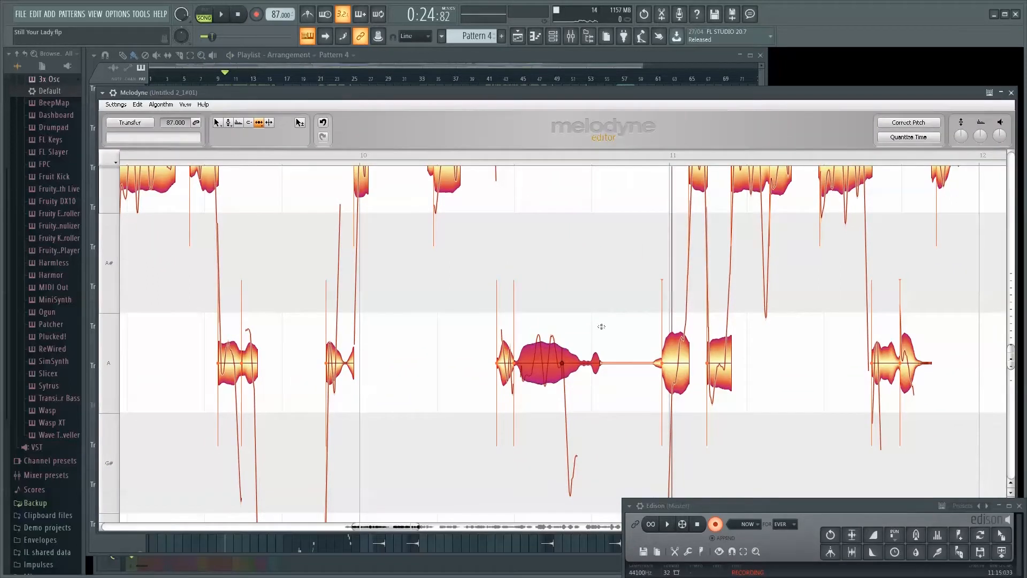
click(601, 327)
scroll(601, 358, down, 5)
scroll(601, 360, up, 1)
drag(726, 506, 702, 538)
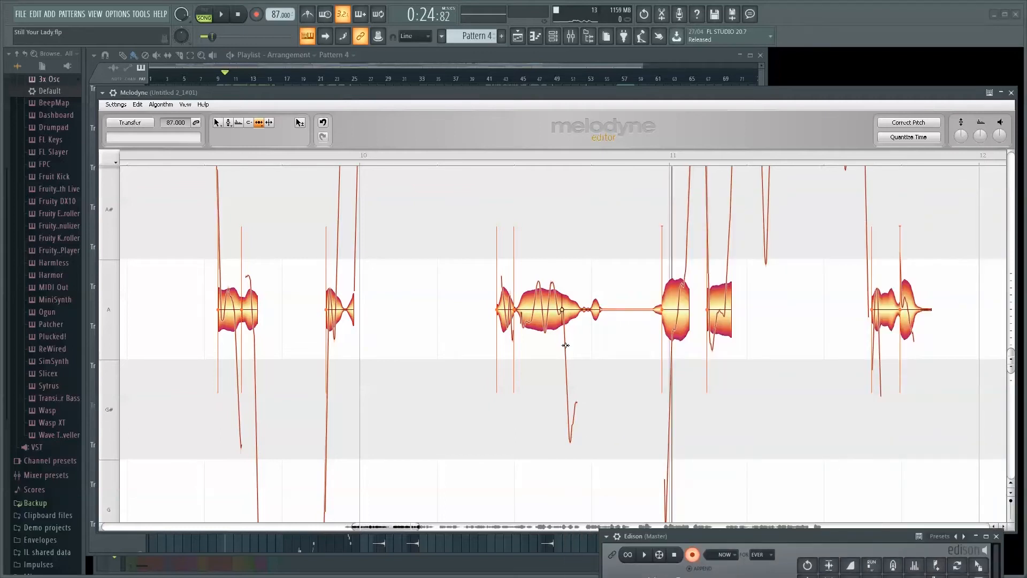
- Split the A3 note between bars 10 and 11 with the Note Separation tool where its pitch curve starts to fall
right_click(598, 342)
click(607, 332)
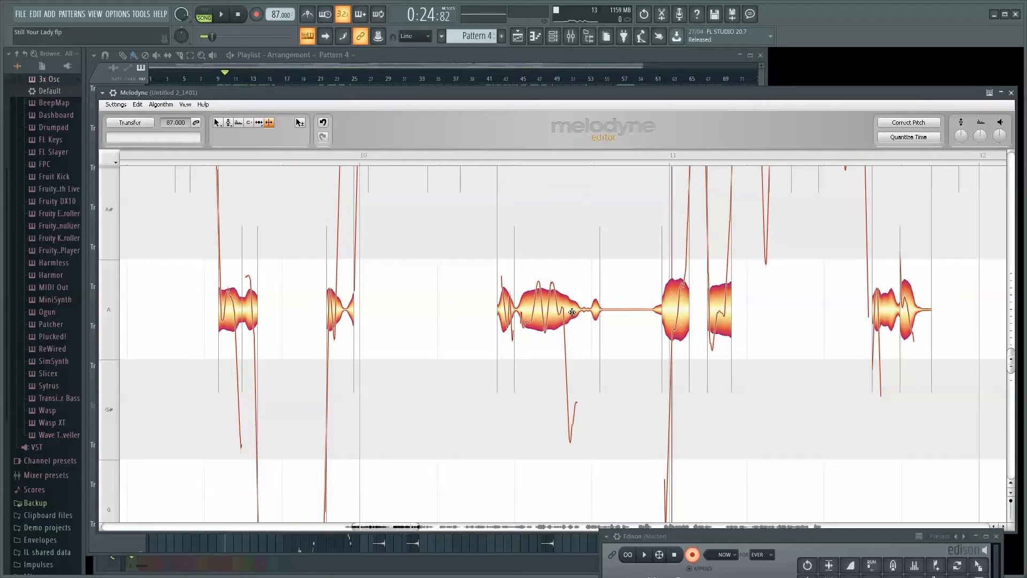
right_click(580, 348)
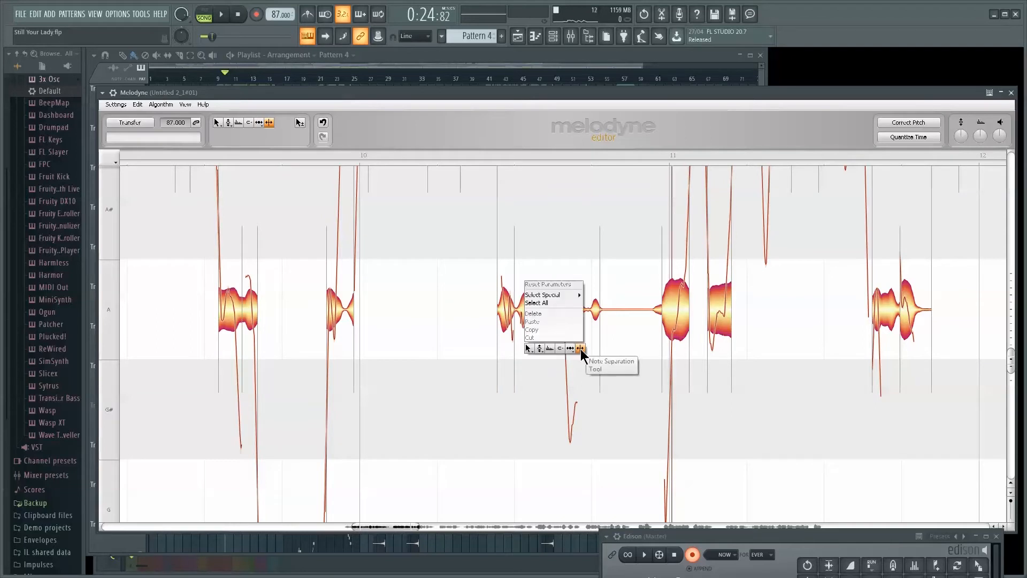
click(582, 348)
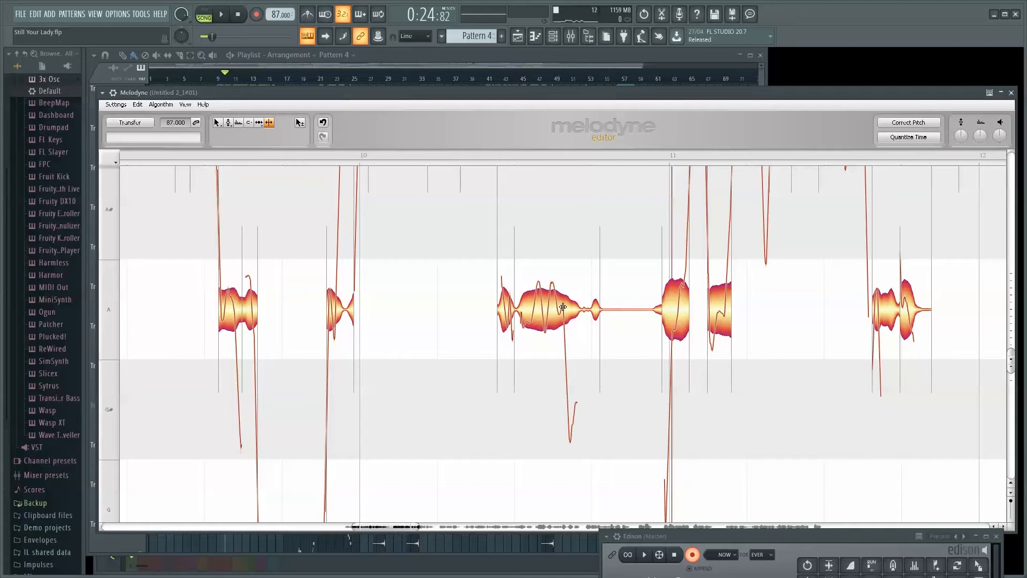
scroll(564, 316, up, 7)
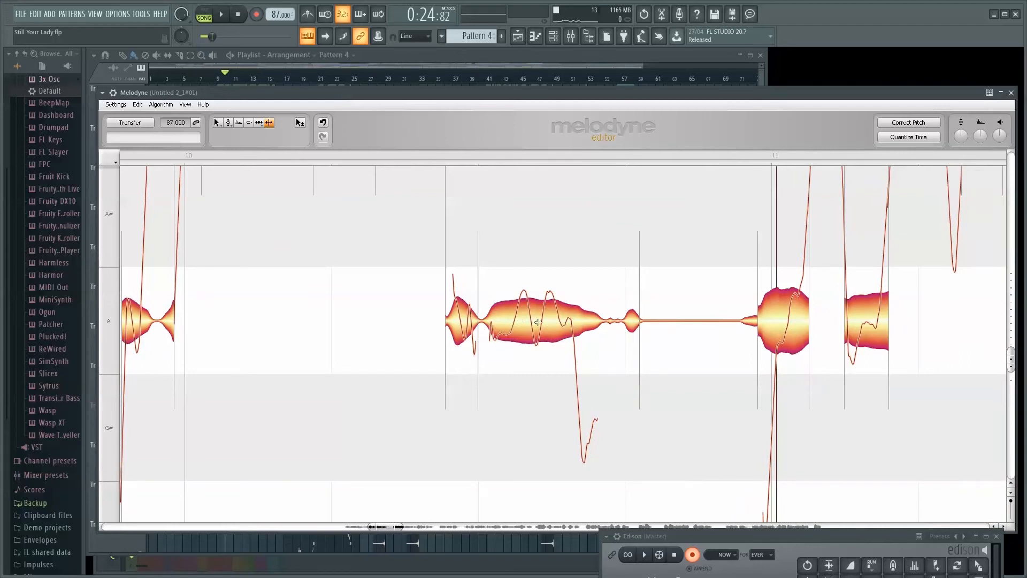
double_click(569, 322)
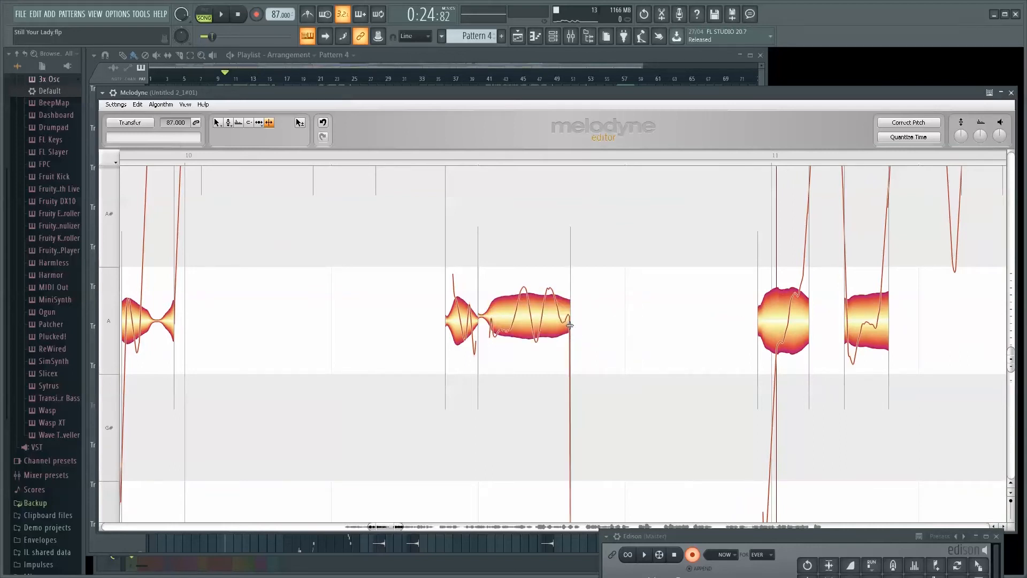
- Select the split-off F# note before bar 11 with the Main tool and correct its pitch center to 0 ct using Correct Pitch
scroll(634, 355, down, 5)
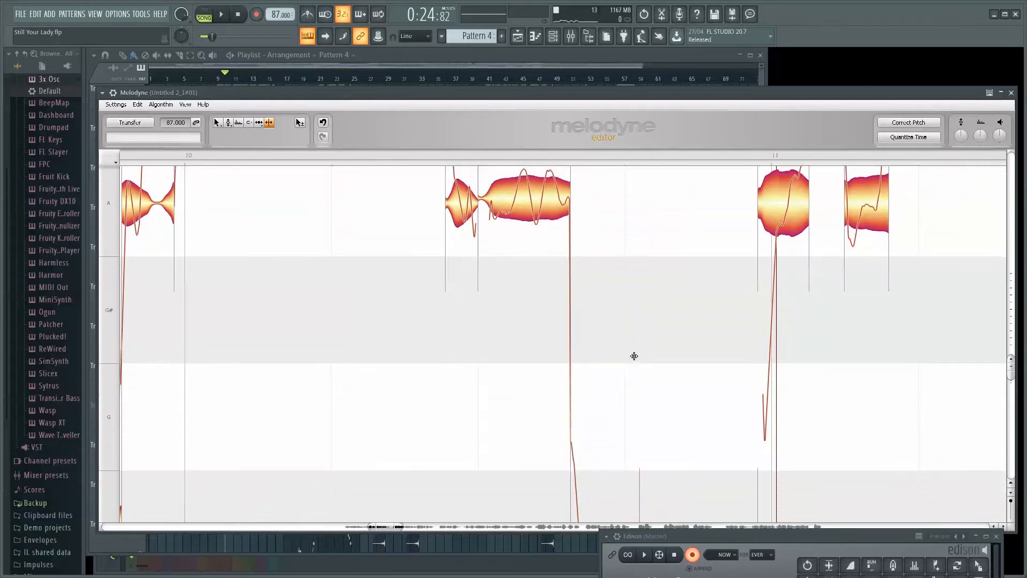
scroll(634, 356, down, 2)
scroll(626, 353, down, 6)
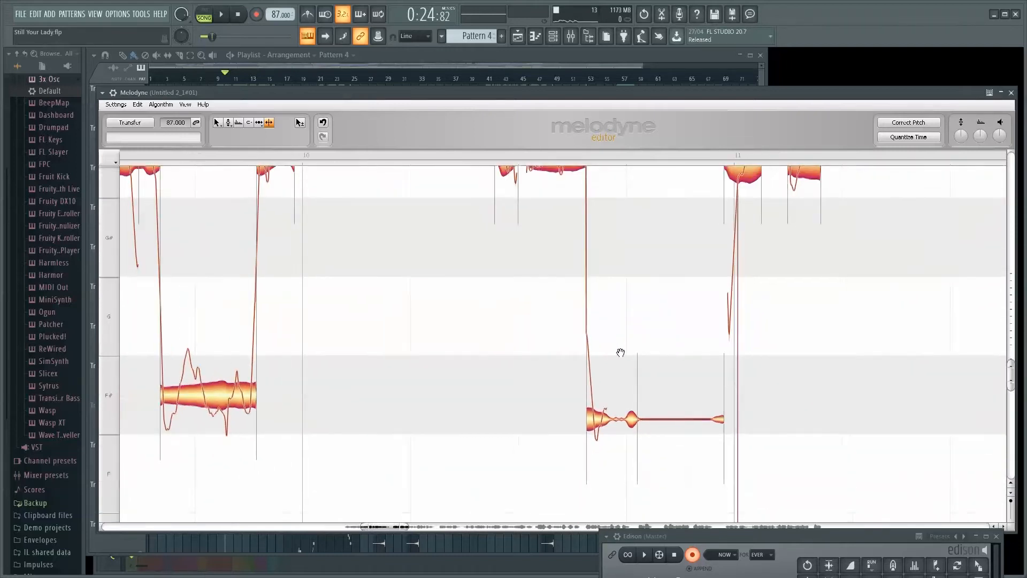
scroll(620, 353, down, 3)
right_click(619, 348)
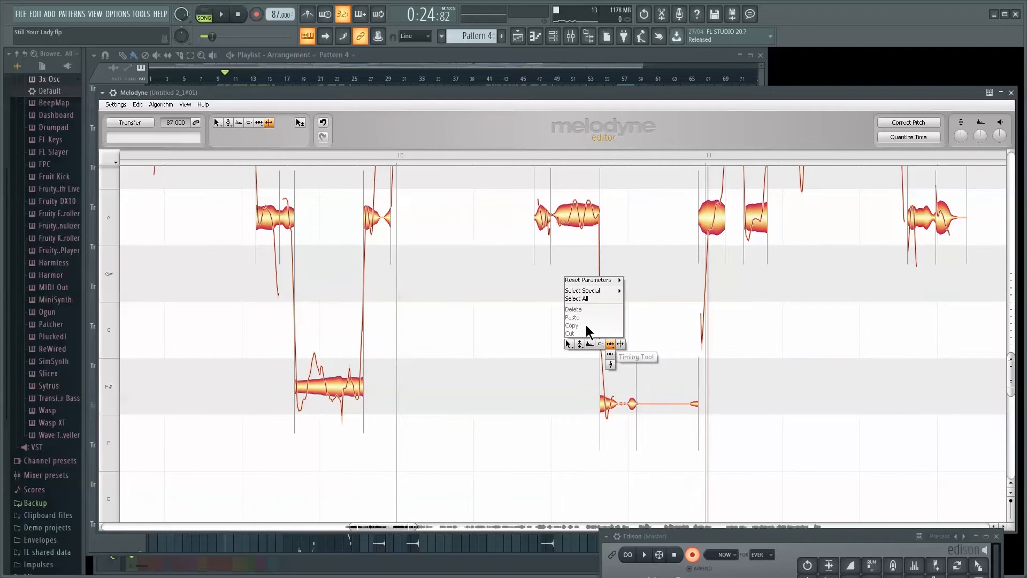
click(567, 345)
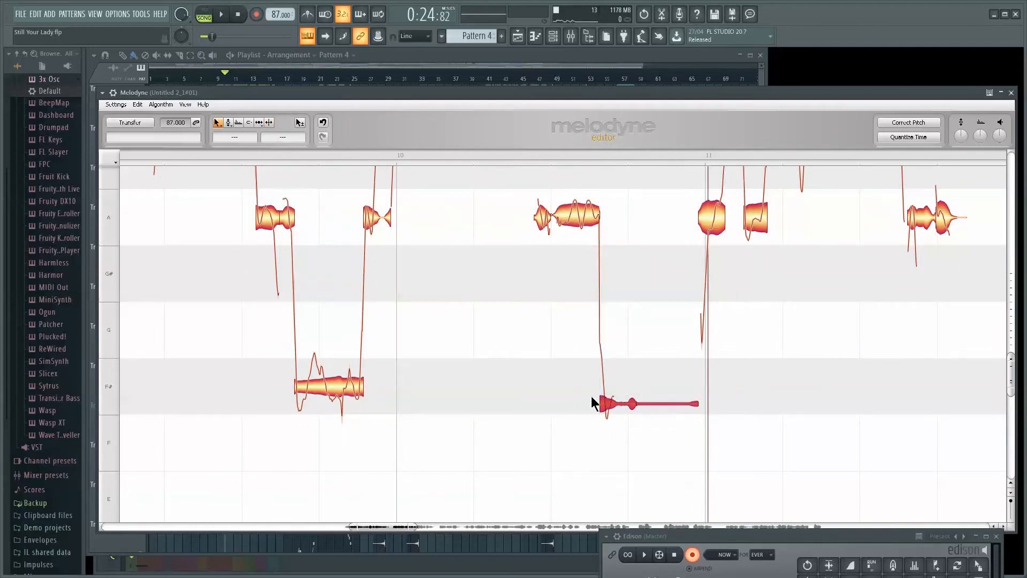
click(910, 124)
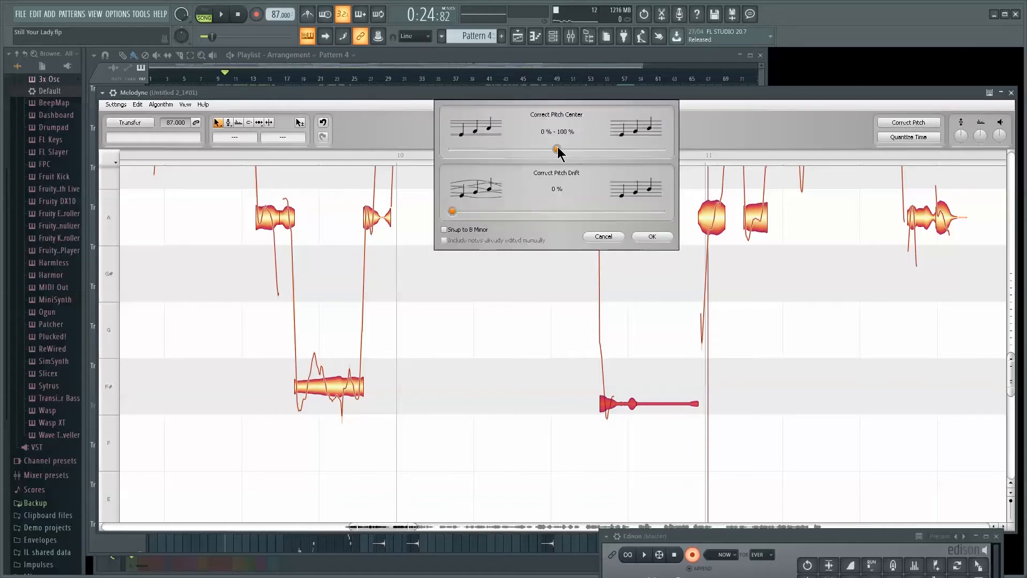
drag(557, 148, 605, 149)
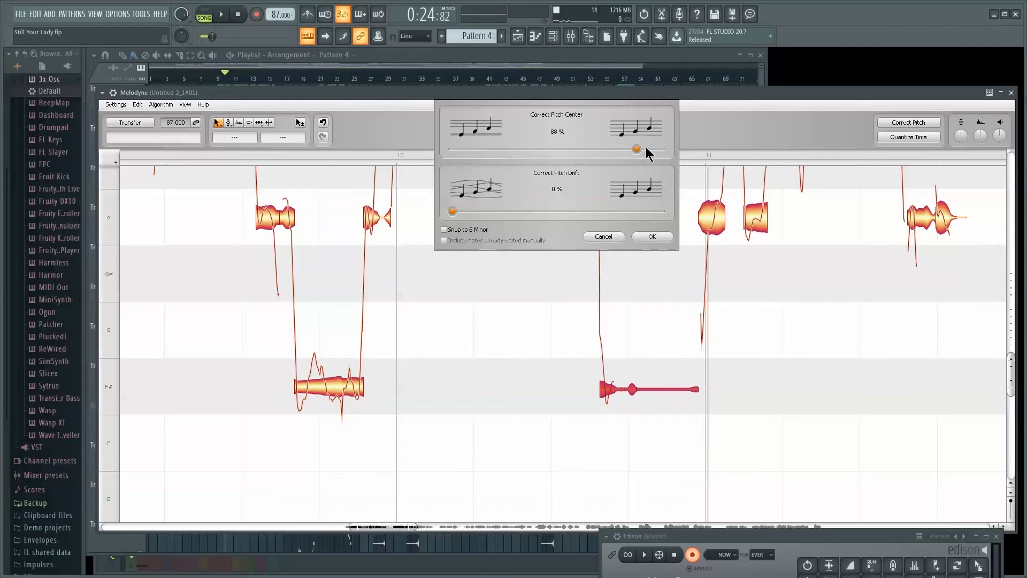
click(651, 236)
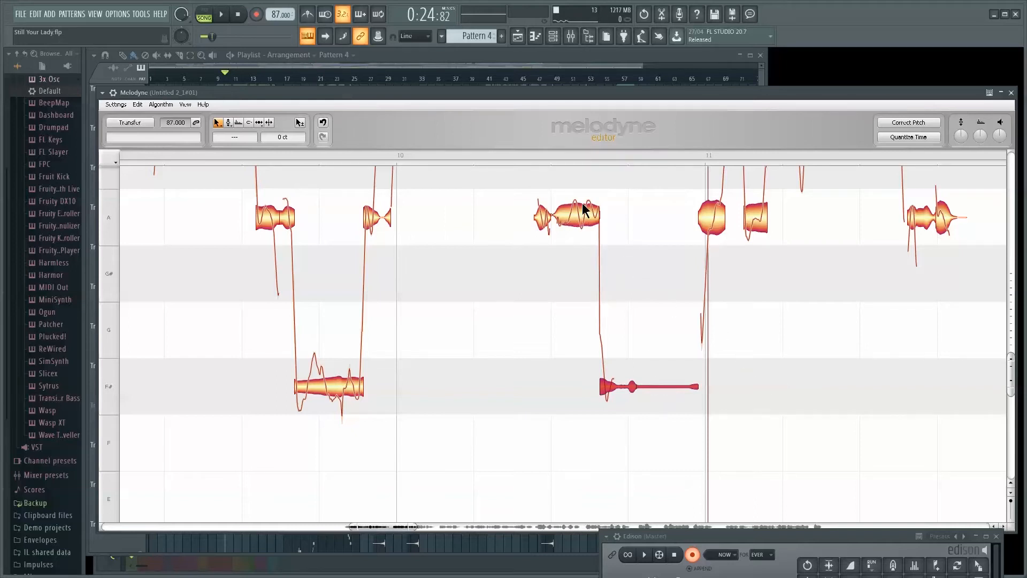
- Replay the vocal, first from bar 10 and again from bar 9 until about the middle of bar 11, to hear the corrected notes
key(super)
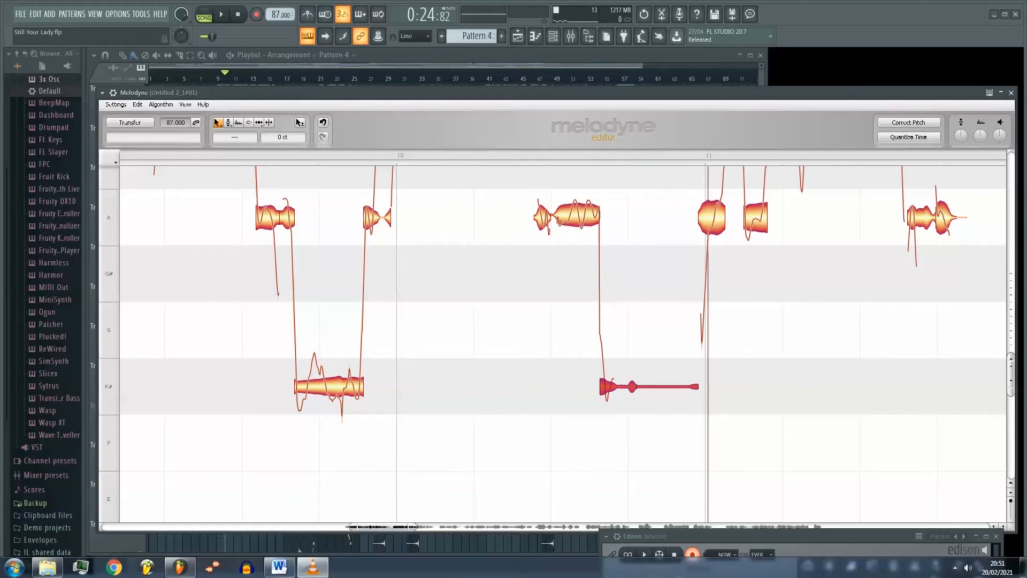
click(227, 18)
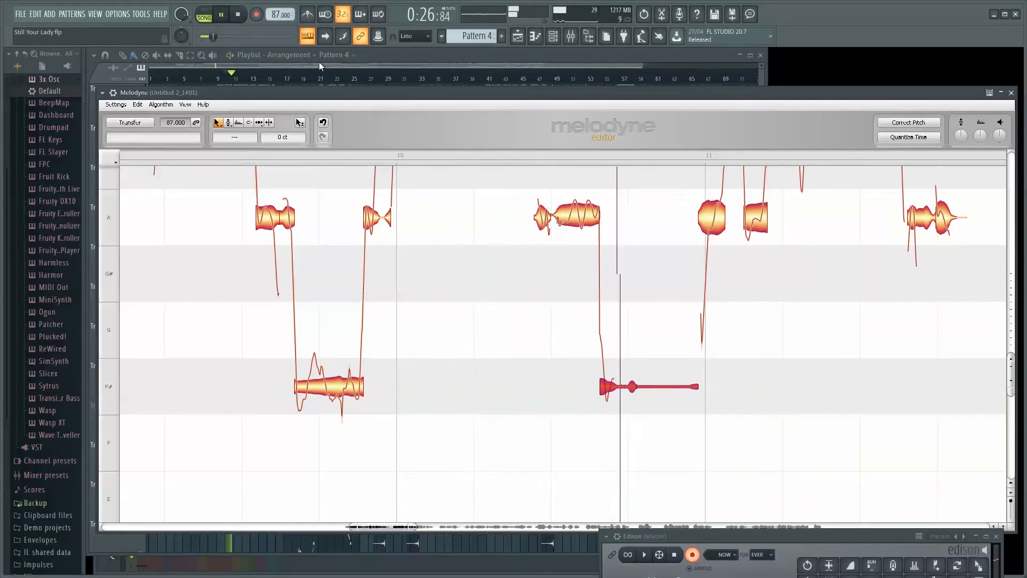
click(216, 79)
click(220, 80)
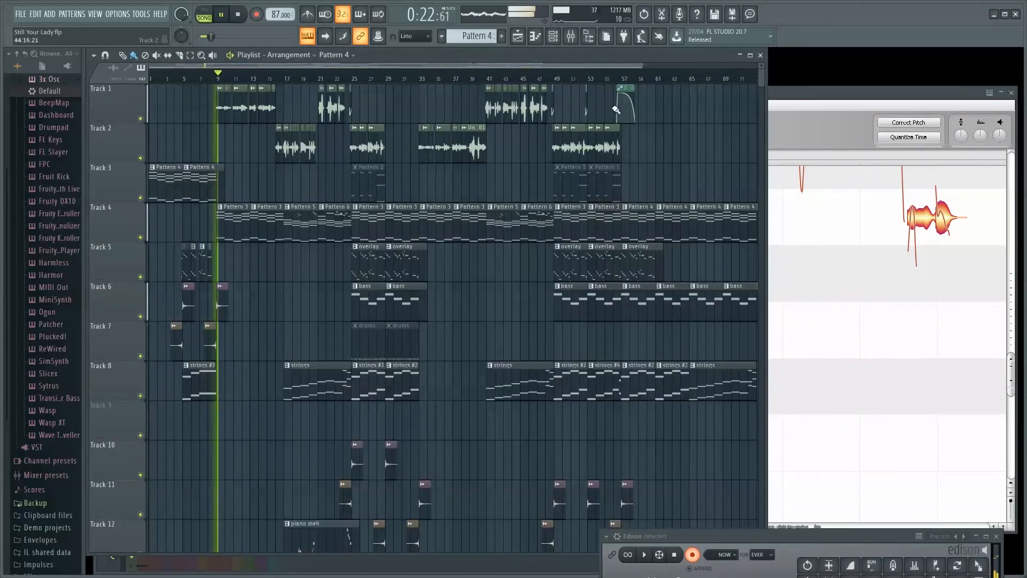
click(774, 94)
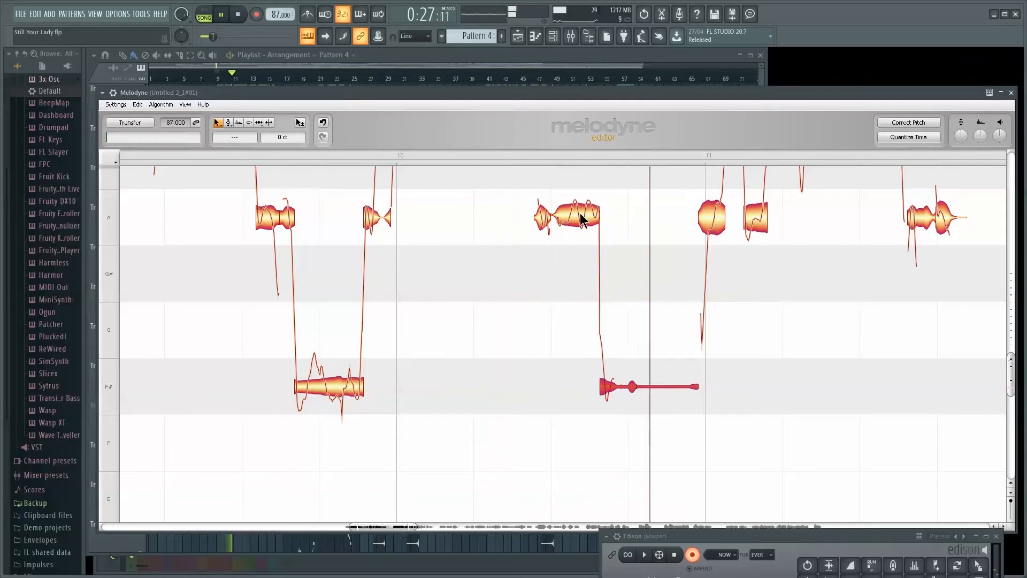
click(236, 15)
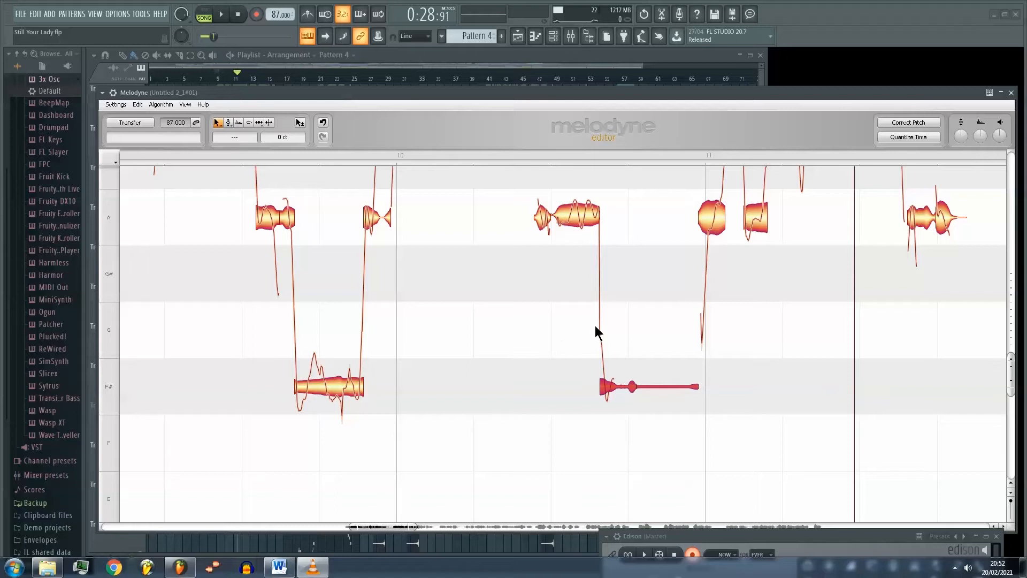
- Examine the pitch layout of the whole vocal phrase from bar 9 to bar 14 with no notes selected
click(645, 289)
scroll(657, 338, up, 3)
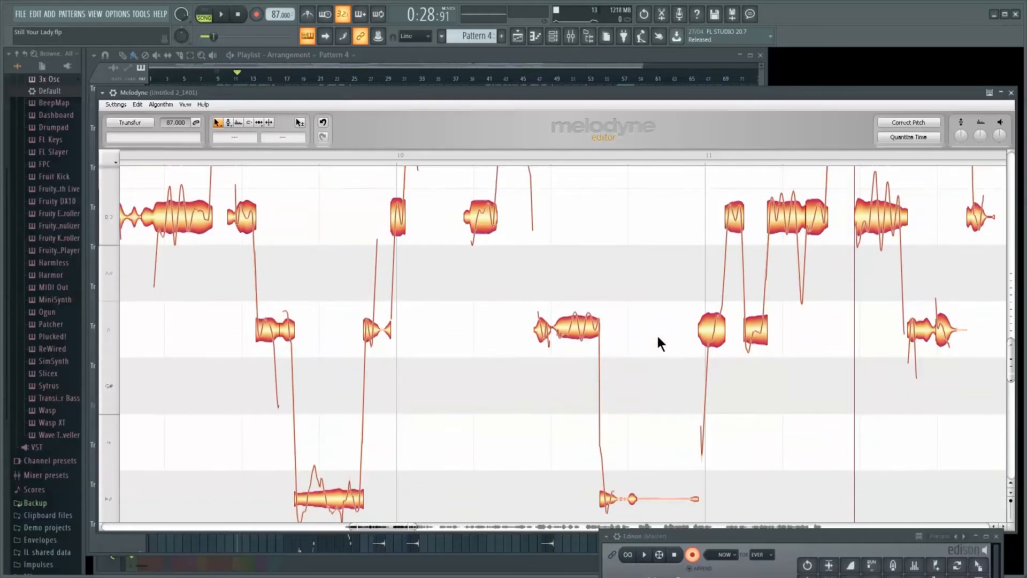
scroll(662, 343, up, 1)
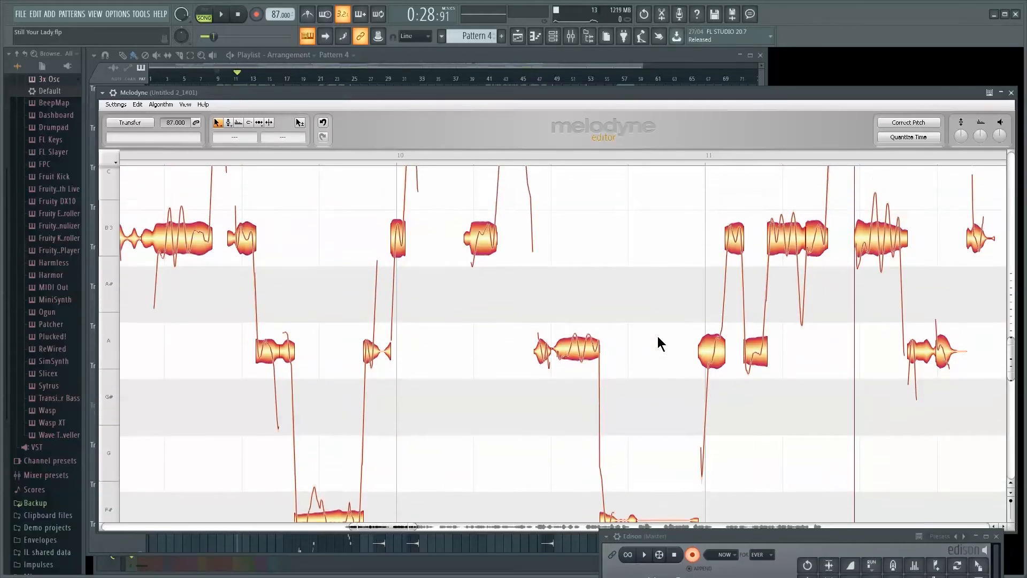
scroll(658, 342, up, 1)
scroll(658, 342, down, 3)
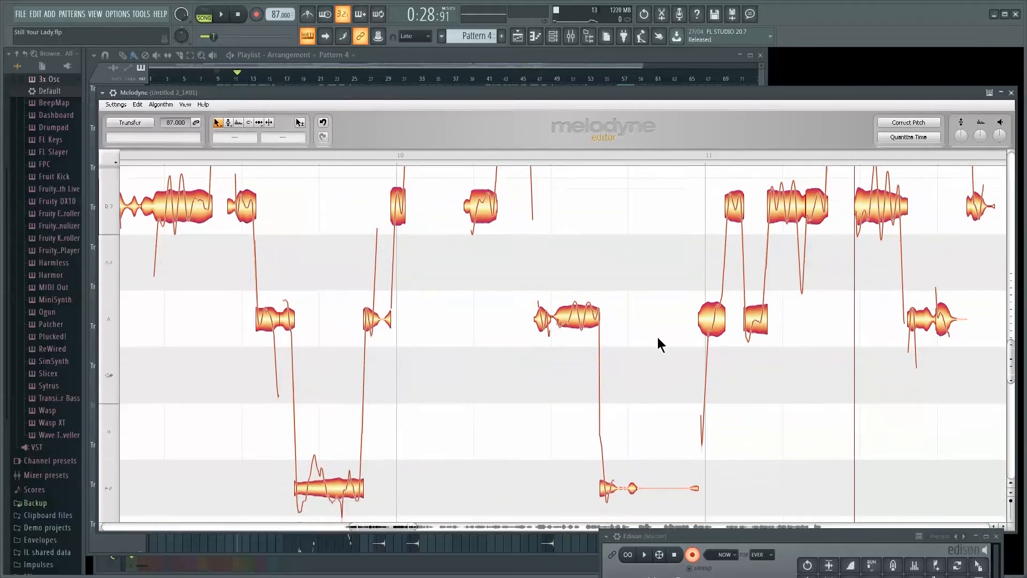
scroll(657, 338, down, 6)
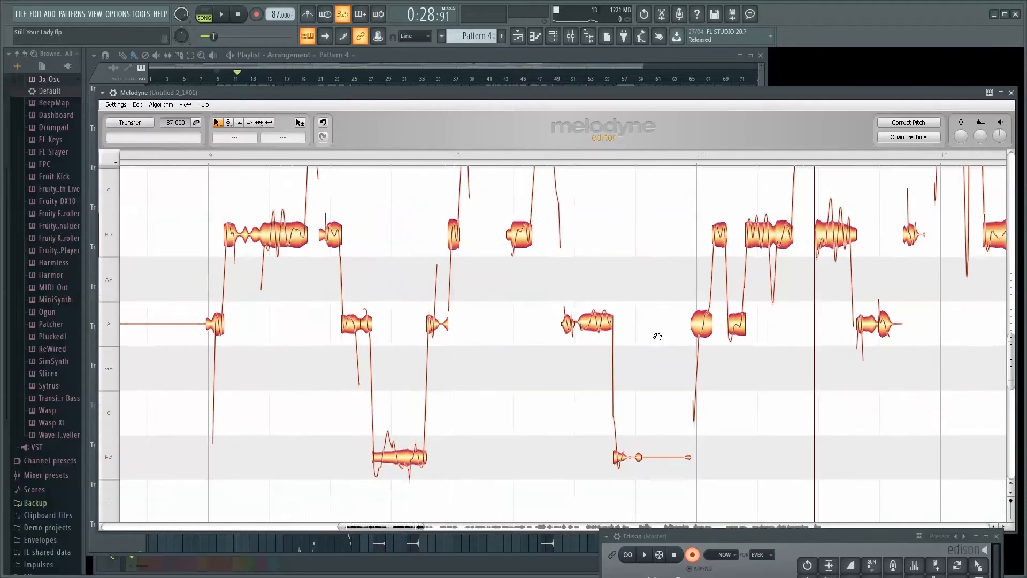
scroll(657, 338, down, 6)
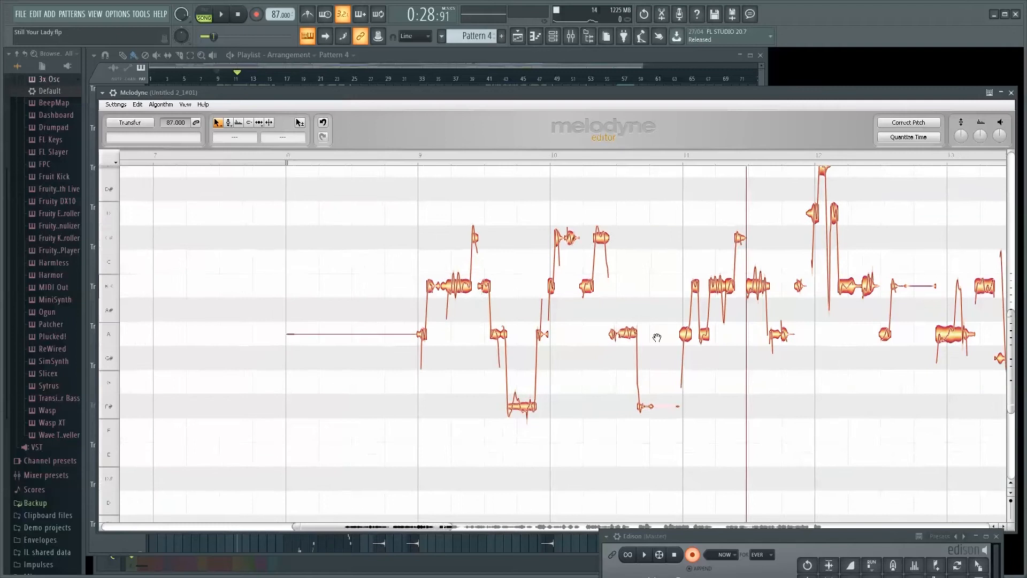
drag(348, 424, 998, 270)
click(837, 401)
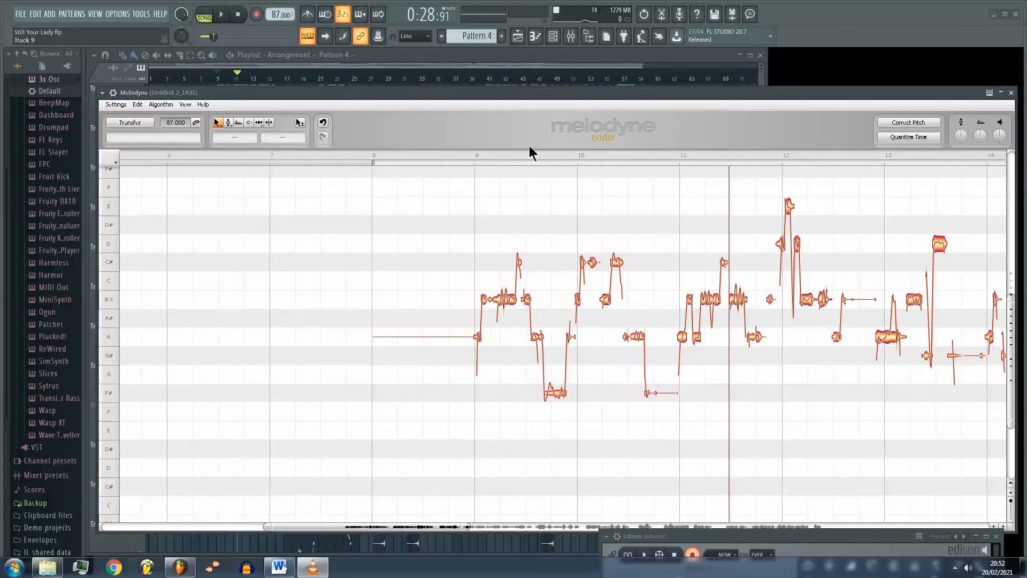
- Bring the Playlist to the front and play the song from bar 9
click(317, 65)
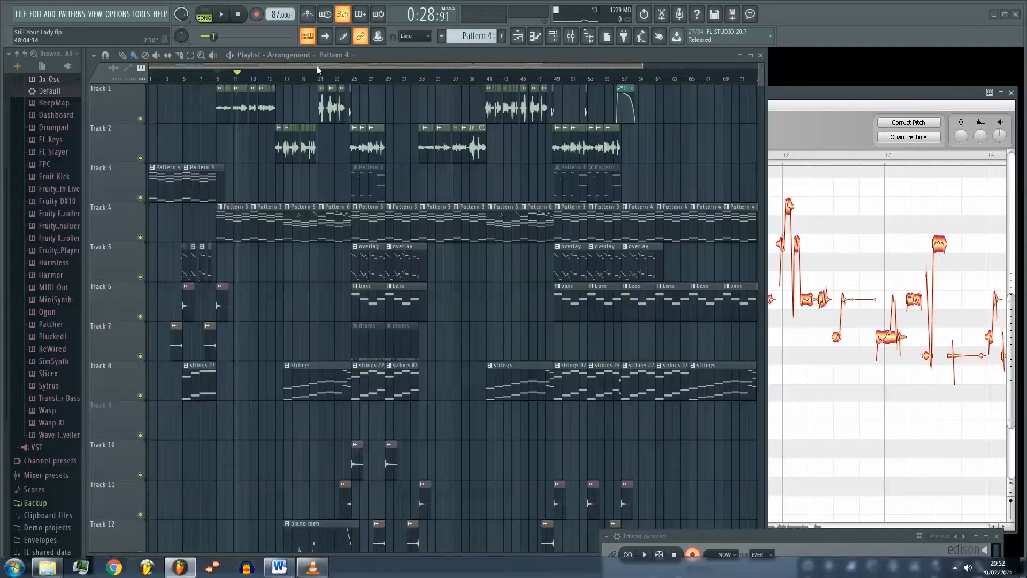
key(space)
click(219, 78)
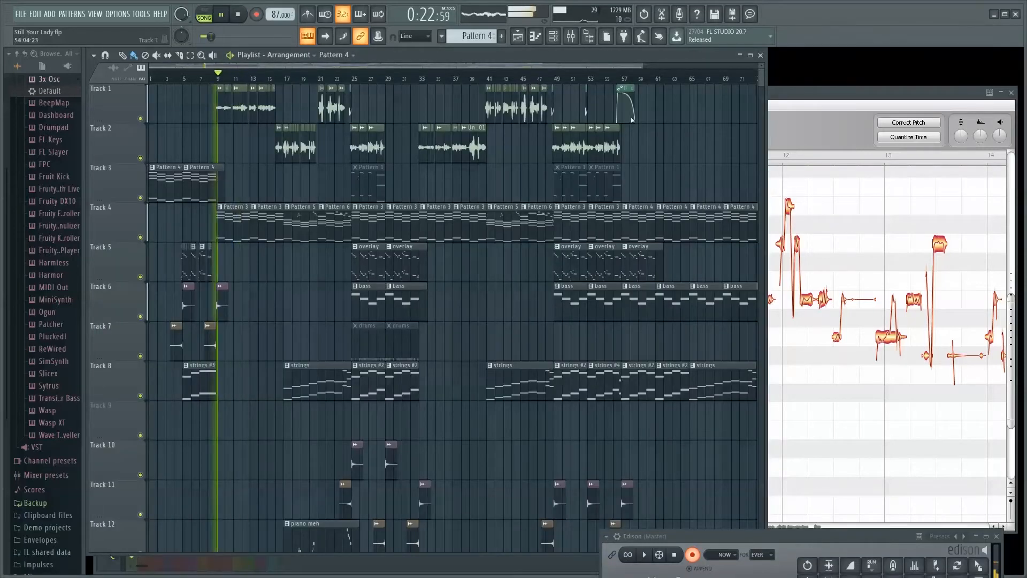
- Bring Melodyne to the front and follow the playing vocal closely until past the middle of bar 11, stopping playback there
click(789, 91)
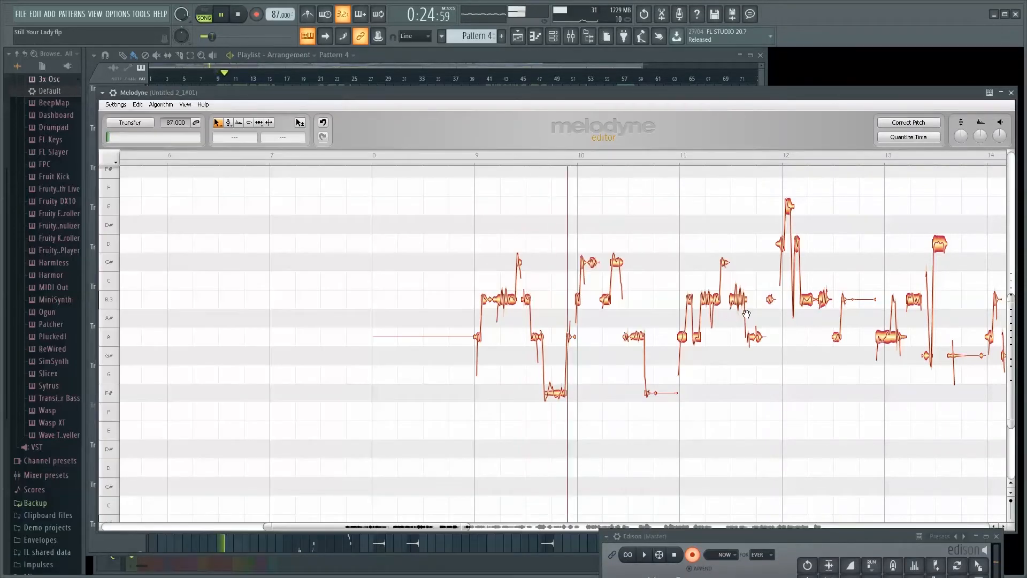
scroll(745, 375, up, 1)
scroll(748, 375, up, 1)
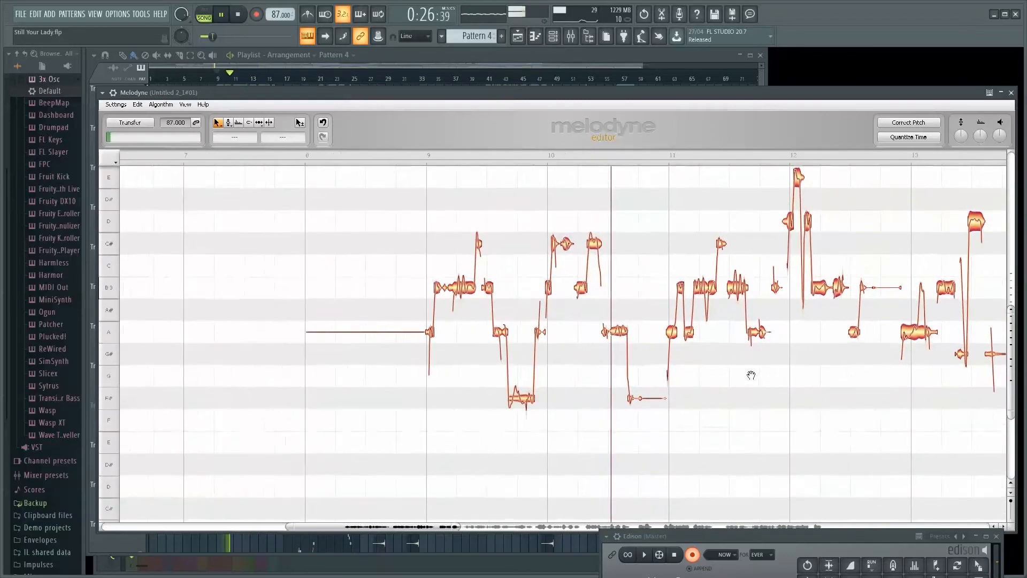
scroll(798, 375, up, 1)
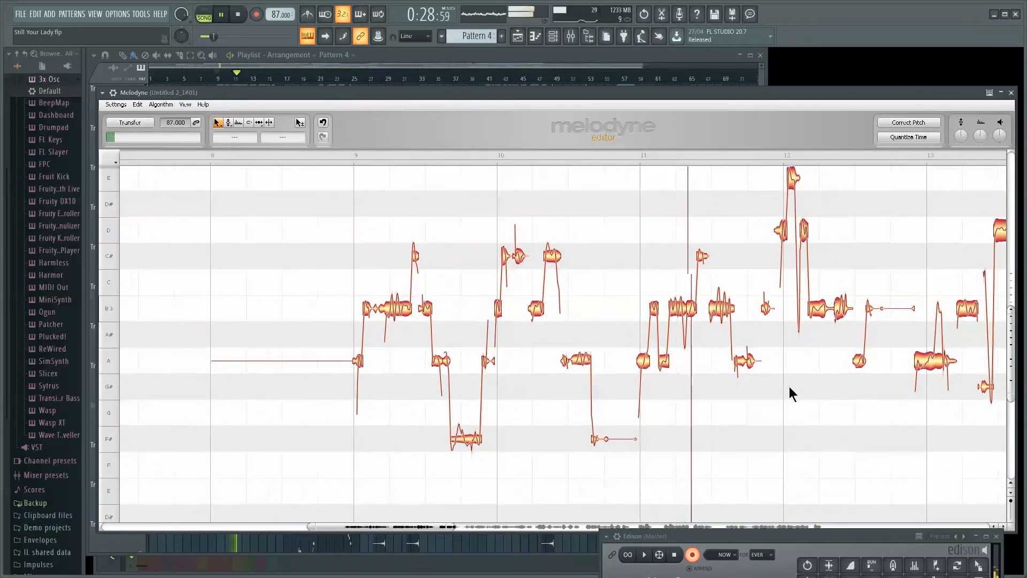
key(space)
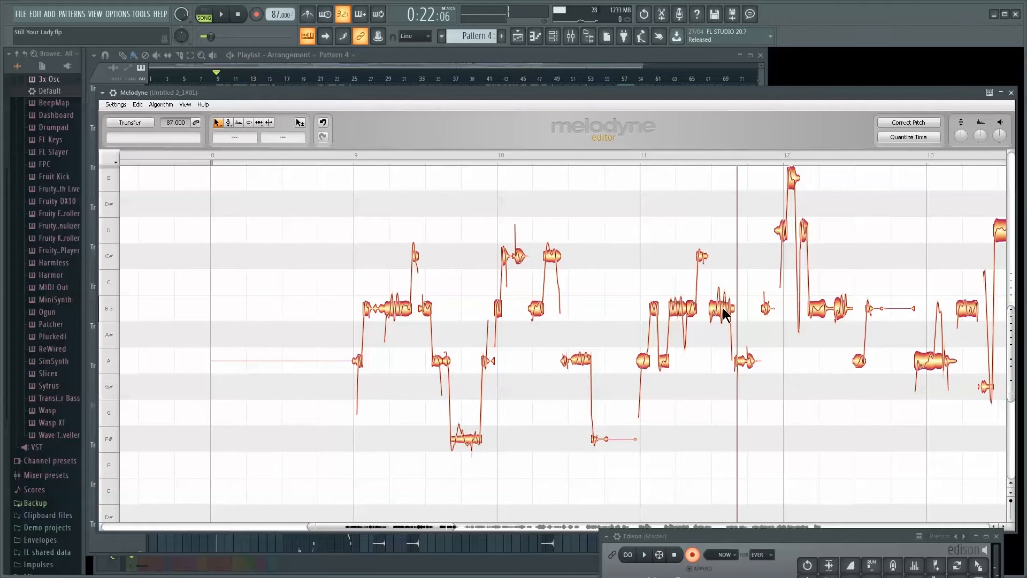
- Set the pitch modulation of the B3 note in the middle of bar 11 to 48% and replay the vocal from bar 11
right_click(723, 315)
click(732, 328)
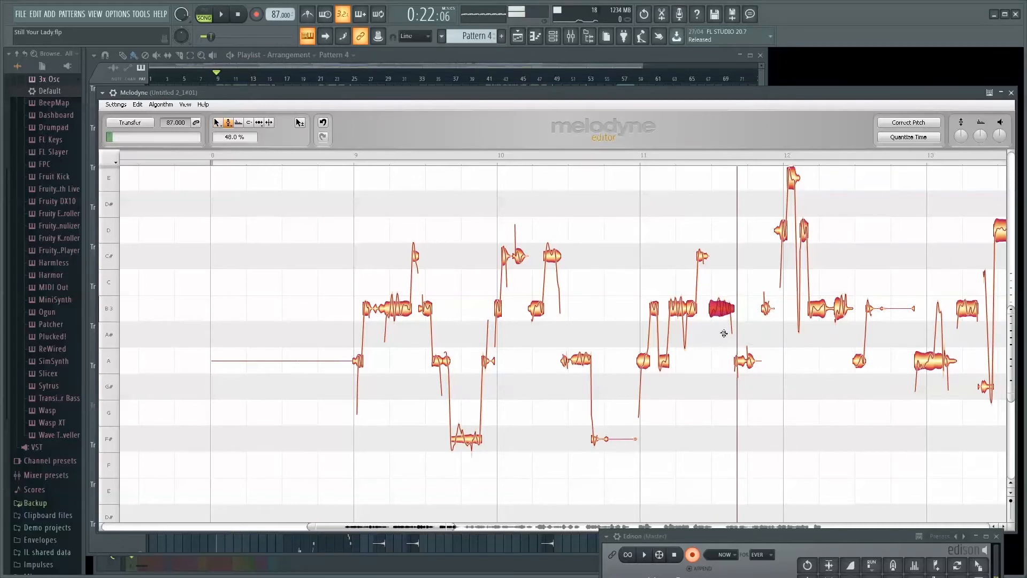
click(216, 79)
key(space)
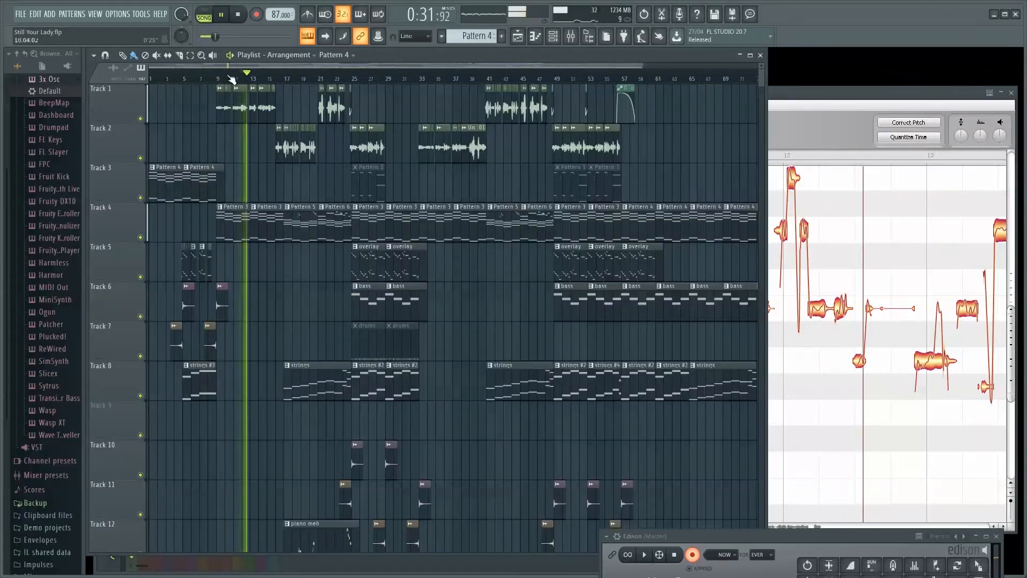
click(232, 78)
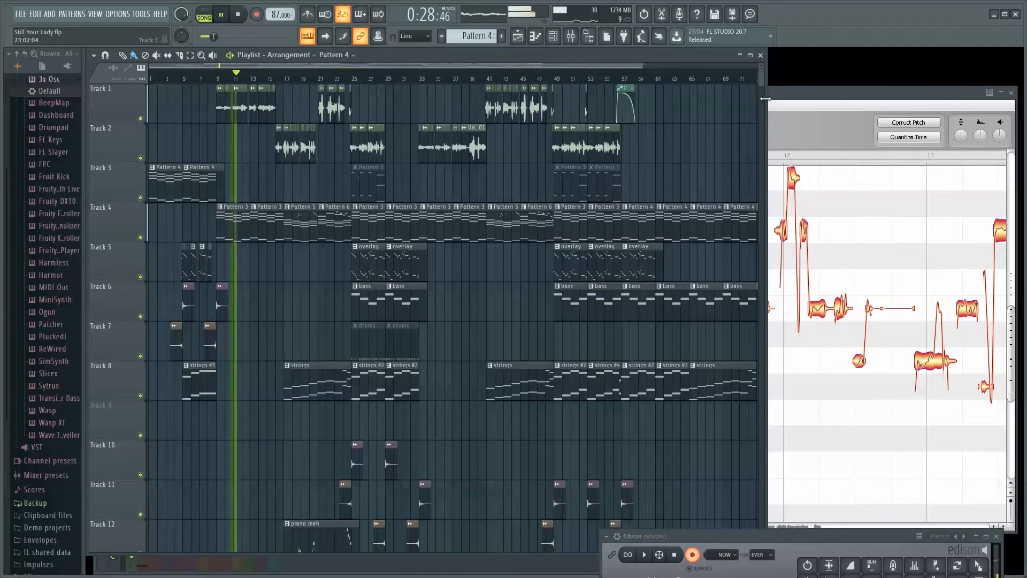
click(774, 159)
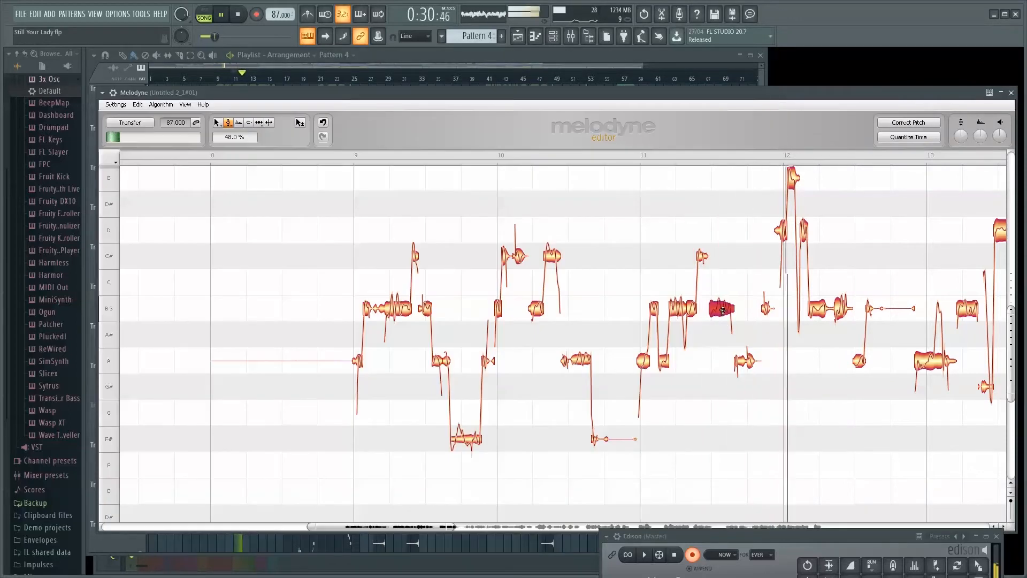
key(space)
- Lower the selected B3 note's pitch modulation to 43% and replay it from bar 11
key(space)
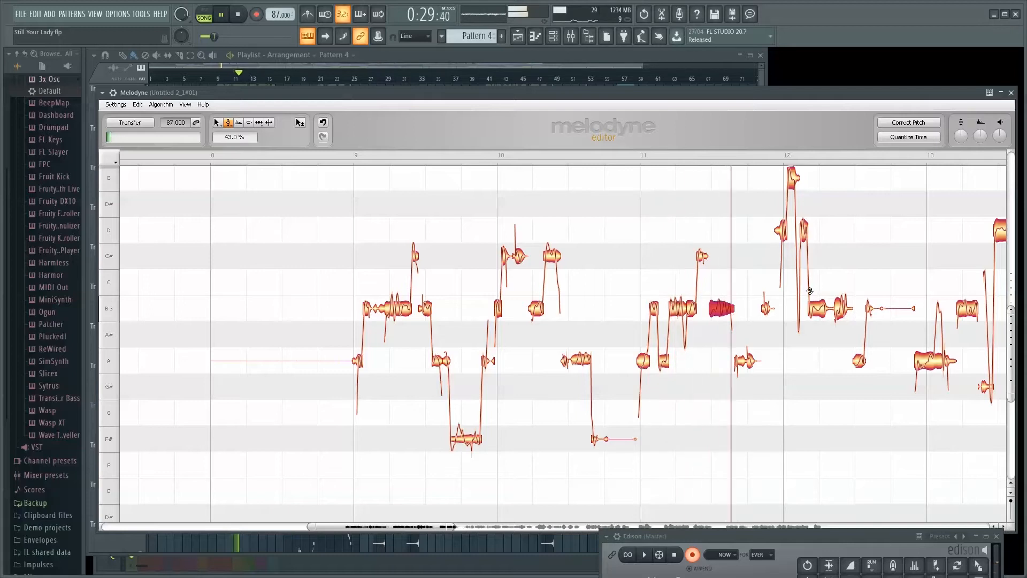
key(space)
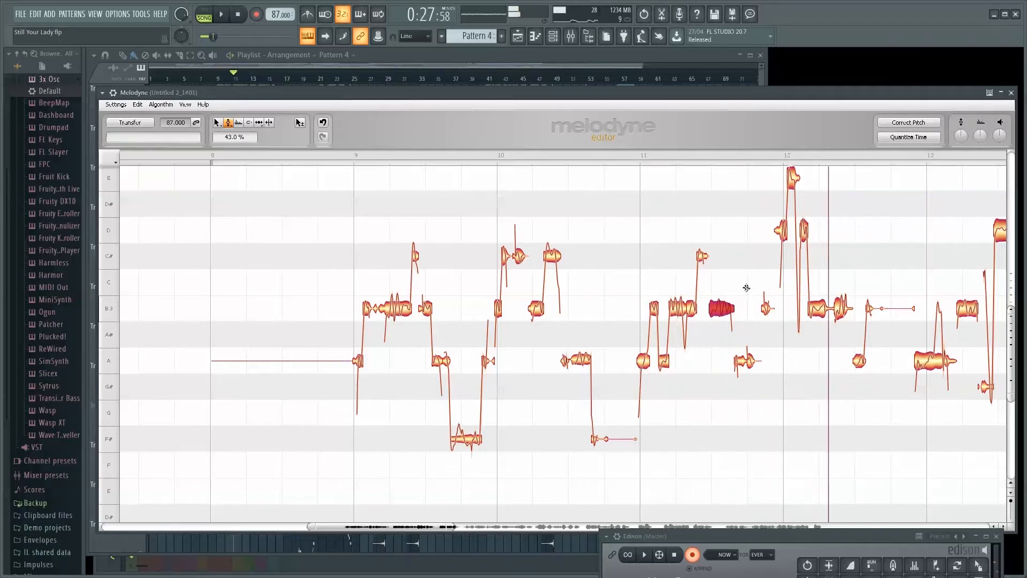
scroll(726, 314, up, 3)
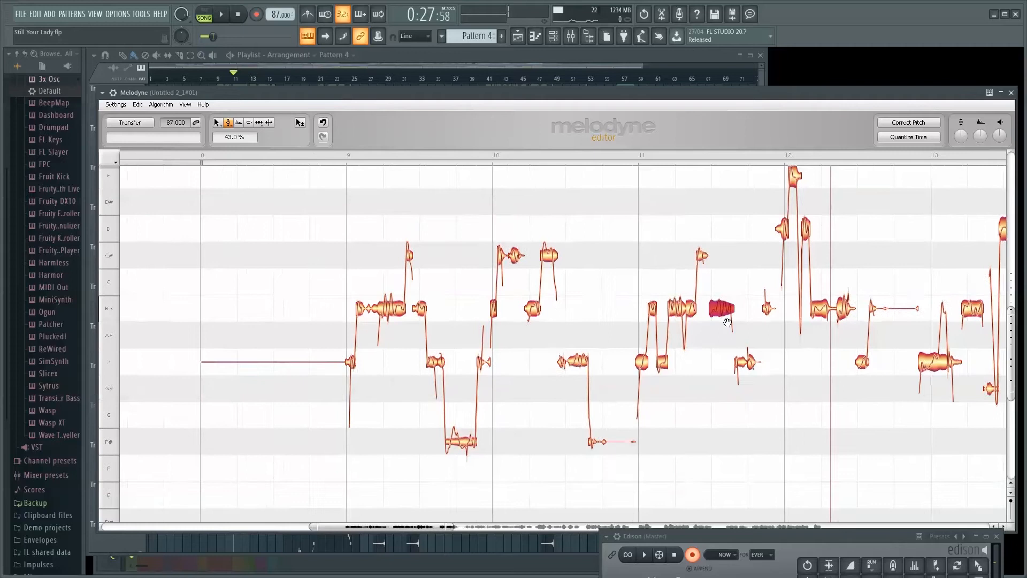
key(space)
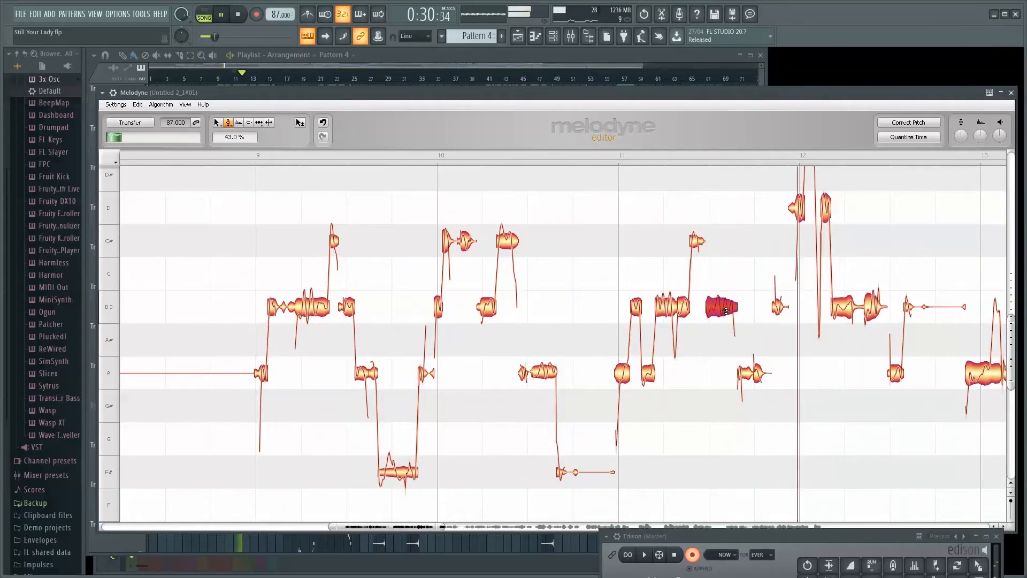
key(space)
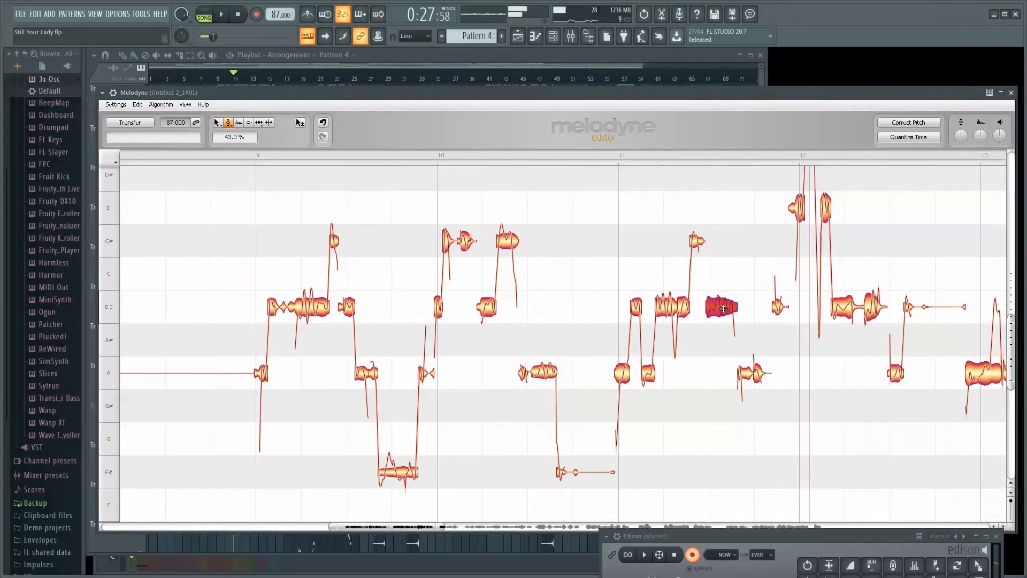
- Reduce the selected B3 note's pitch modulation to 32% and listen to the vocal from bar 11 to just past bar 16
key(space)
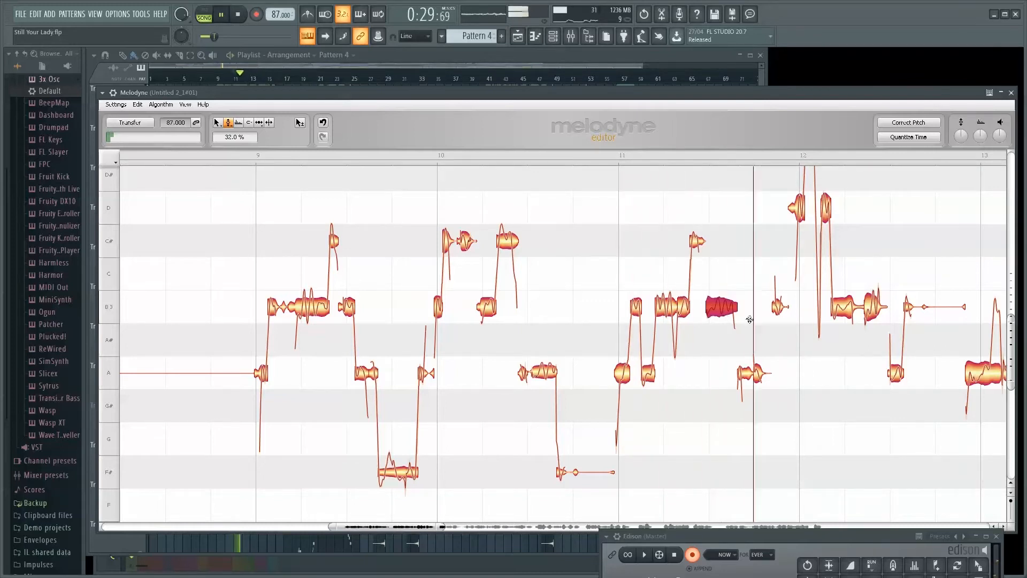
scroll(749, 258, down, 6)
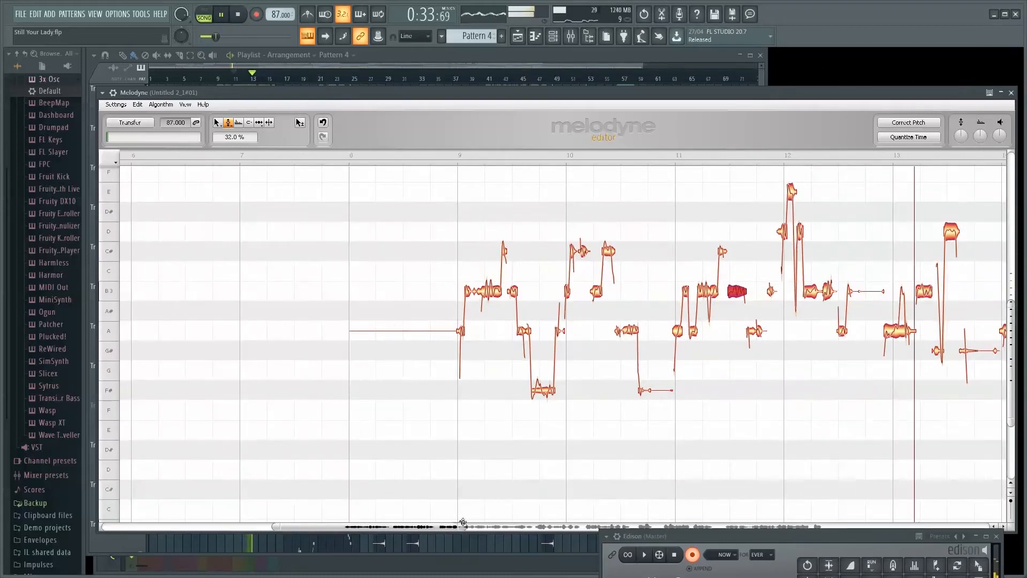
drag(446, 528, 556, 525)
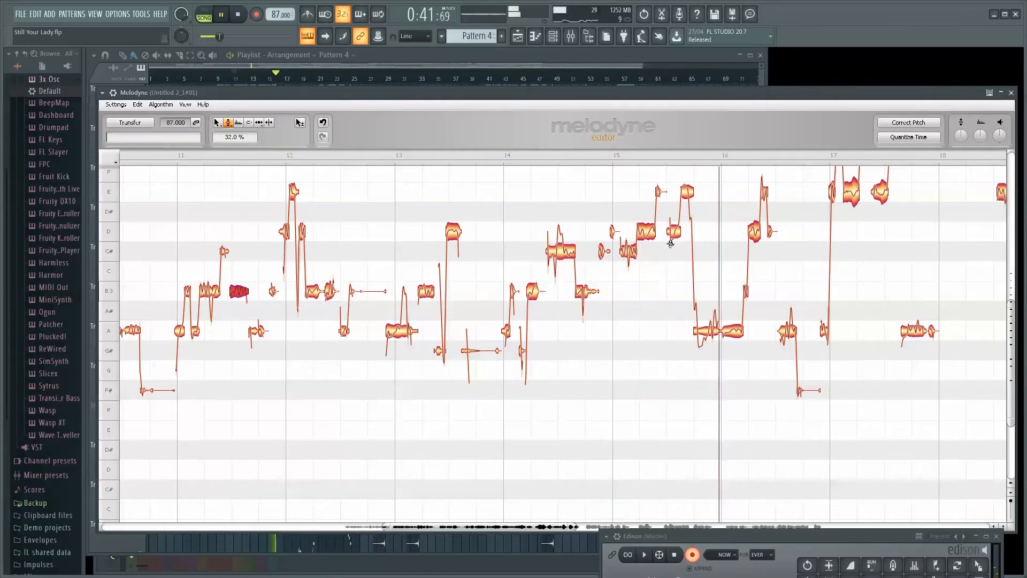
key(space)
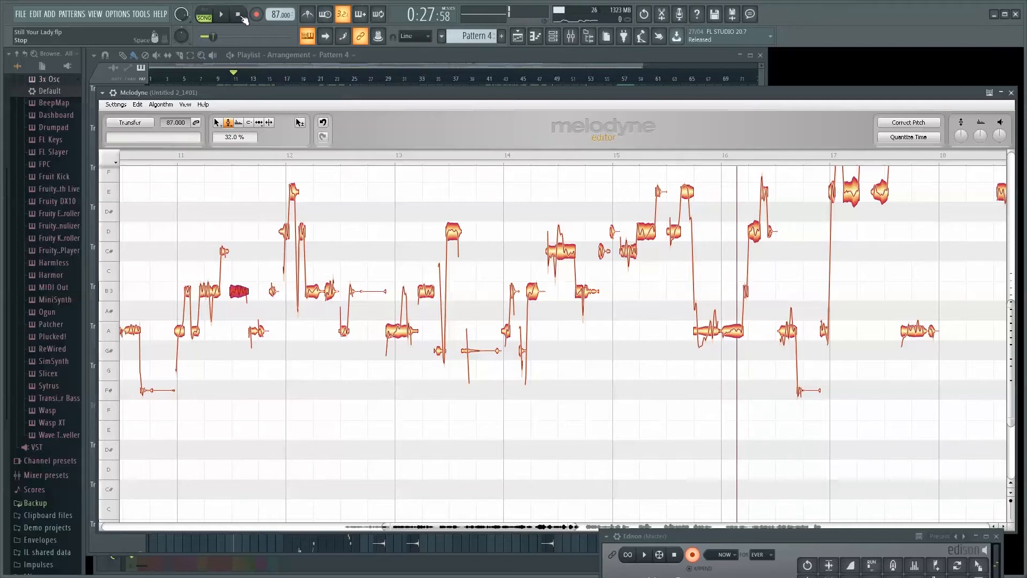
- Play the song from about bar 14 and bring Melodyne to the front to follow the vocal
drag(236, 78, 293, 82)
key(space)
click(257, 79)
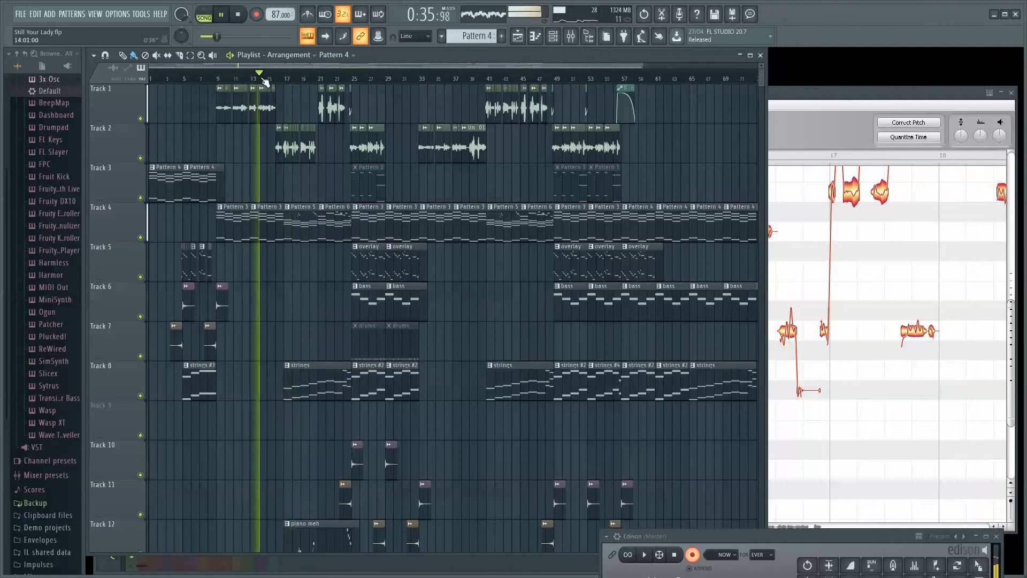
click(787, 343)
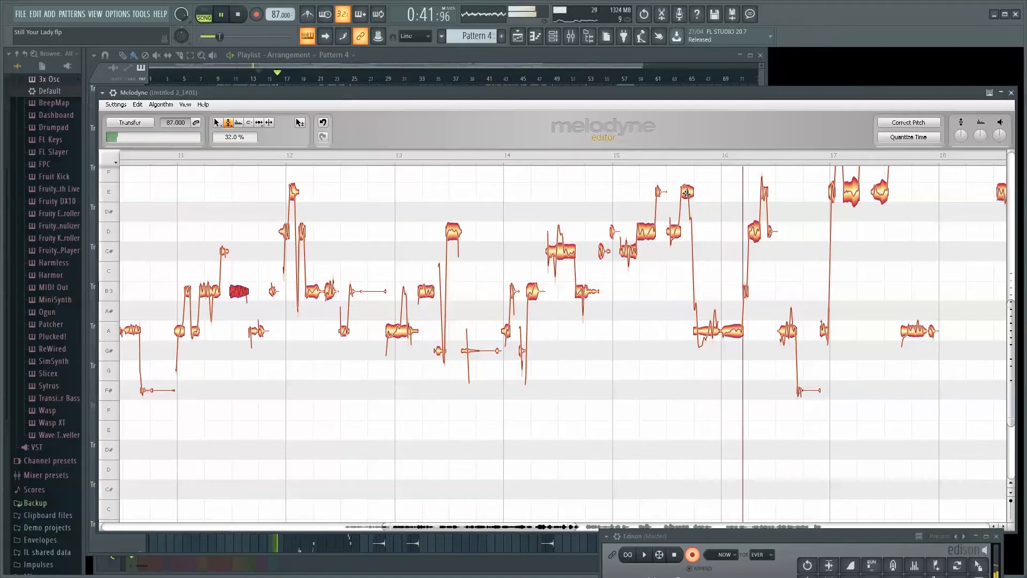
- Set the pitch modulation of the E note in the second half of bar 15 to 88% and replay the passage
key(space)
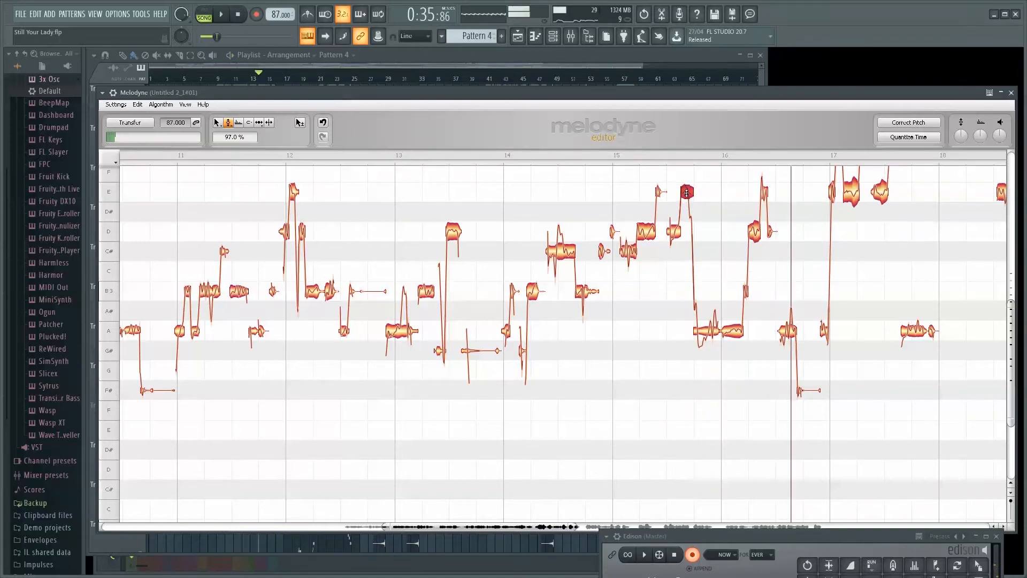
key(space)
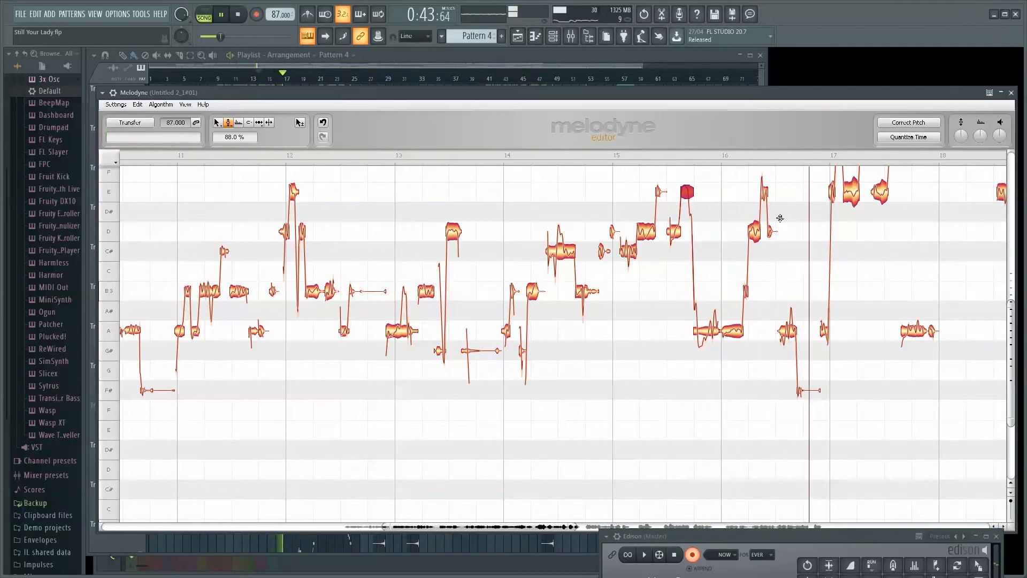
key(space)
- Set the pitch modulation of the A note in the middle of bar 16 to 80%, replay the passage and deselect the note
click(788, 332)
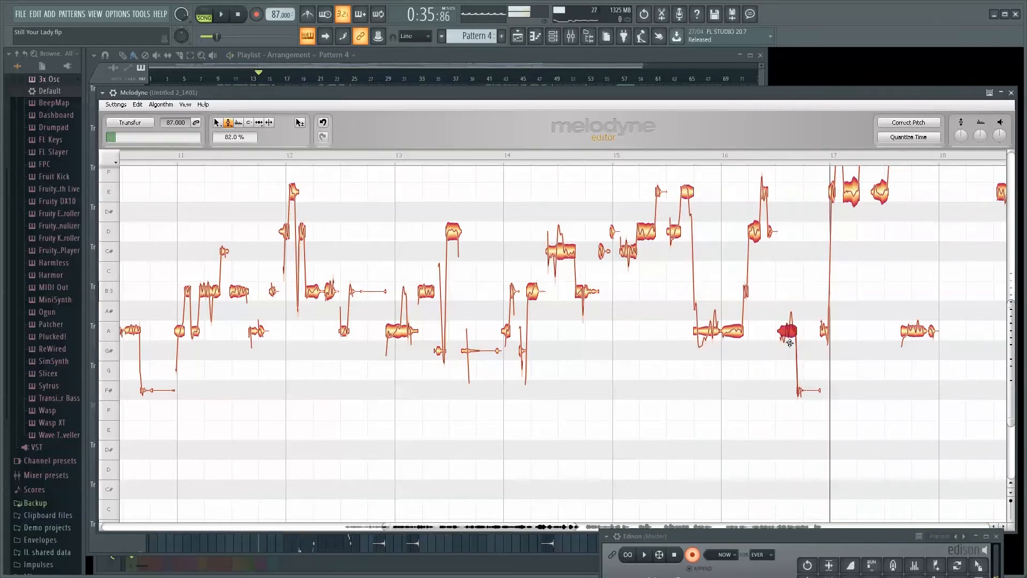
key(space)
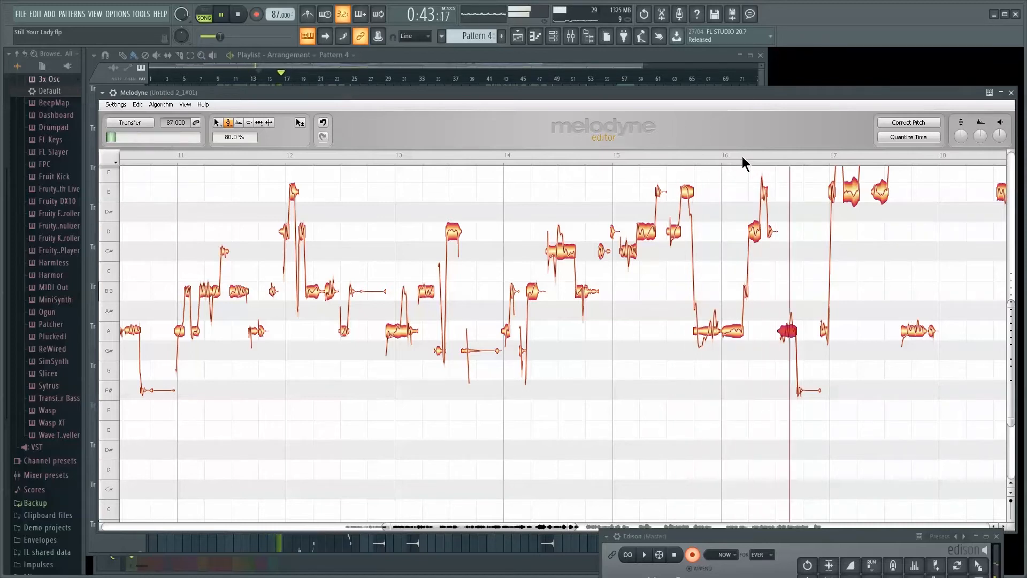
click(904, 247)
- Follow the playing vocal through the notes from bar 17 onward to check their pitch
scroll(910, 251, up, 3)
scroll(914, 256, up, 1)
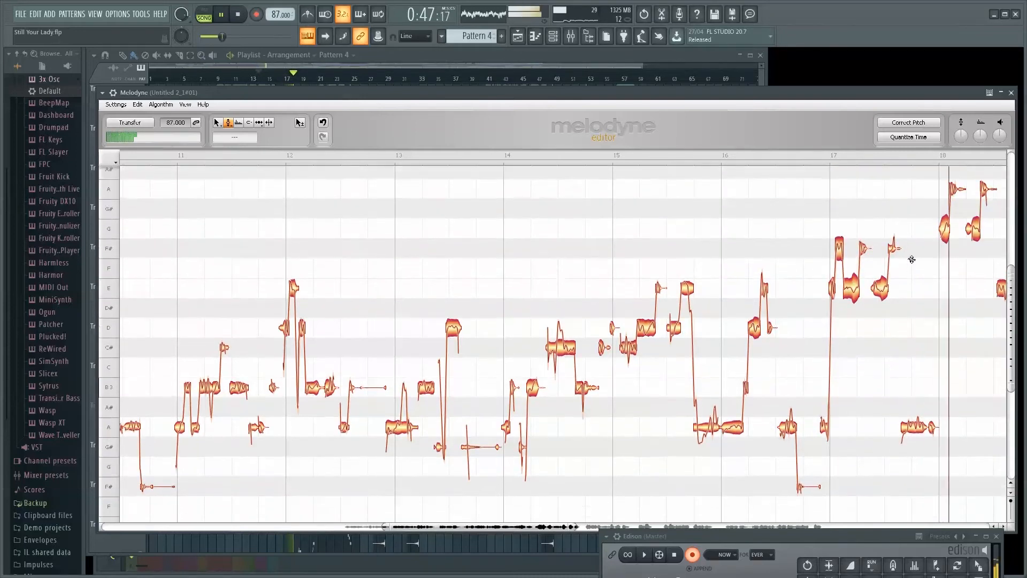
drag(561, 527, 689, 534)
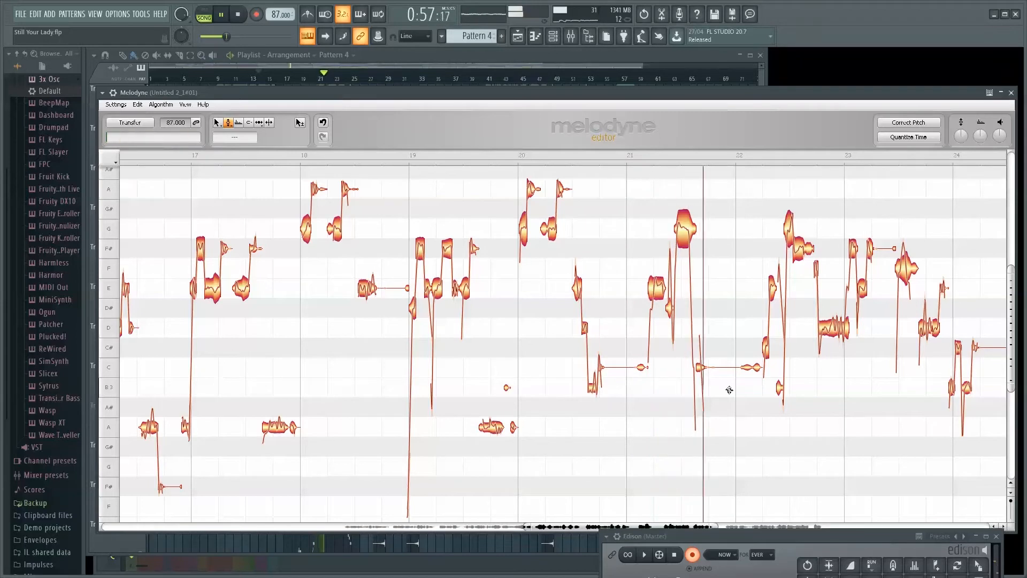
drag(704, 529, 835, 534)
click(448, 154)
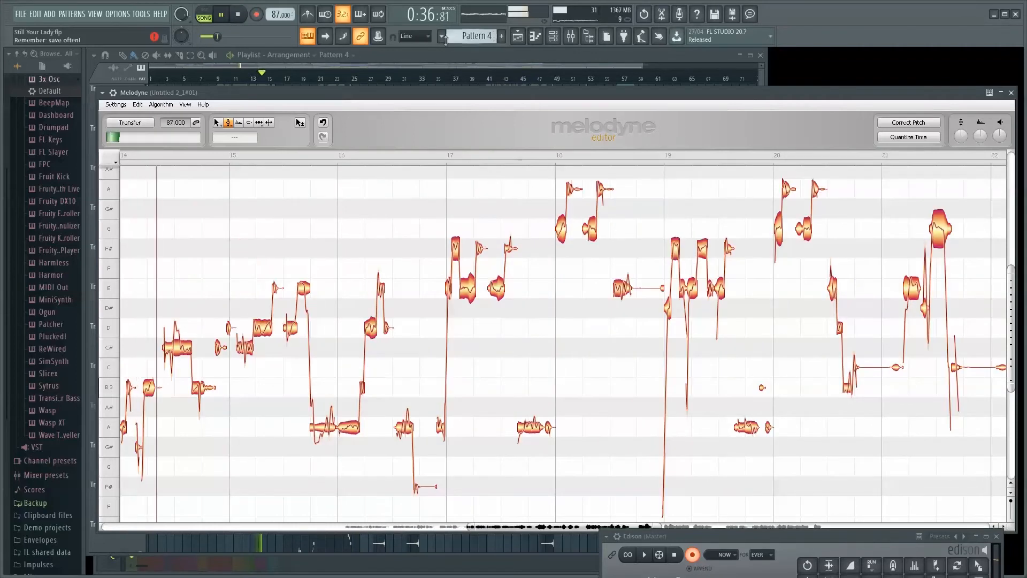
- Play the song from bar 25 while watching the vocal in Melodyne, and stop playback
click(355, 79)
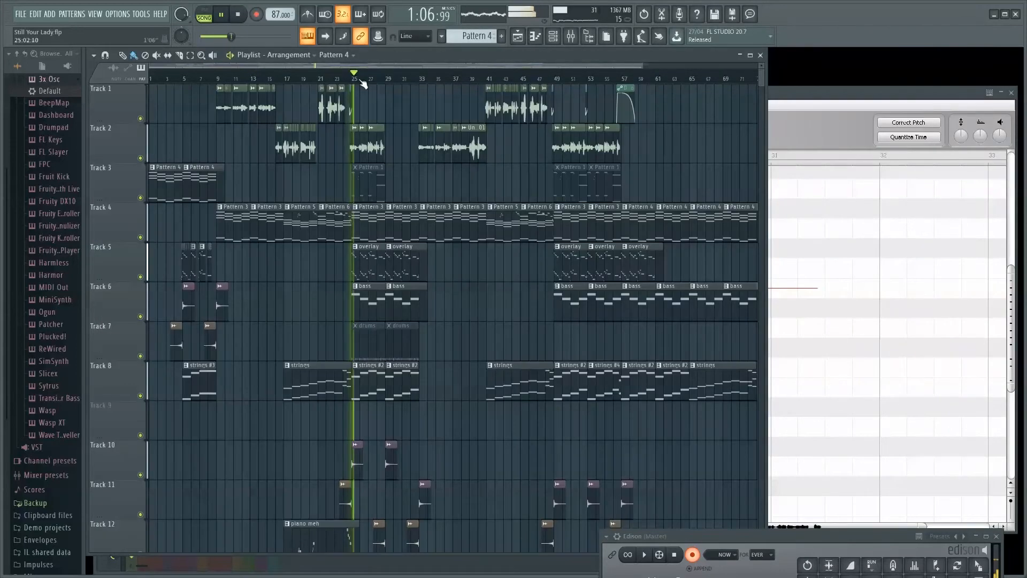
click(815, 88)
key(space)
- Select the A4 note at the start of bar 26 with the Main tool and replay the vocal from bar 25 through bar 28
right_click(233, 213)
click(224, 203)
click(234, 189)
key(space)
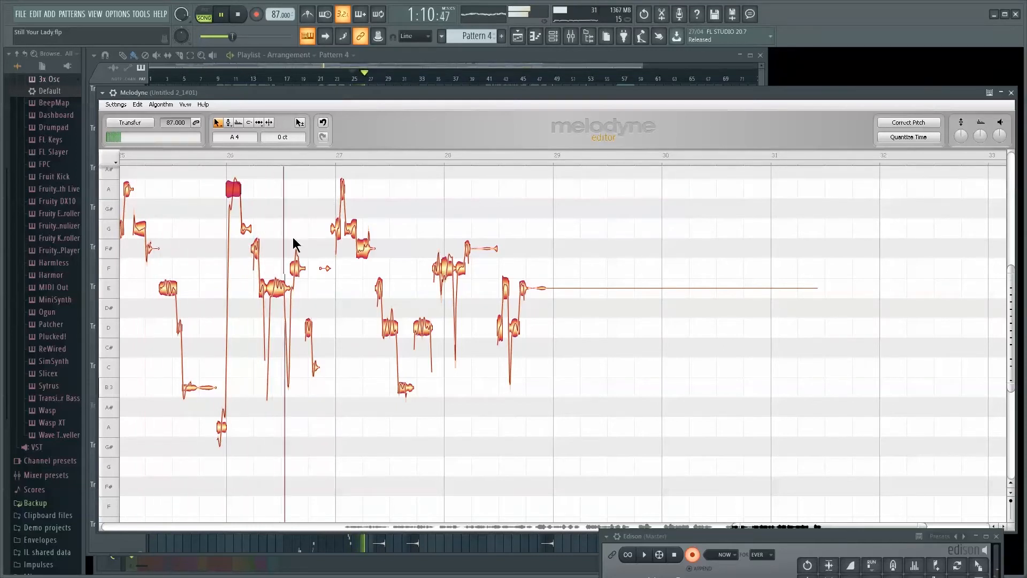
drag(388, 93, 442, 89)
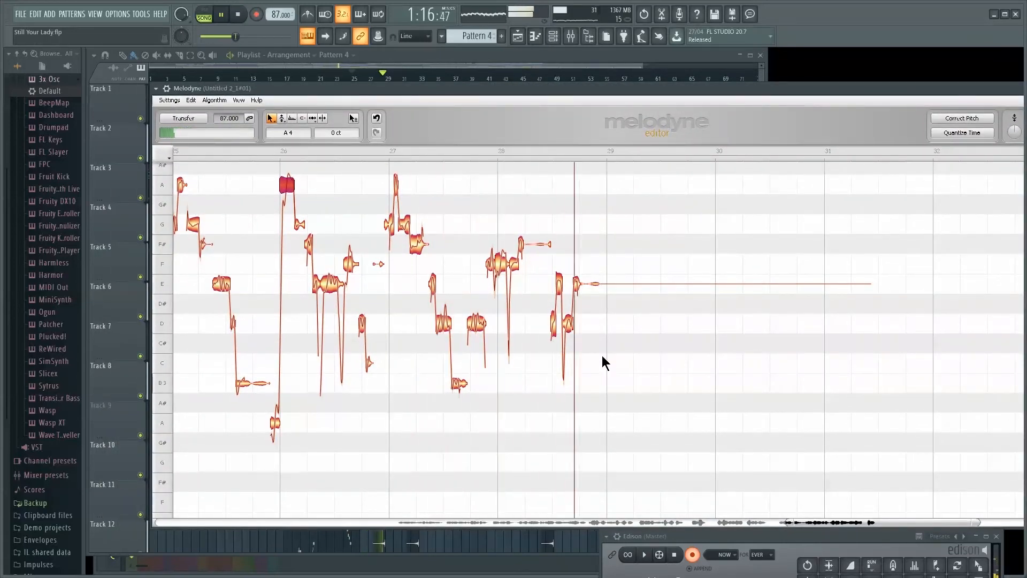
key(space)
- Examine the vocal notes across bars 17 to 28, looking closely at the passage in bar 19
mouse_move(514, 577)
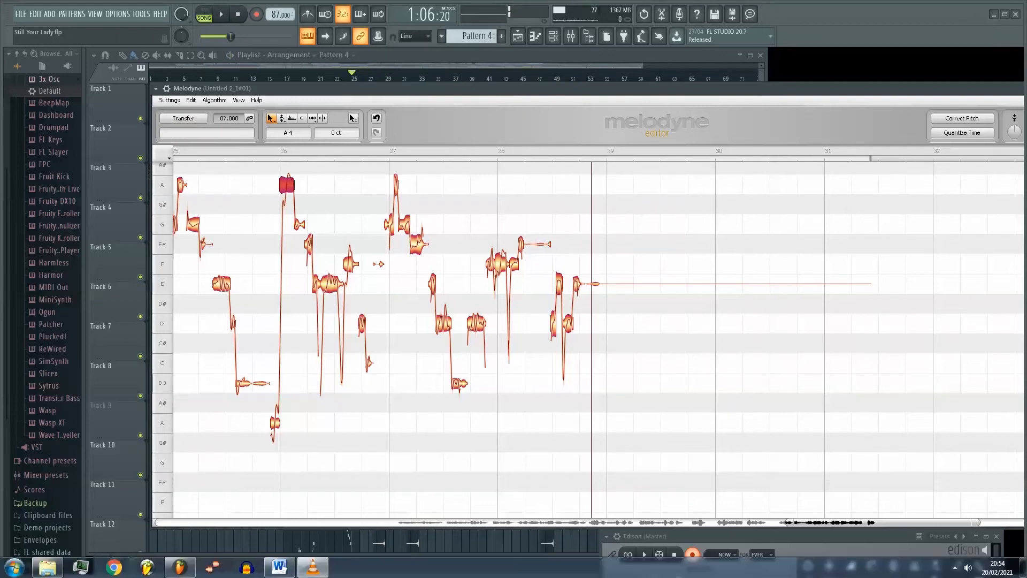
scroll(509, 333, down, 3)
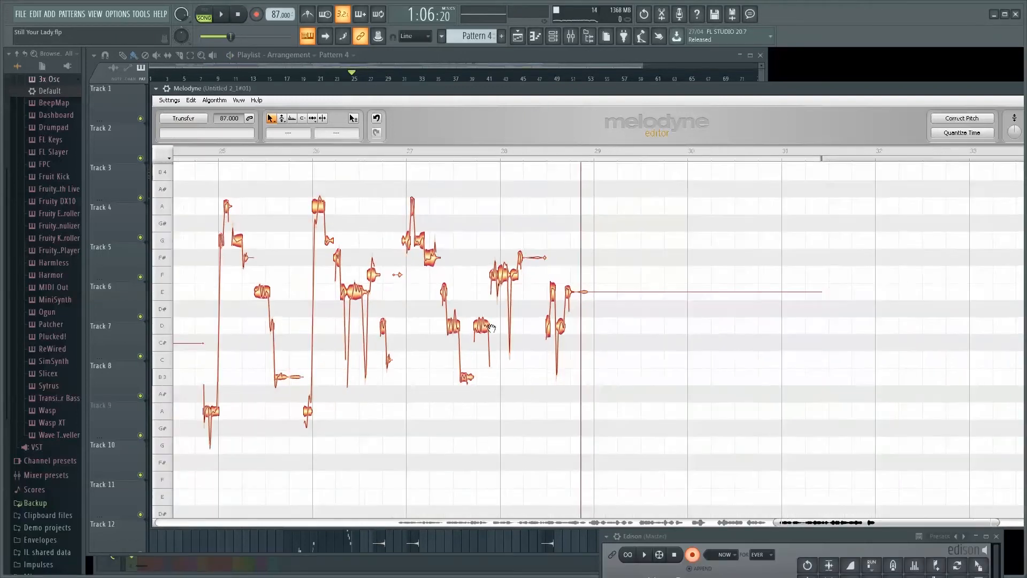
scroll(425, 326, down, 5)
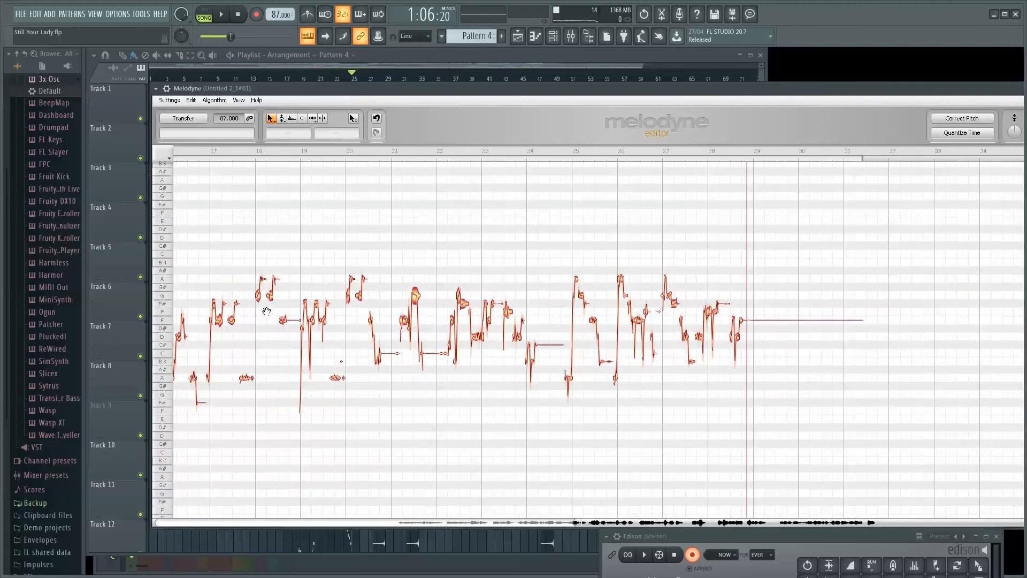
scroll(315, 326, up, 3)
scroll(324, 326, up, 5)
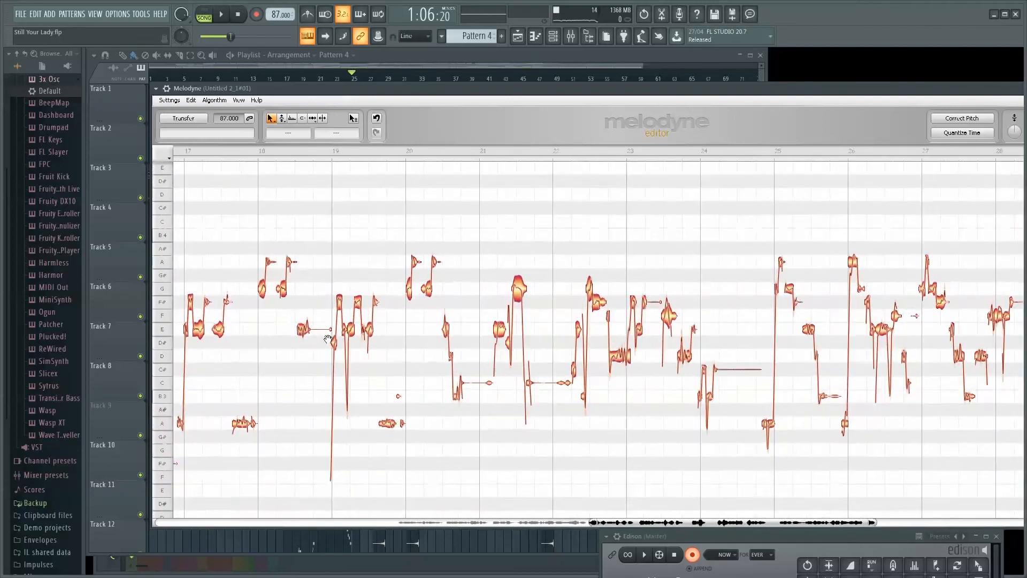
scroll(376, 338, up, 6)
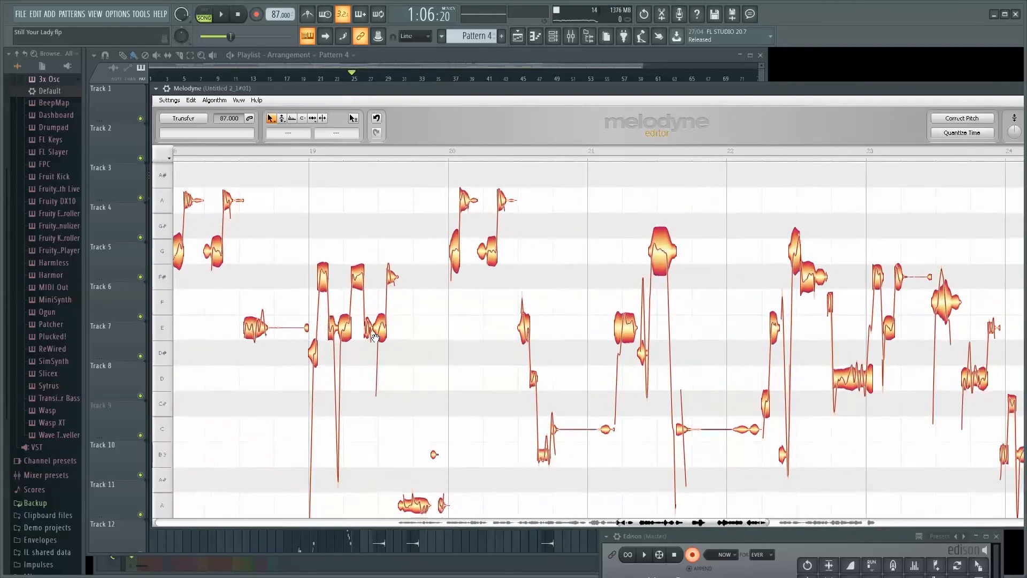
scroll(381, 344, up, 6)
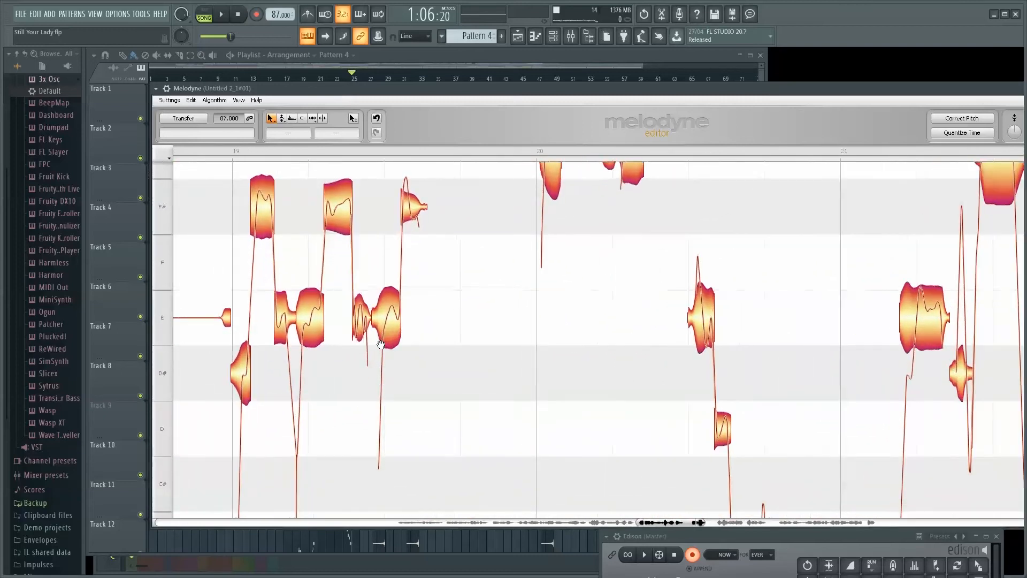
scroll(381, 343, up, 4)
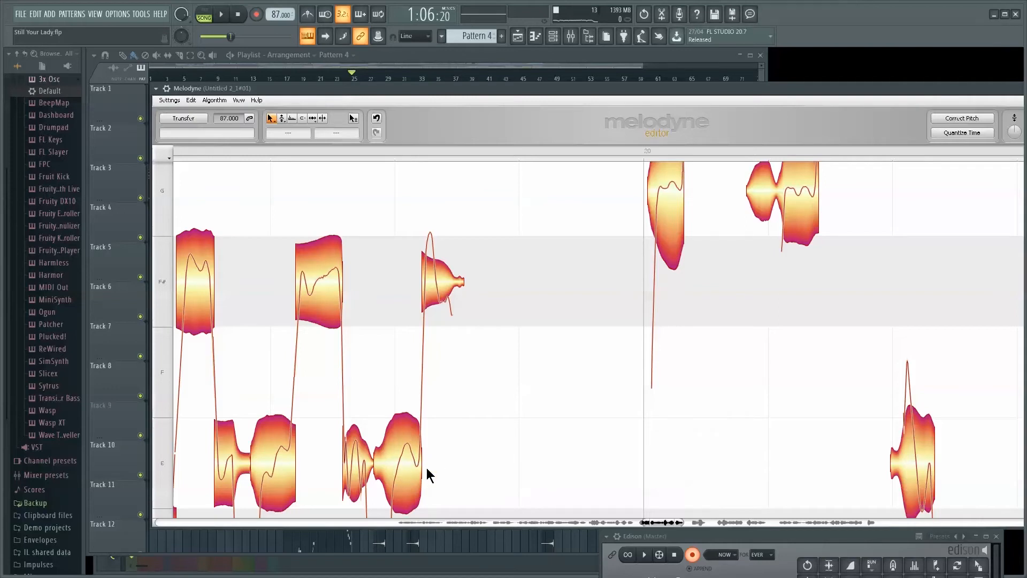
- Look over the whole corrected vocal and inspect its opening notes from bar 9 through bar 11
scroll(543, 392, down, 8)
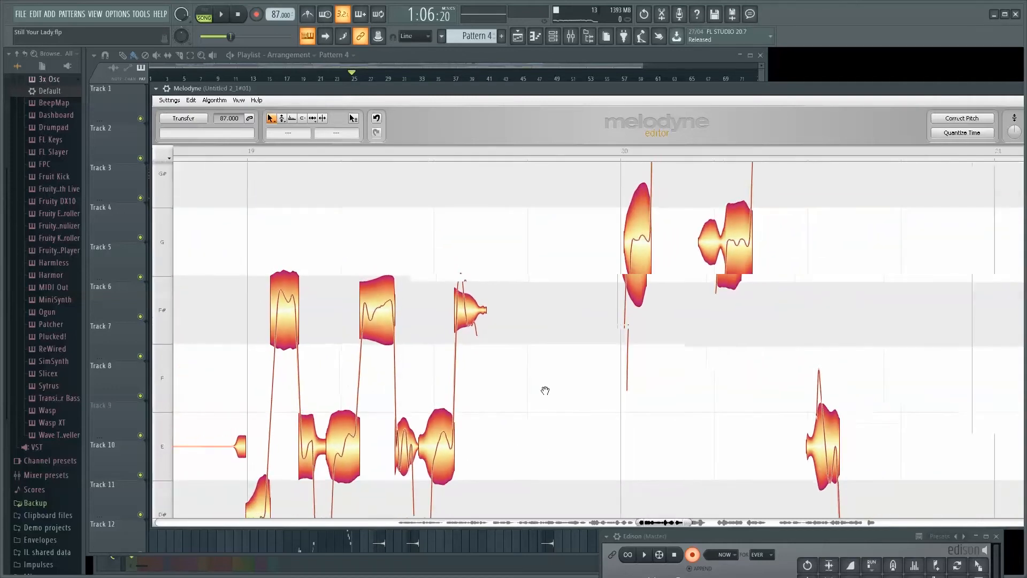
scroll(545, 390, down, 8)
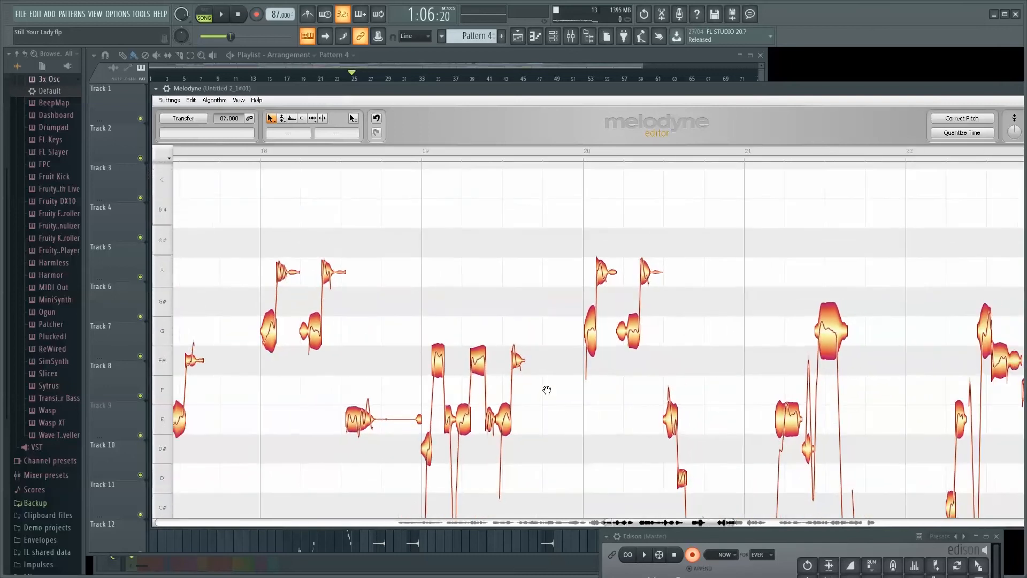
scroll(547, 390, down, 10)
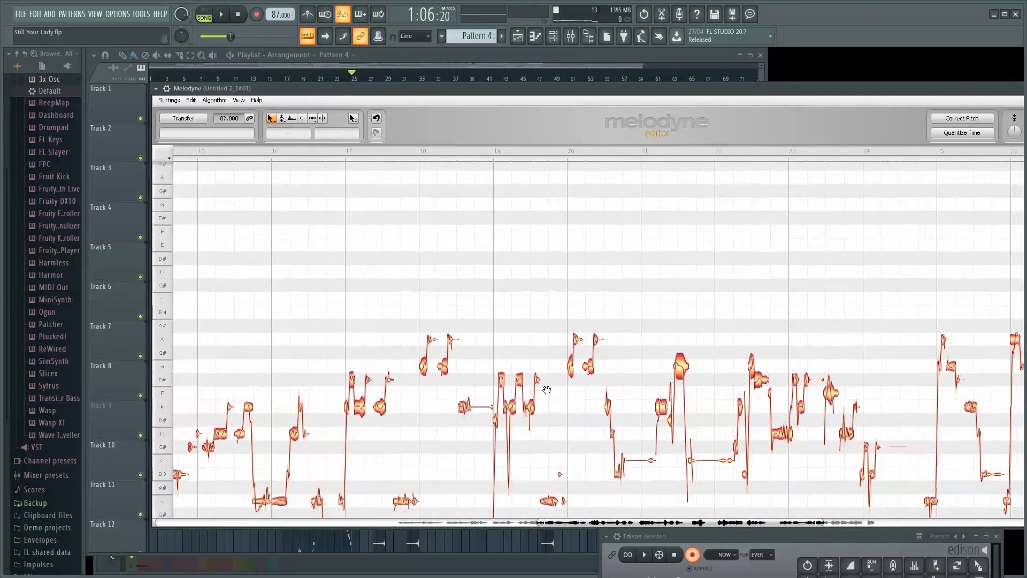
scroll(220, 308, down, 2)
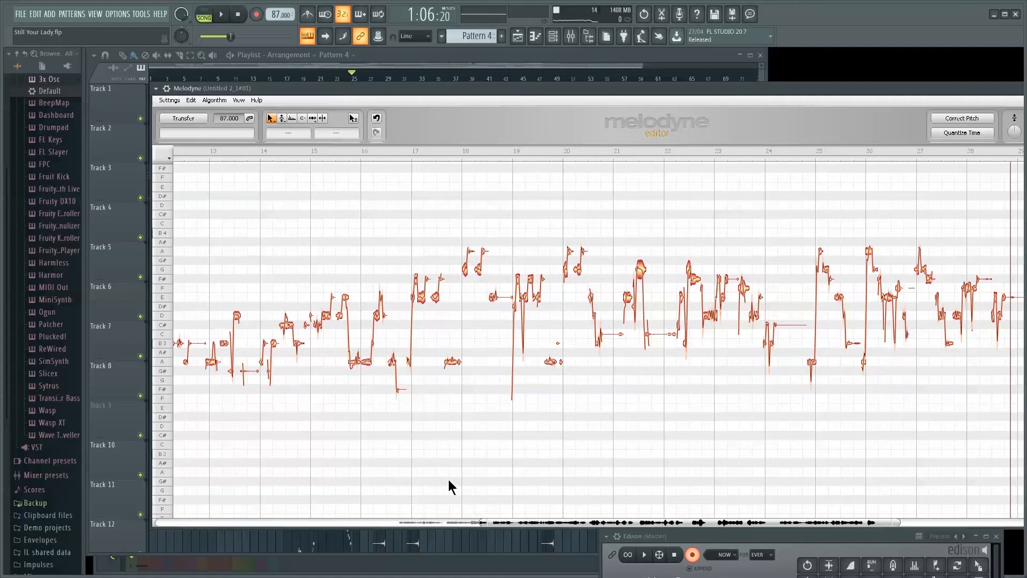
drag(497, 526, 328, 511)
scroll(346, 372, up, 8)
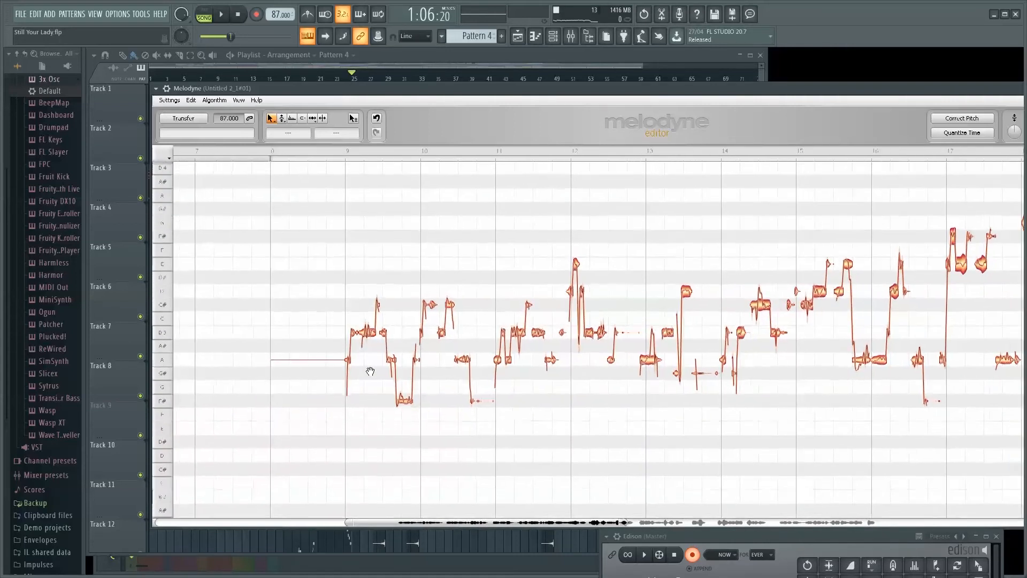
scroll(371, 372, up, 2)
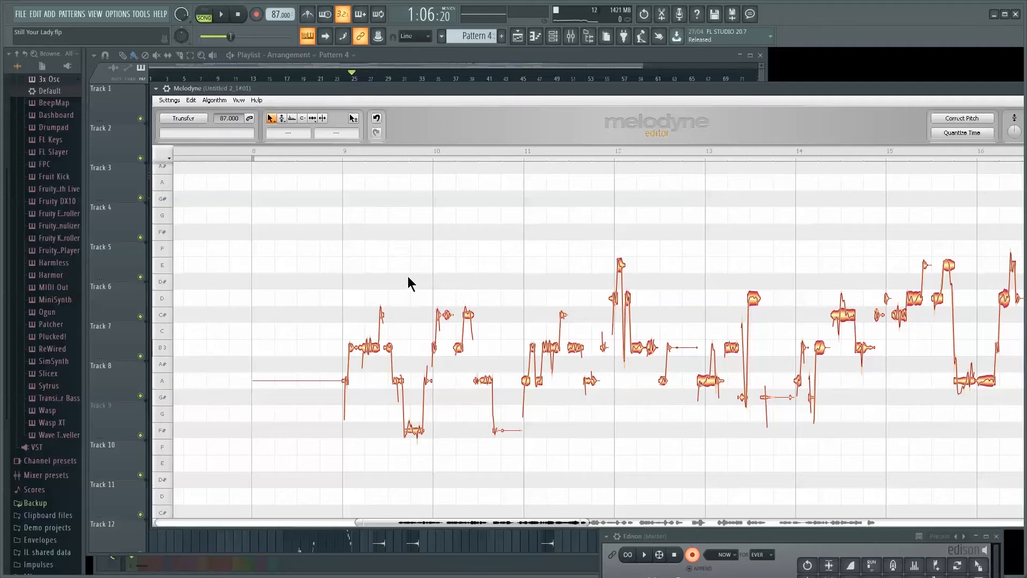
scroll(372, 381, up, 4)
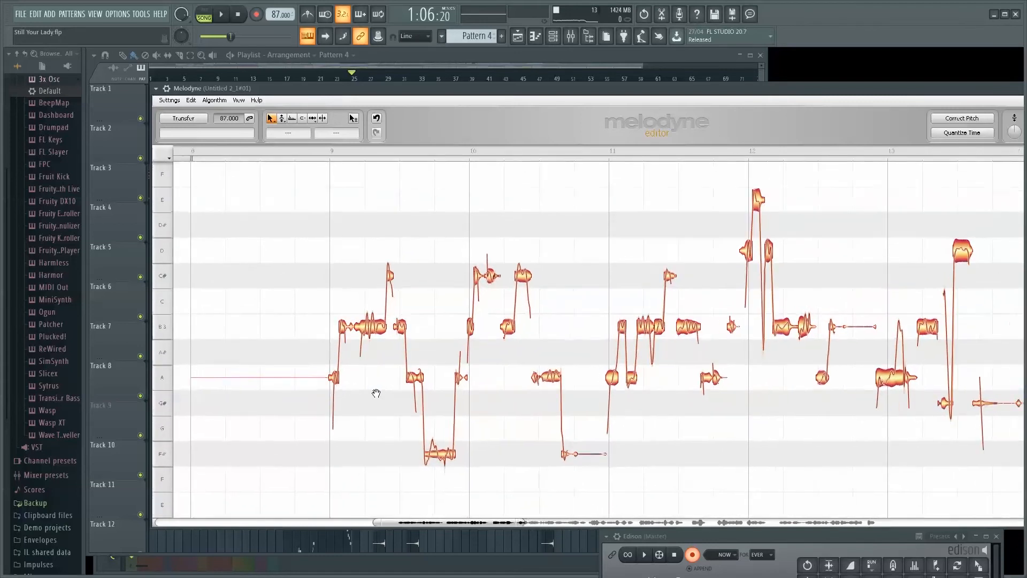
scroll(376, 393, up, 4)
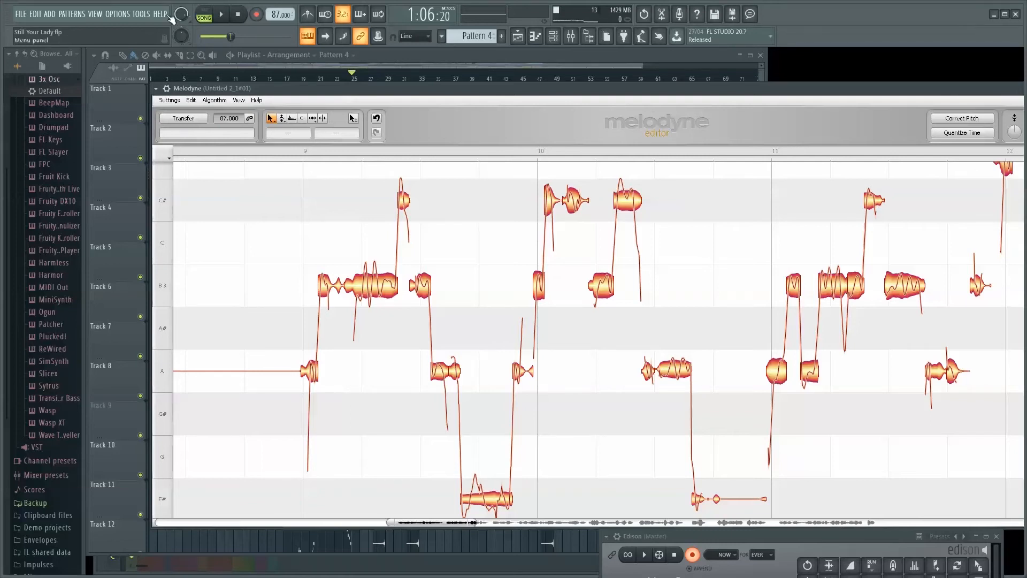
- Move the song position to bar 9 in the playlist and bring the Melodyne window back to the front
drag(248, 85, 246, 110)
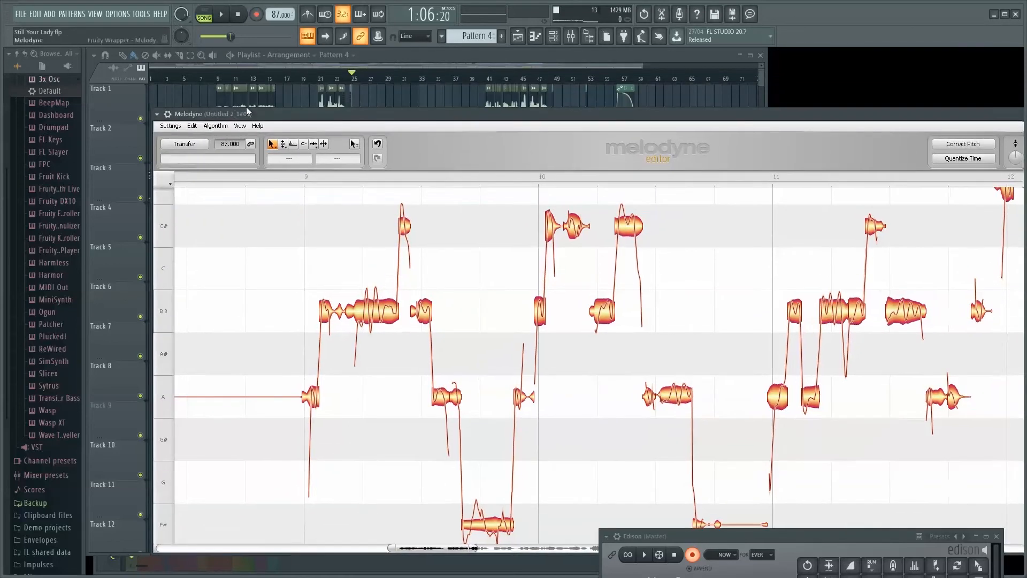
click(225, 81)
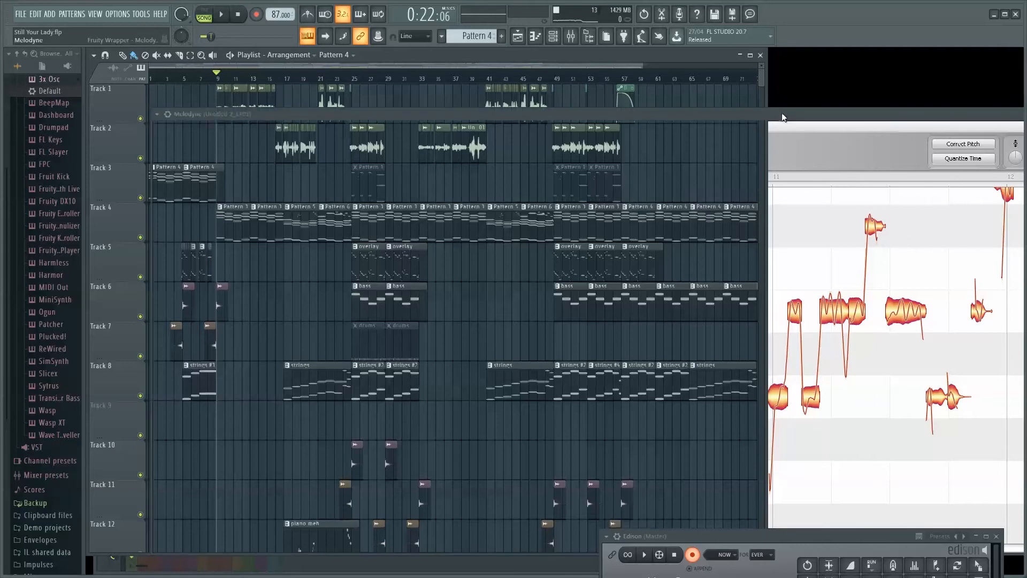
click(782, 112)
drag(559, 114, 547, 98)
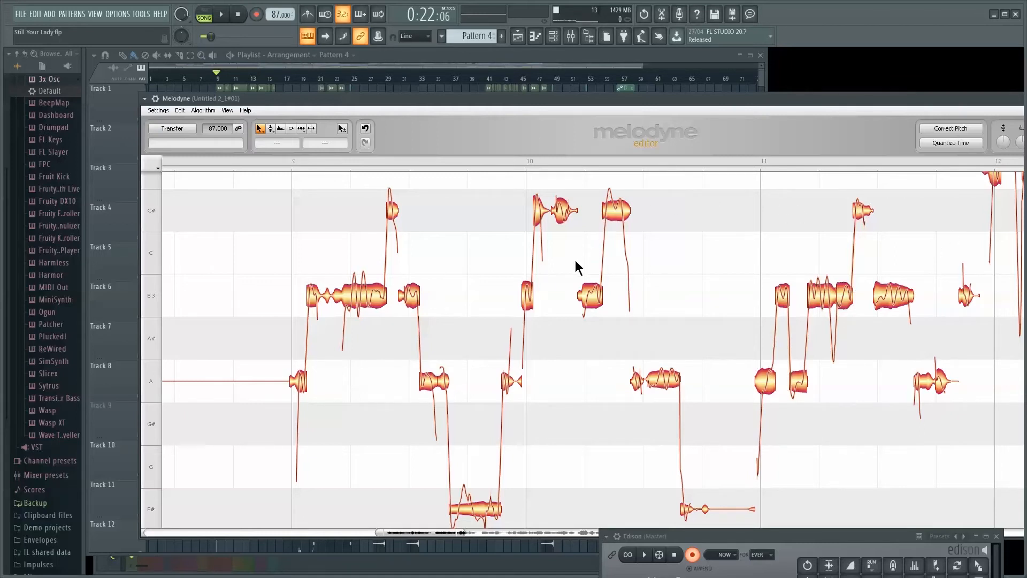
- Show the mixer and view the vocal track's recording in Edison, closing Edison again
key(F9)
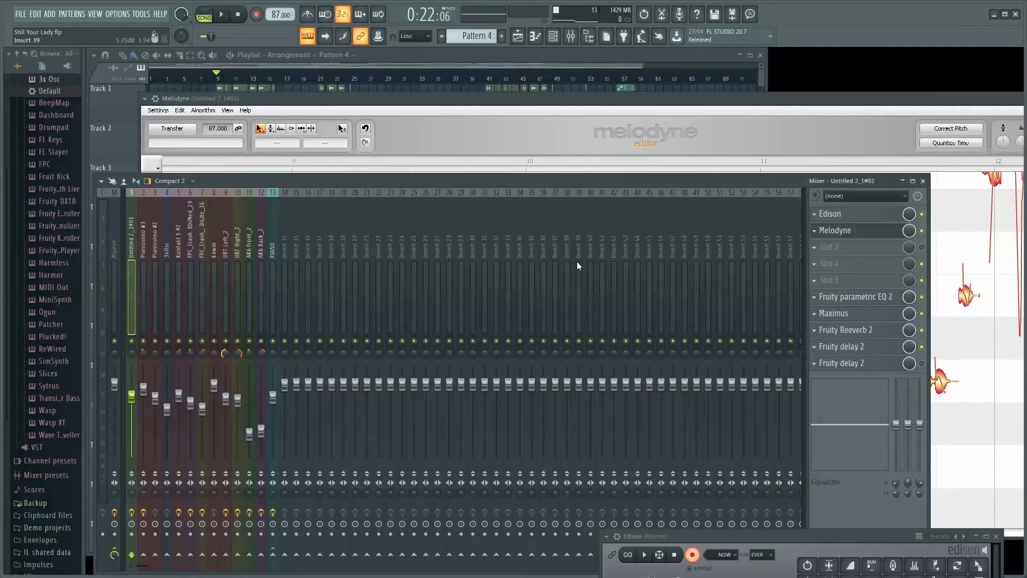
click(859, 224)
click(859, 224)
click(859, 224)
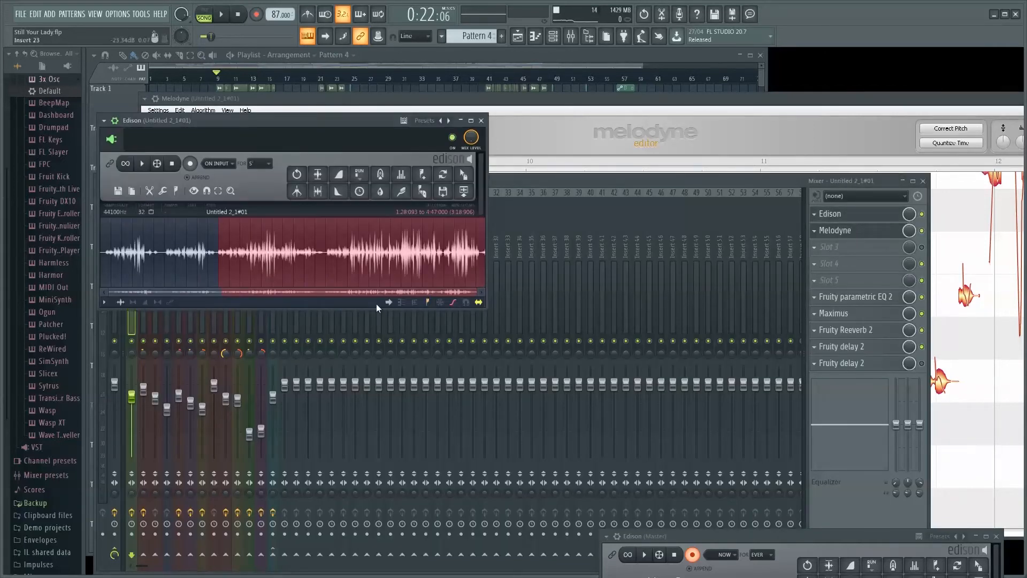
click(823, 223)
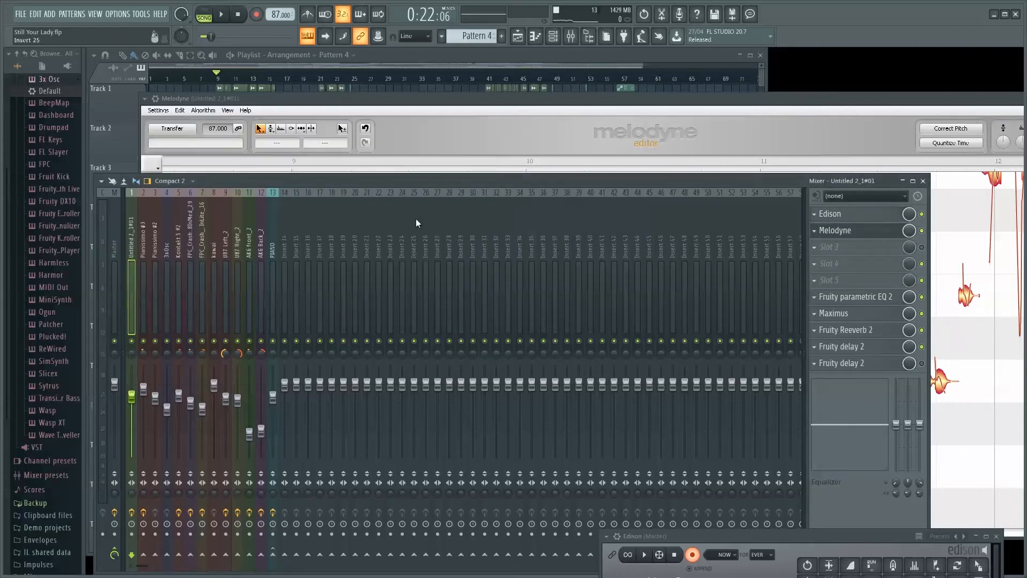
- Play the song from bar 9 with the vocal track's Fruity parametric EQ 2 open, and stop playback
key(space)
click(851, 298)
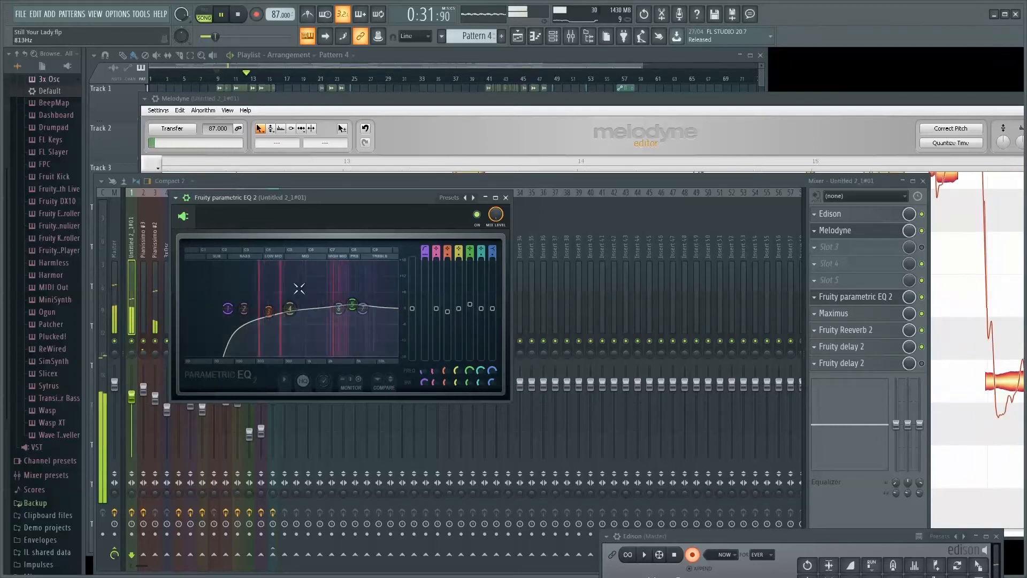
key(space)
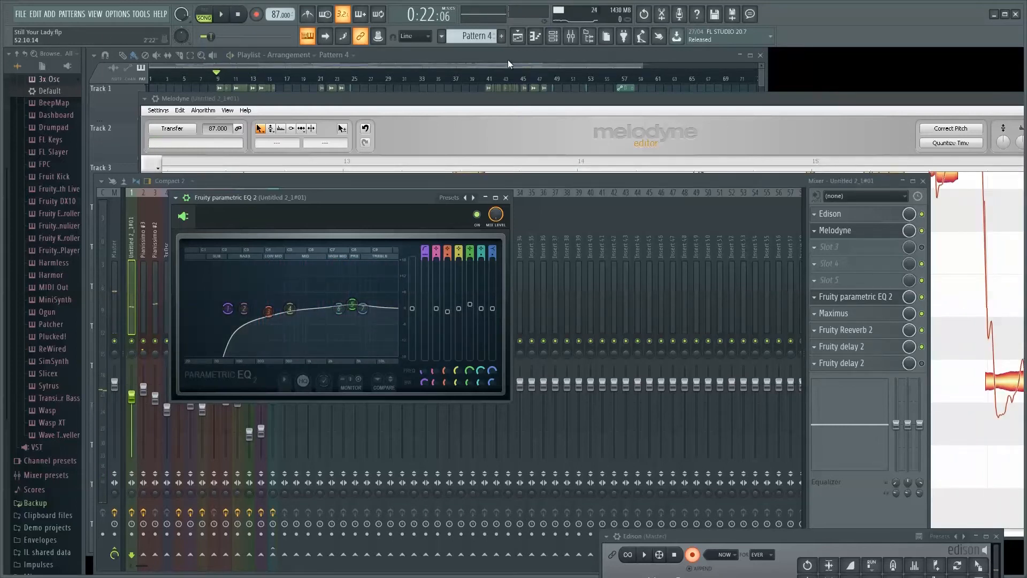
- Return to the Melodyne editor and switch to the Formant tool at the B3 note in bar 13
click(442, 107)
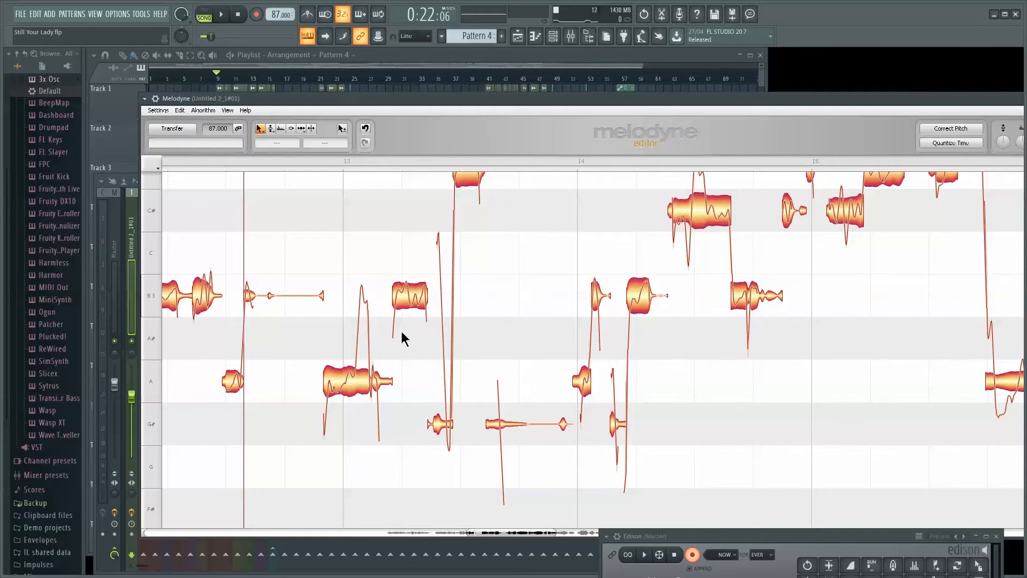
scroll(407, 320, up, 6)
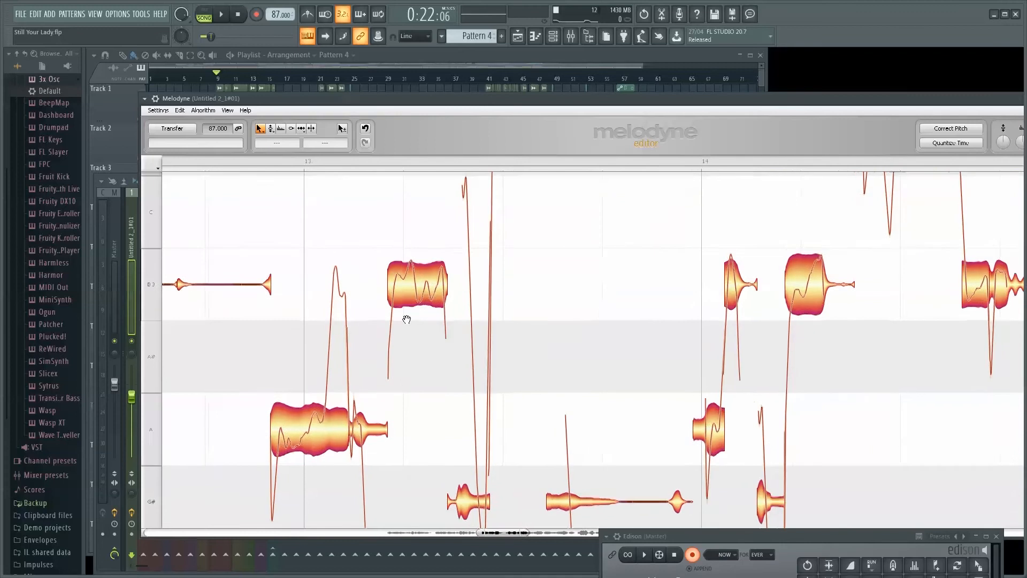
scroll(407, 319, up, 3)
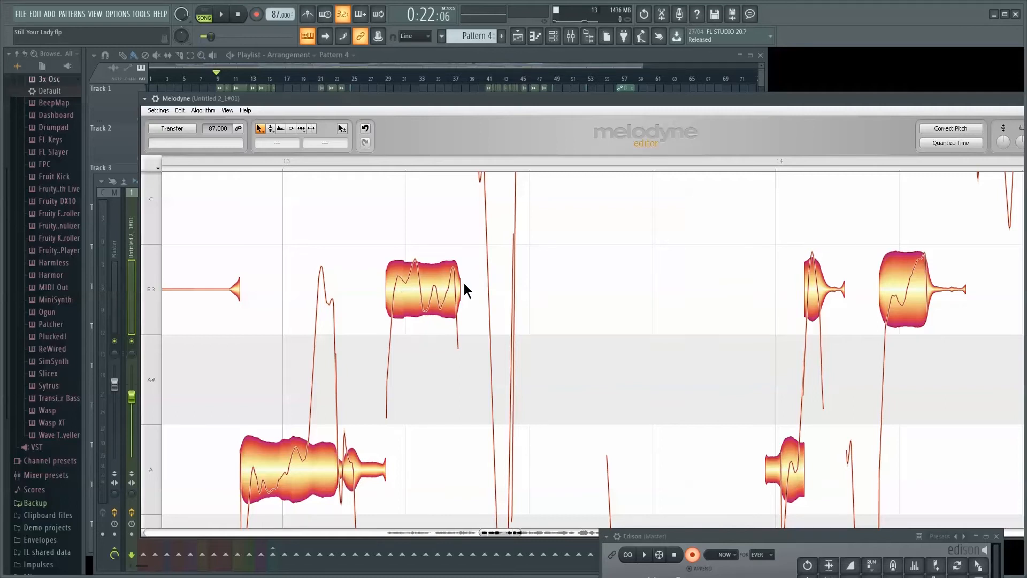
right_click(429, 305)
mouse_move(480, 369)
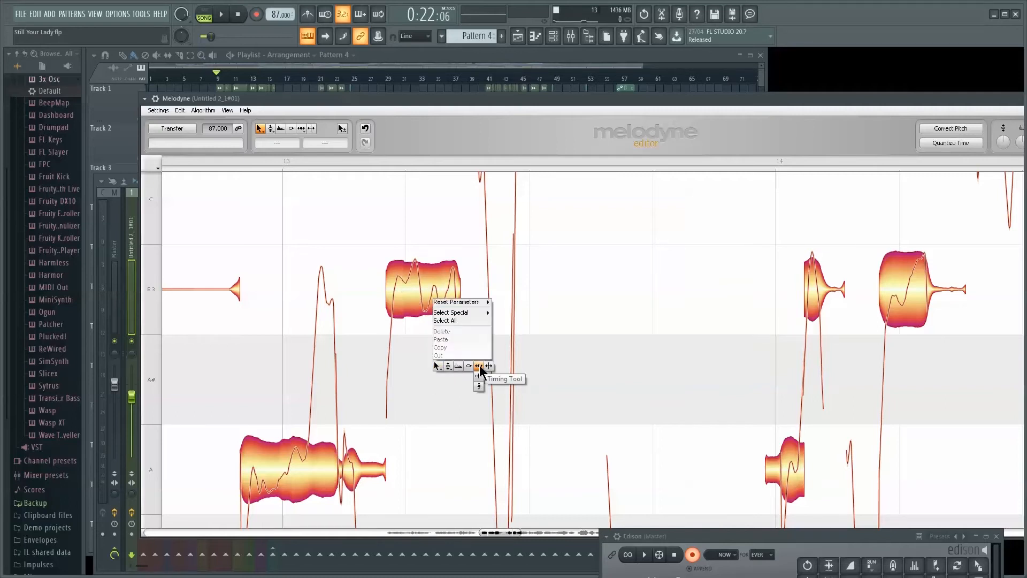
click(458, 367)
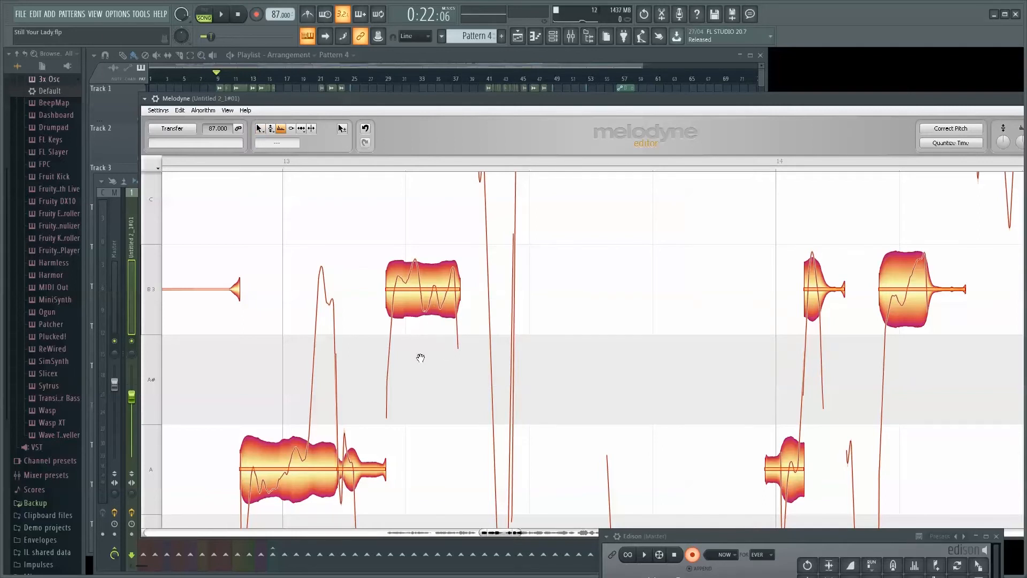
- Examine the formant bars on the vocal notes, from bar 13 back to the opening phrase in bar 9
scroll(421, 358, down, 6)
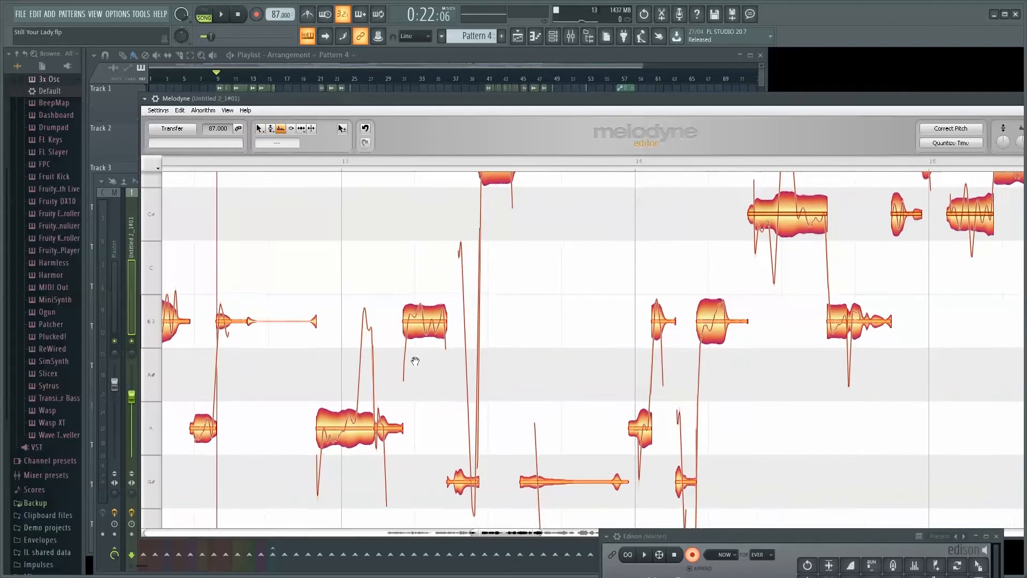
scroll(415, 361, down, 2)
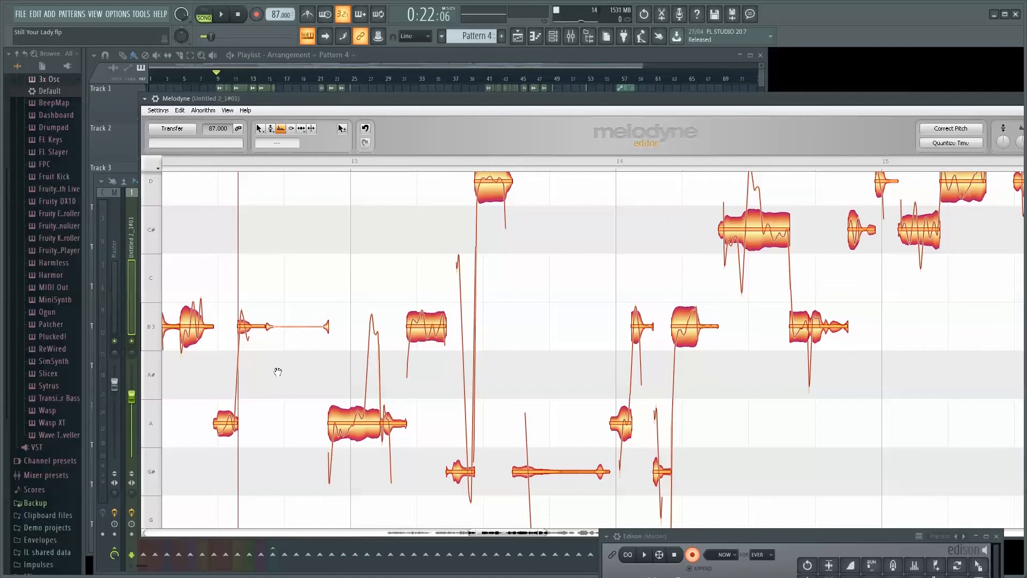
scroll(278, 372, down, 6)
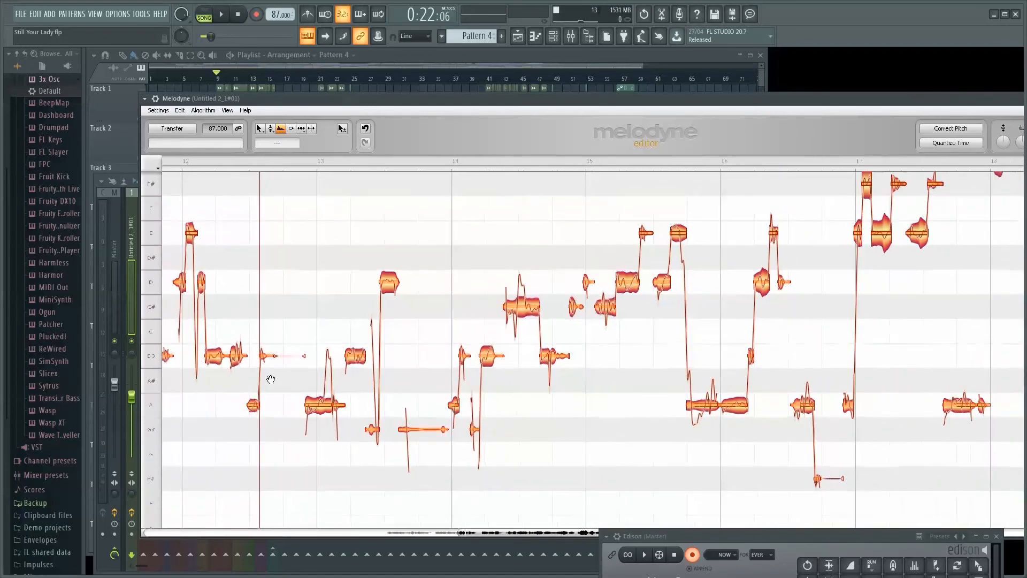
scroll(271, 379, down, 5)
scroll(225, 393, up, 2)
drag(503, 536, 396, 530)
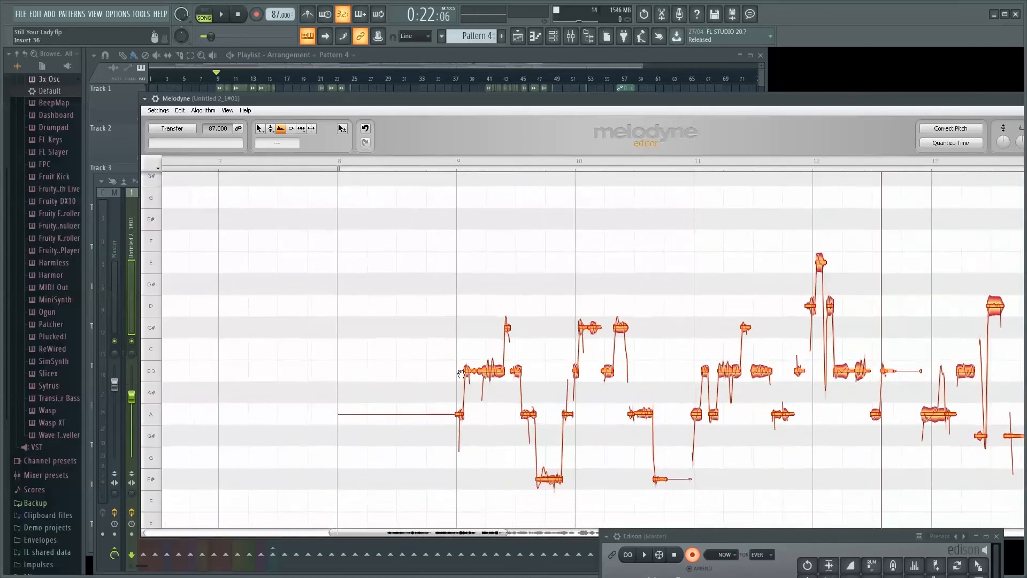
scroll(510, 391, up, 6)
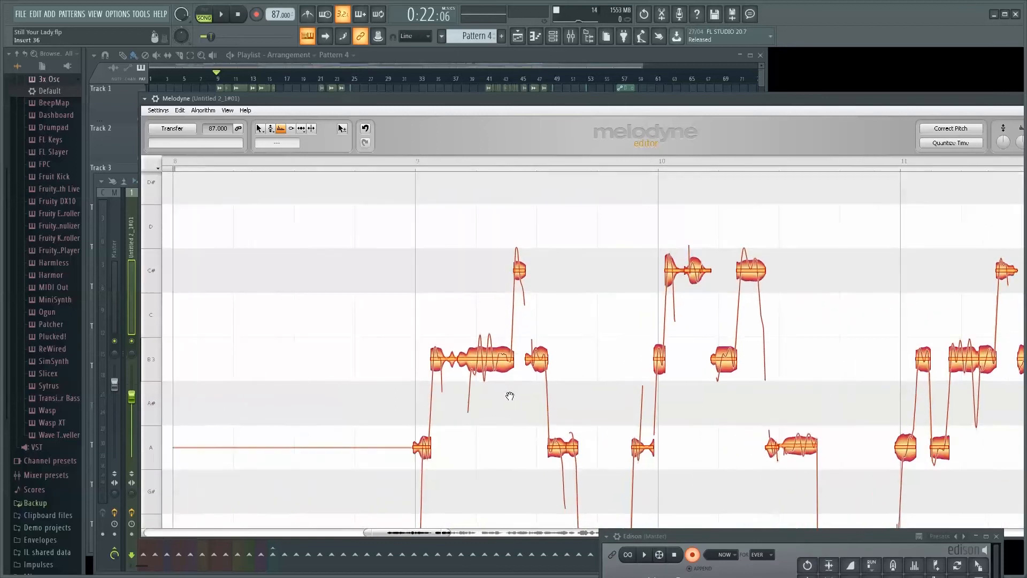
scroll(510, 396, up, 5)
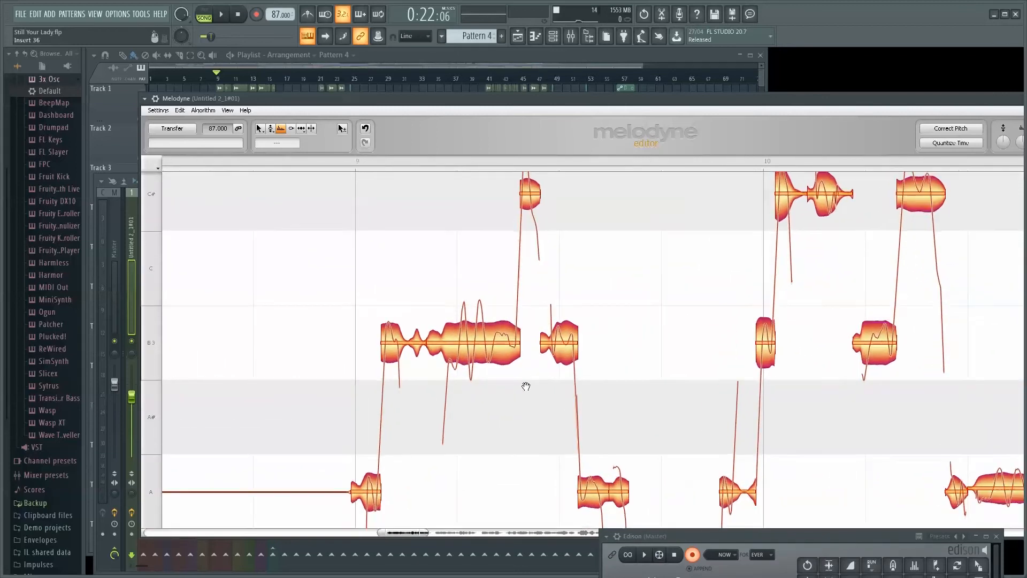
scroll(526, 387, up, 1)
scroll(702, 308, down, 2)
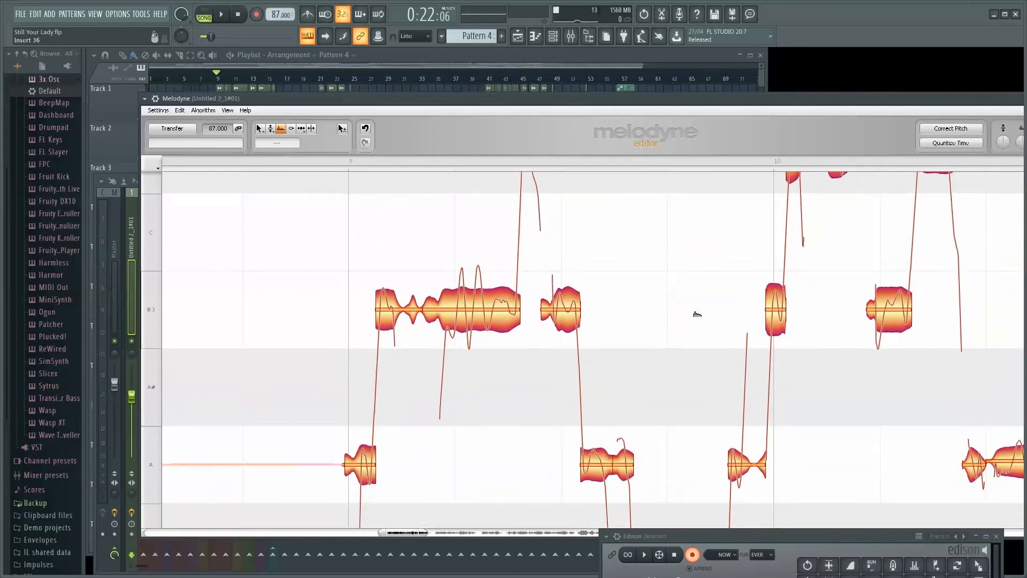
- Set the formant shift of the long A note in the second half of bar 10 to -3 ct
scroll(698, 315, down, 3)
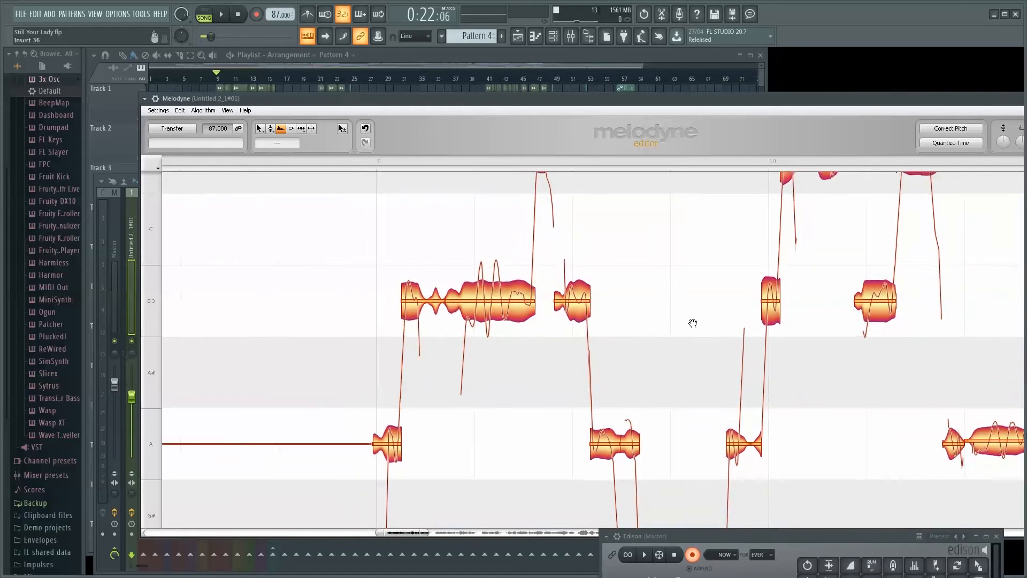
scroll(991, 432, up, 4)
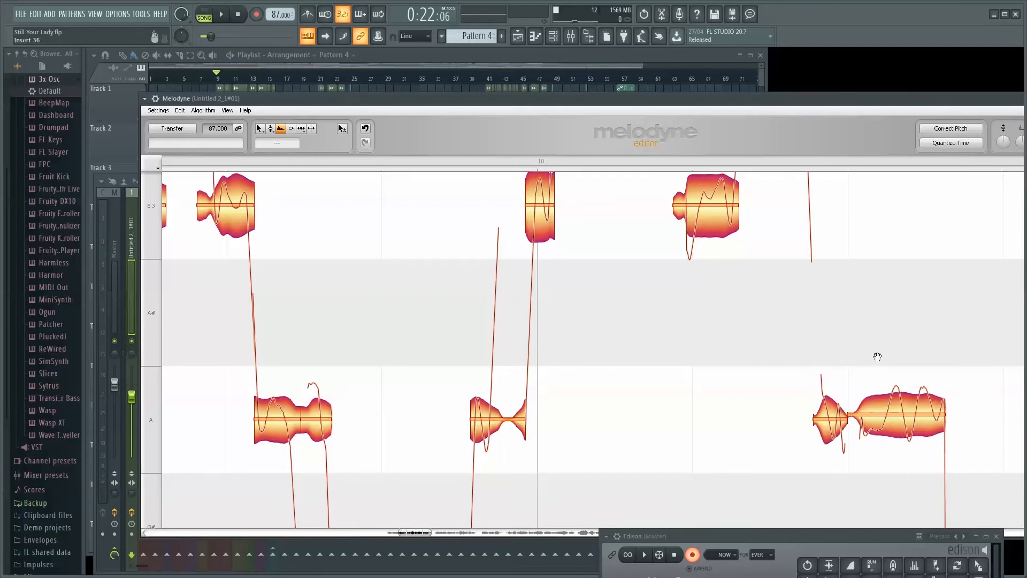
scroll(878, 357, down, 3)
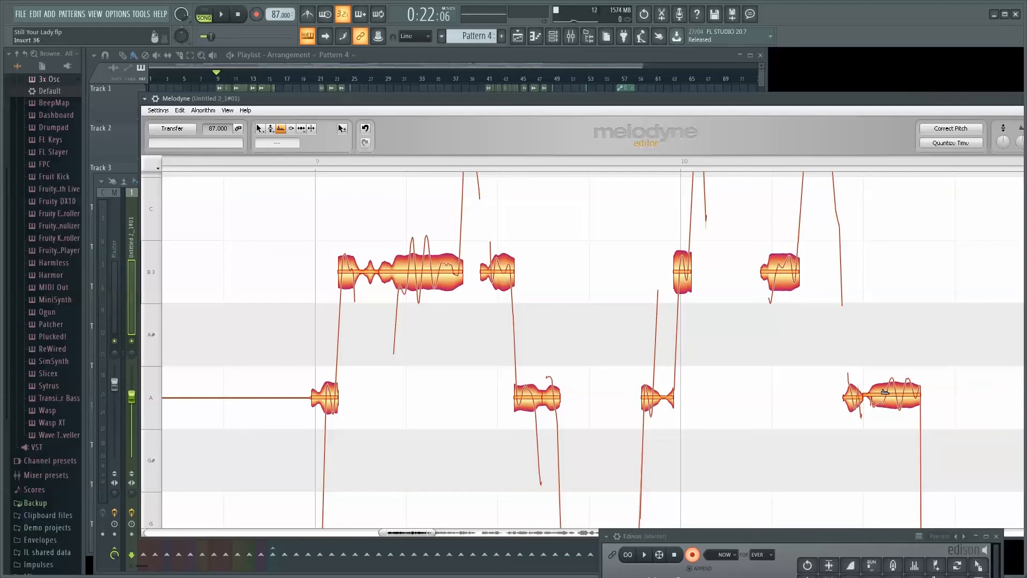
click(885, 392)
mouse_move(886, 393)
mouse_down()
mouse_move(891, 351)
mouse_move(893, 442)
mouse_move(896, 364)
mouse_move(898, 401)
mouse_move(902, 391)
mouse_up()
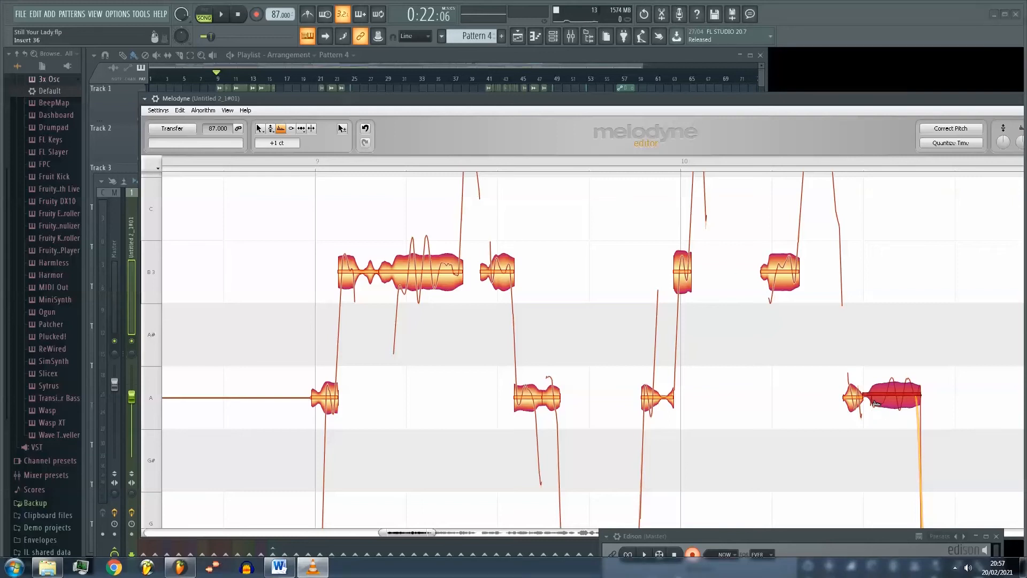
- Examine the formants of the vocal notes from bar 9 through to the last phrase around bar 28
right_click(597, 341)
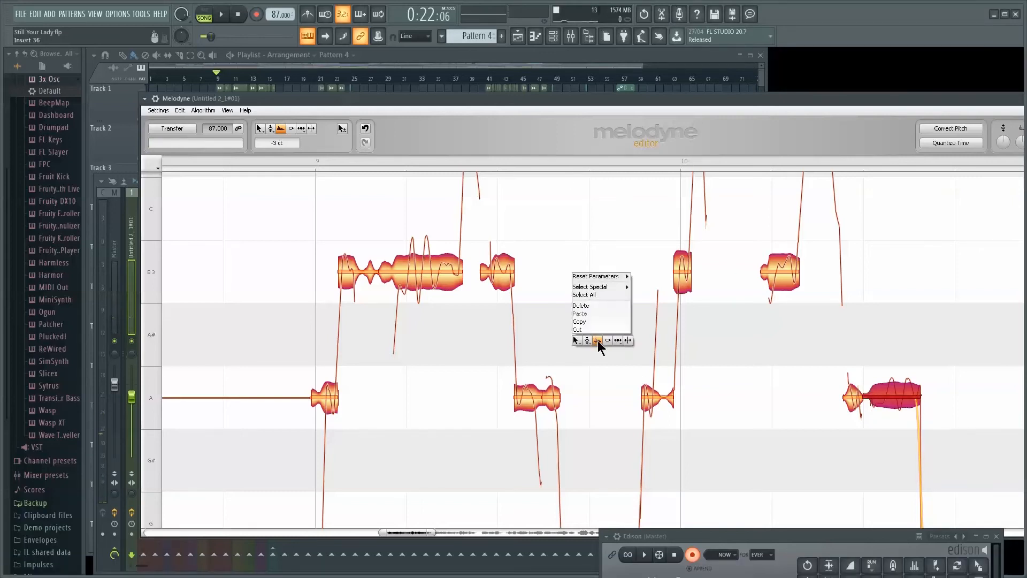
click(579, 340)
scroll(608, 345, down, 3)
scroll(607, 345, down, 5)
right_click(856, 337)
click(871, 336)
scroll(863, 335, up, 4)
drag(450, 533, 659, 559)
scroll(652, 415, up, 2)
scroll(636, 442, down, 4)
scroll(640, 416, up, 3)
scroll(635, 418, down, 6)
scroll(645, 445, up, 7)
scroll(640, 452, down, 5)
drag(659, 533, 830, 530)
scroll(722, 417, up, 6)
scroll(729, 382, down, 1)
scroll(728, 381, down, 2)
scroll(771, 375, down, 5)
scroll(755, 435, up, 6)
scroll(752, 439, down, 9)
scroll(760, 439, up, 5)
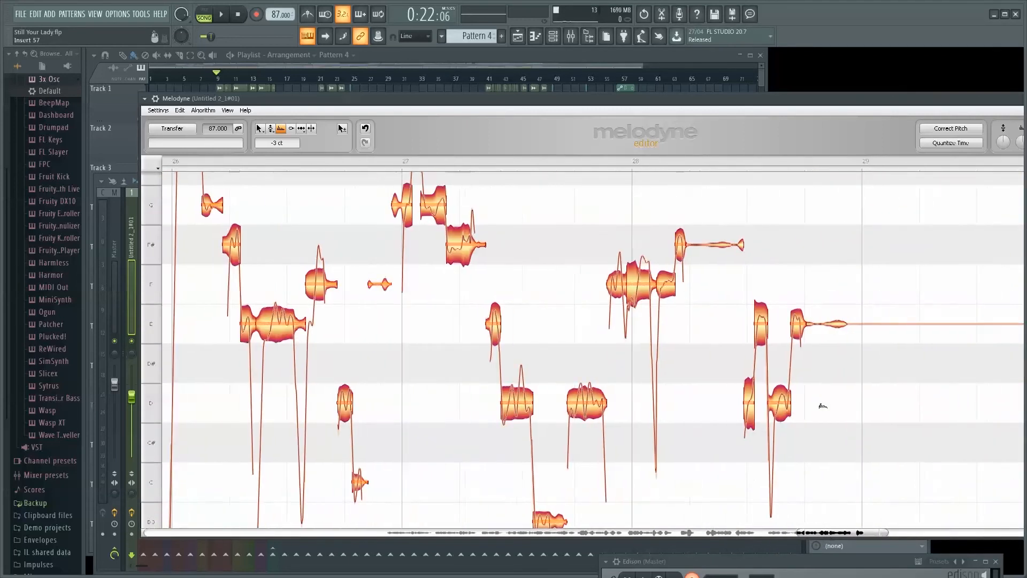
scroll(802, 428, down, 5)
scroll(767, 468, up, 5)
- Return to the vocal's opening phrase in bar 9 and activate the Pitch Drift tool
key(super)
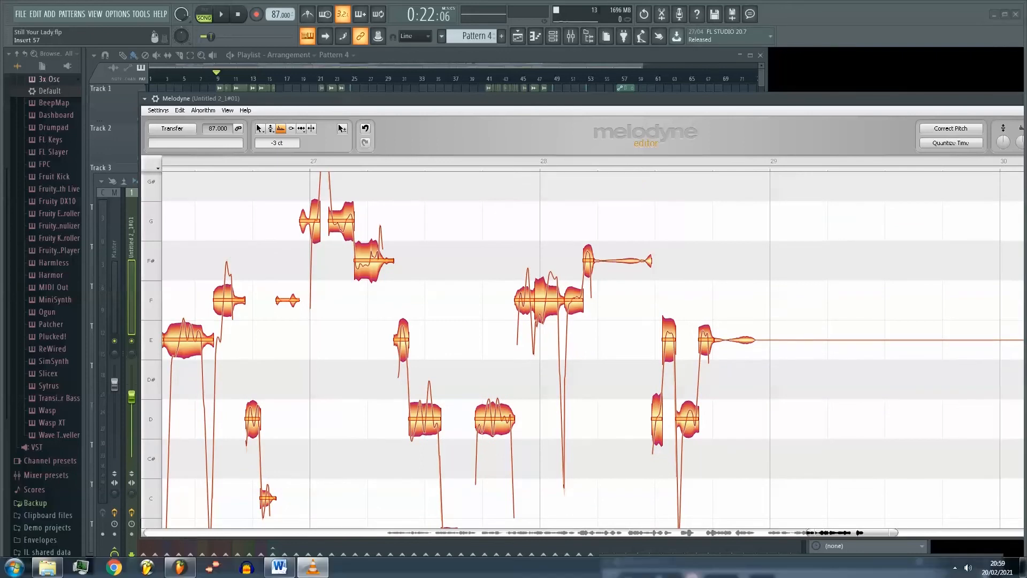
click(764, 244)
scroll(692, 298, down, 10)
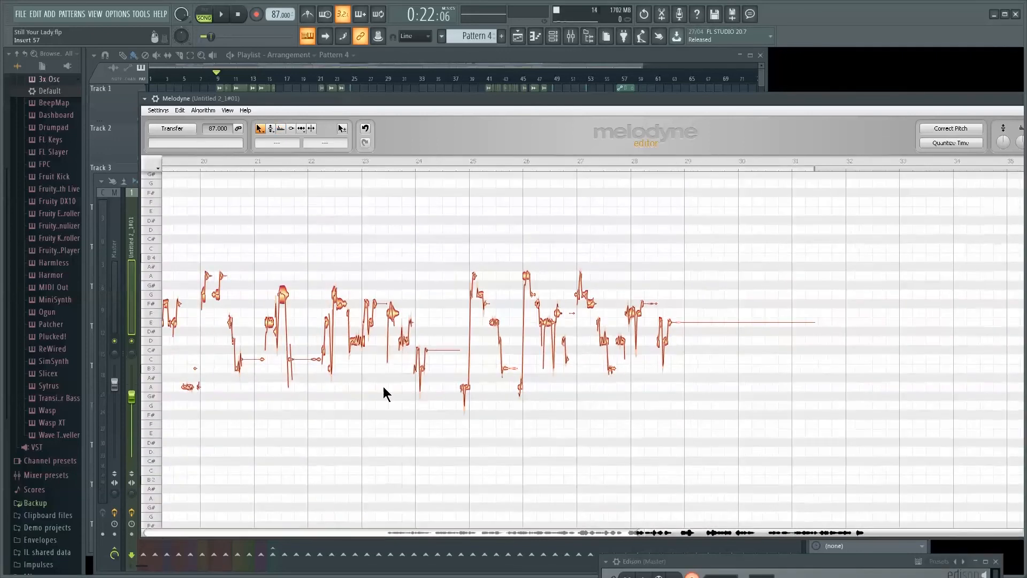
drag(742, 532, 416, 437)
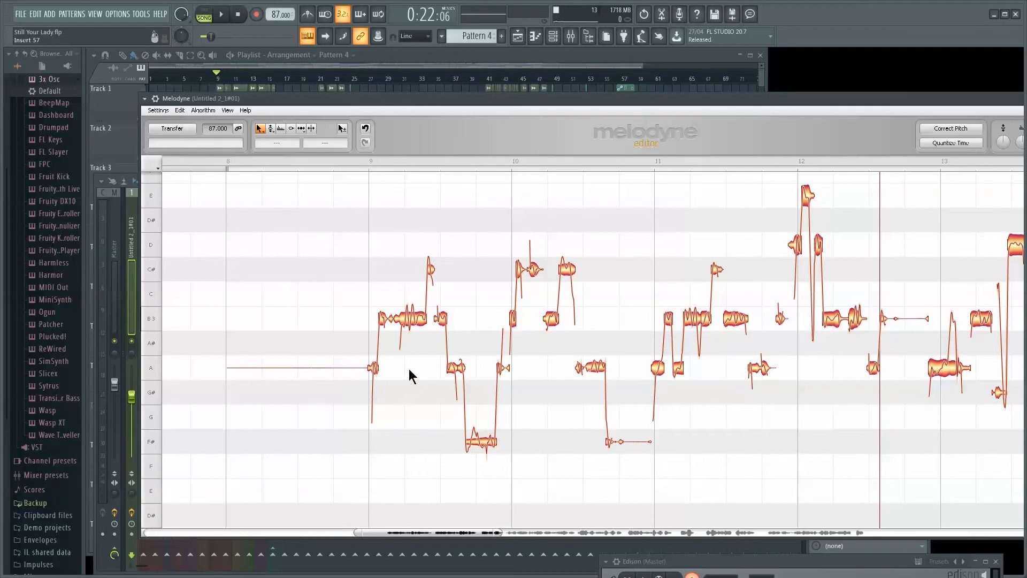
right_click(661, 257)
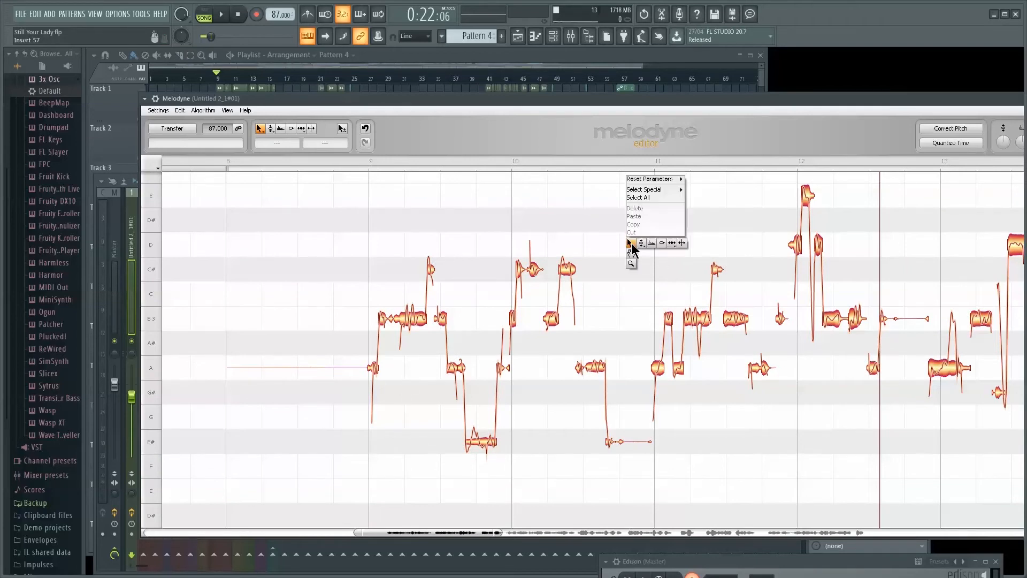
click(641, 243)
right_click(586, 220)
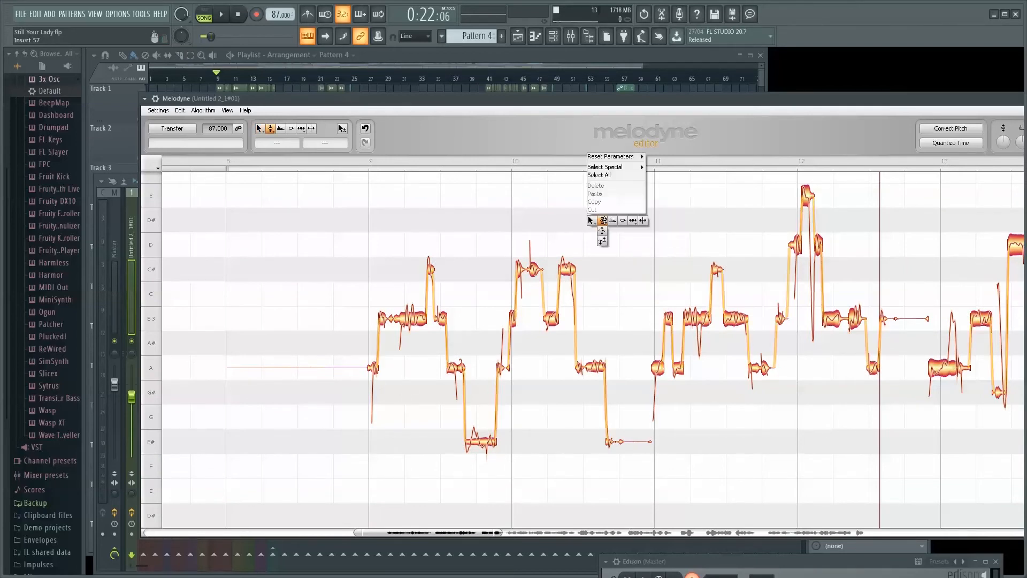
mouse_move(603, 221)
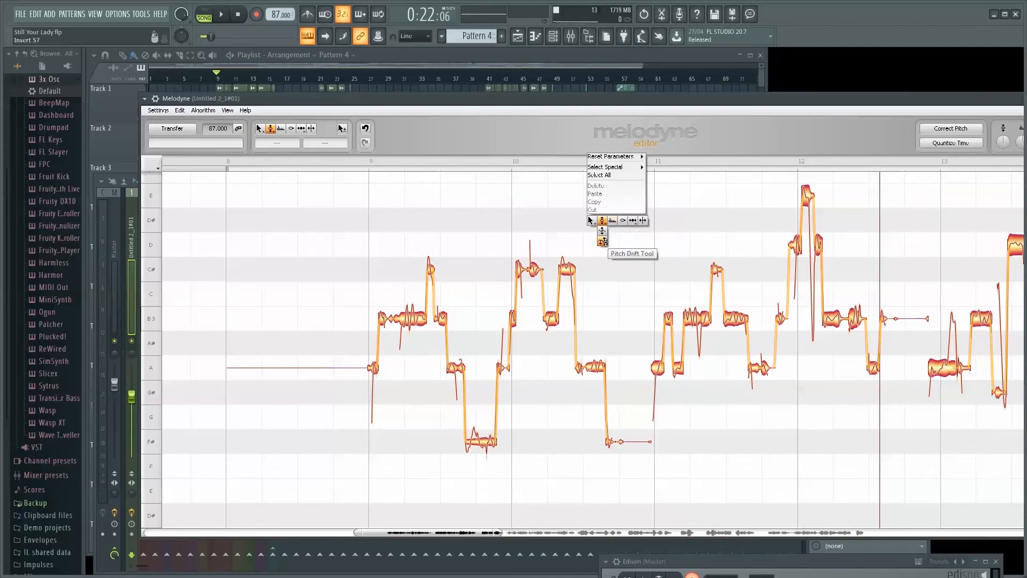
click(602, 242)
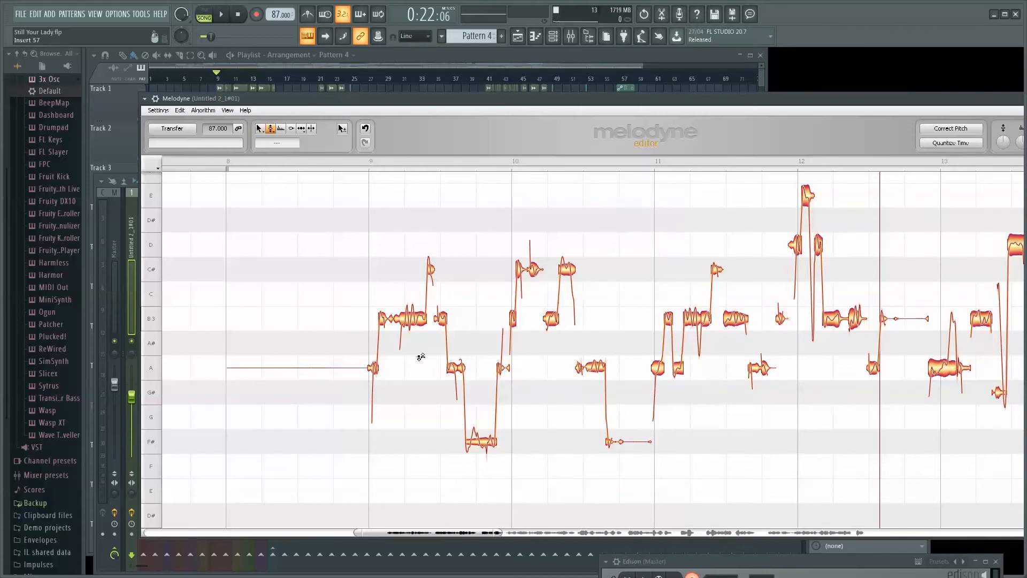
- Try pitch drifts of -270 % and 276 % on the long B3 note in bar 9, and undo the drift change
scroll(398, 348, up, 7)
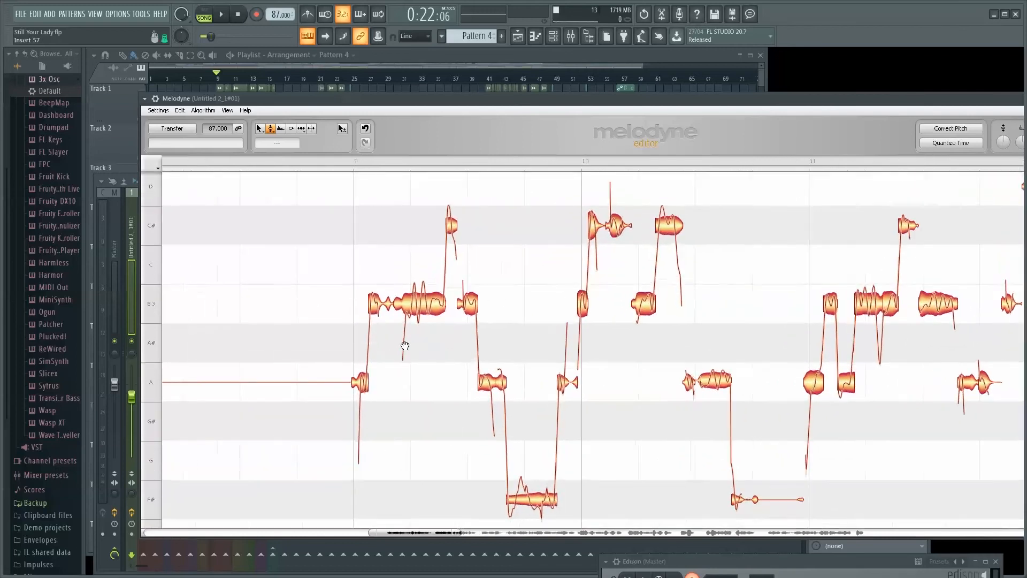
scroll(405, 346, up, 8)
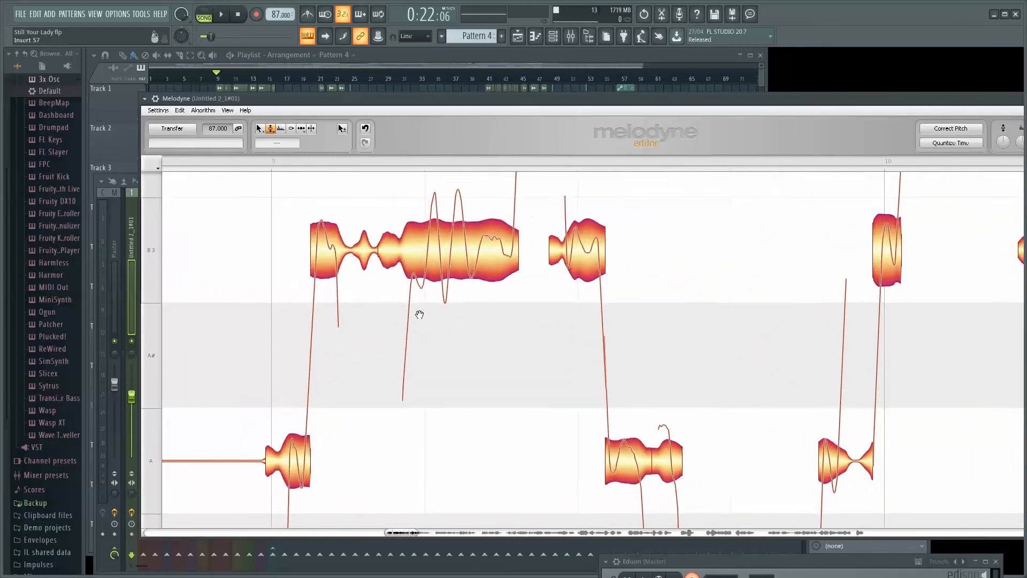
drag(450, 266, 421, 479)
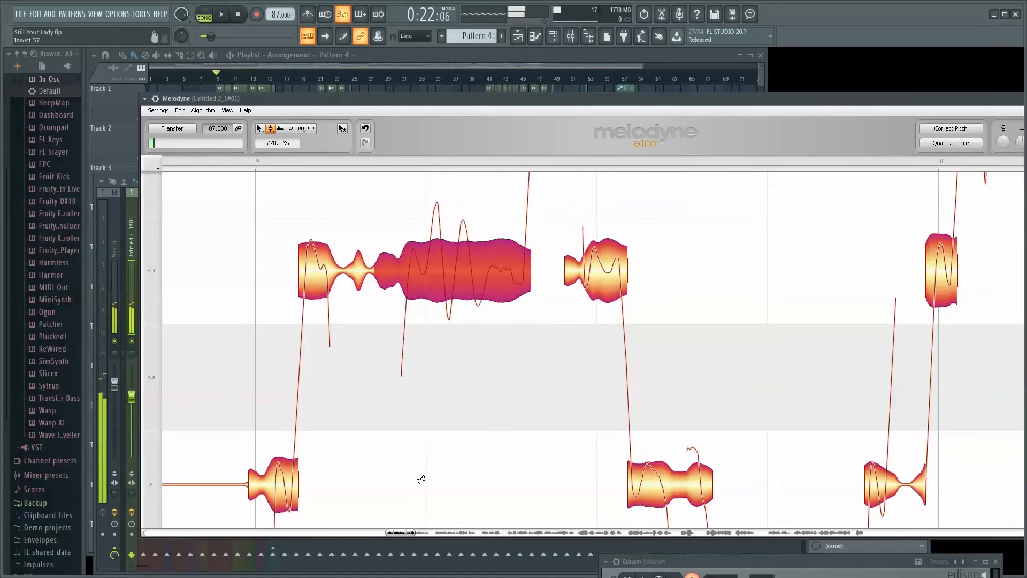
drag(465, 271, 415, 247)
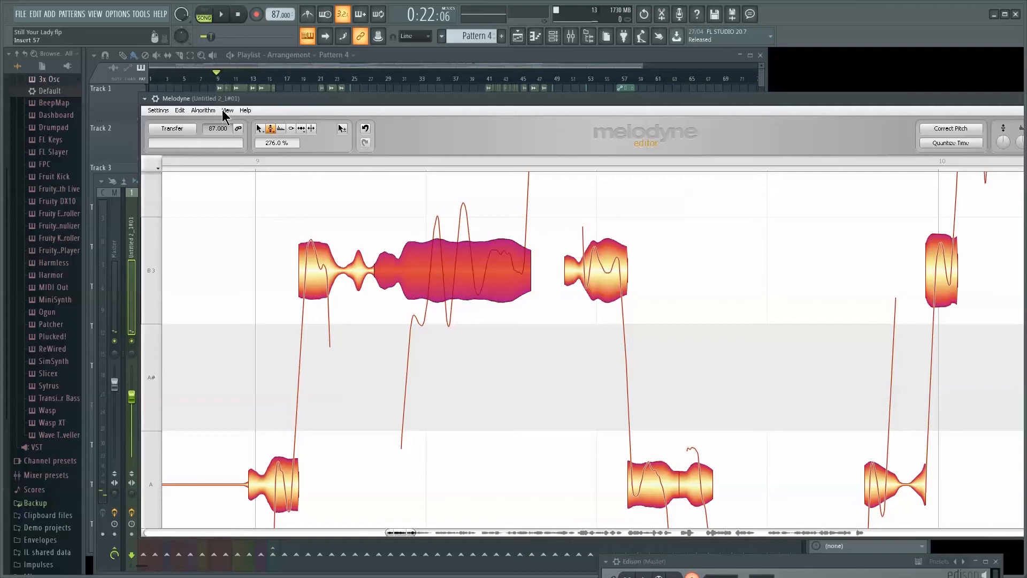
click(179, 109)
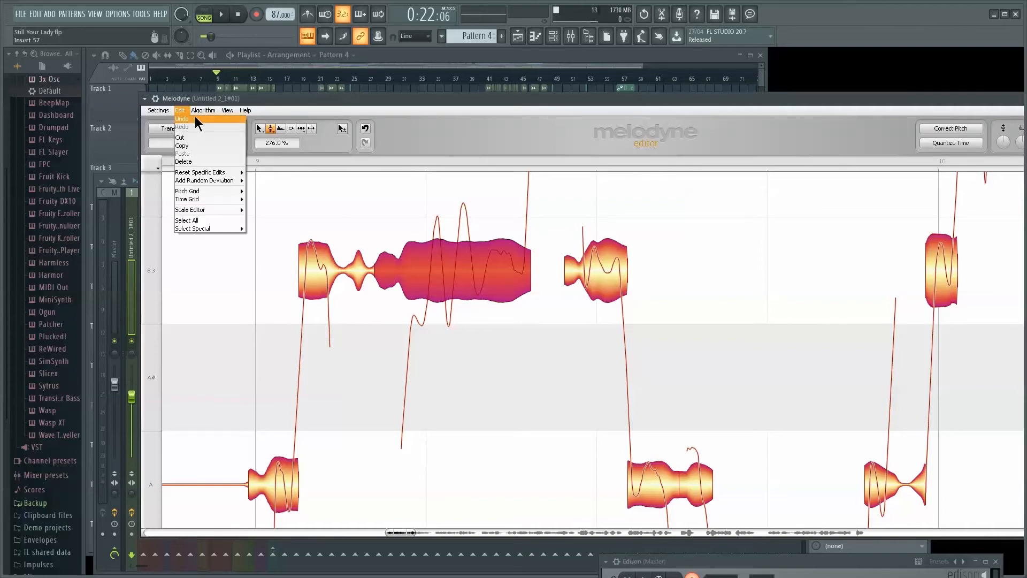
click(195, 117)
- Raise the amplitude of the long B3 note in bar 9 by 2.43 dB, and undo the change
right_click(571, 355)
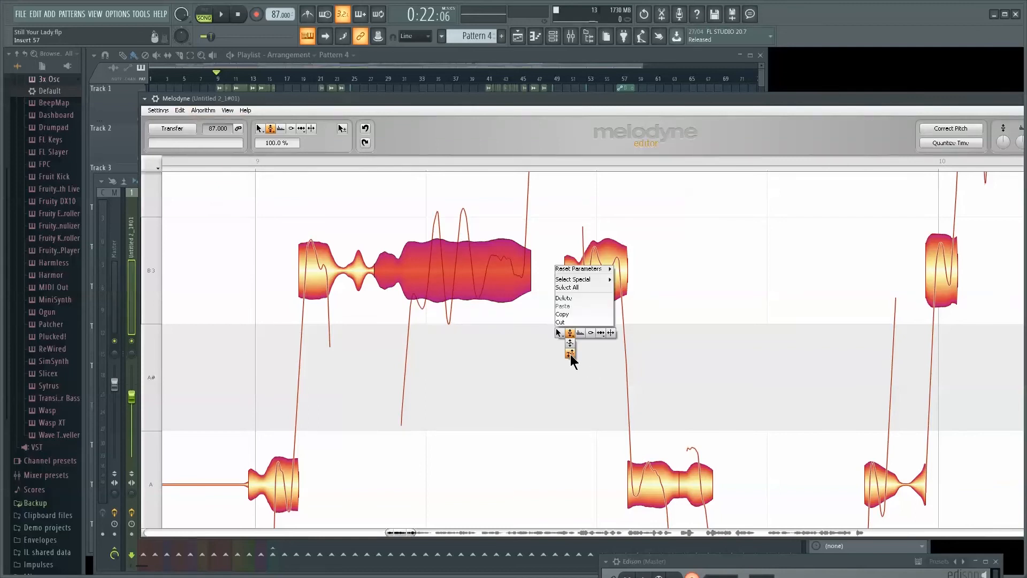
click(559, 332)
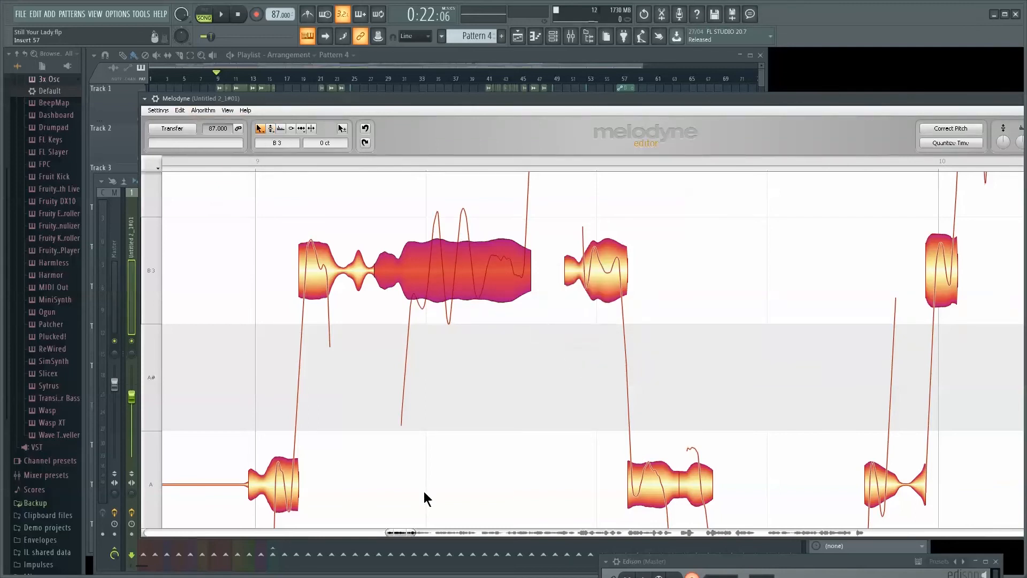
right_click(457, 351)
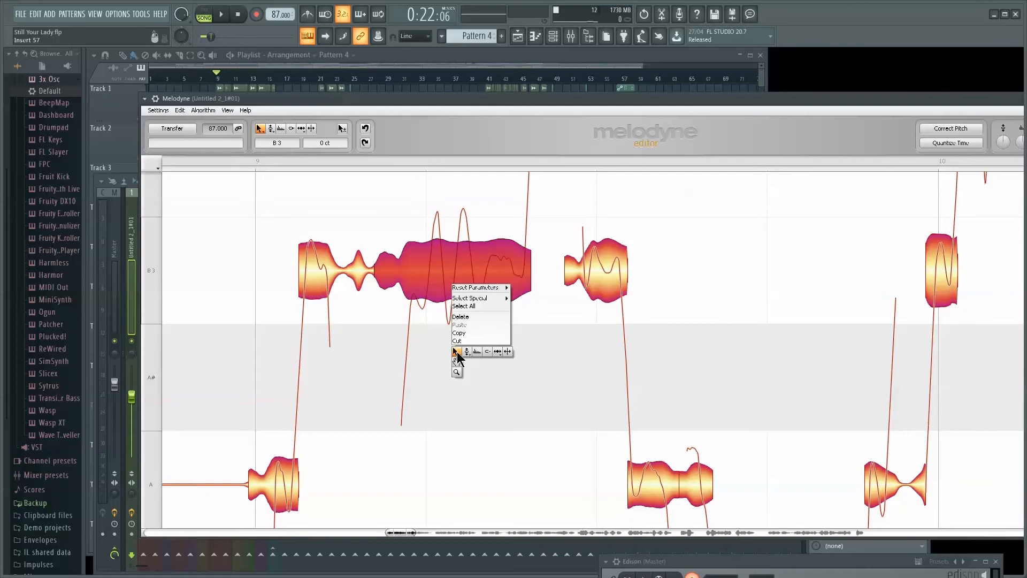
click(485, 352)
drag(459, 289, 459, 240)
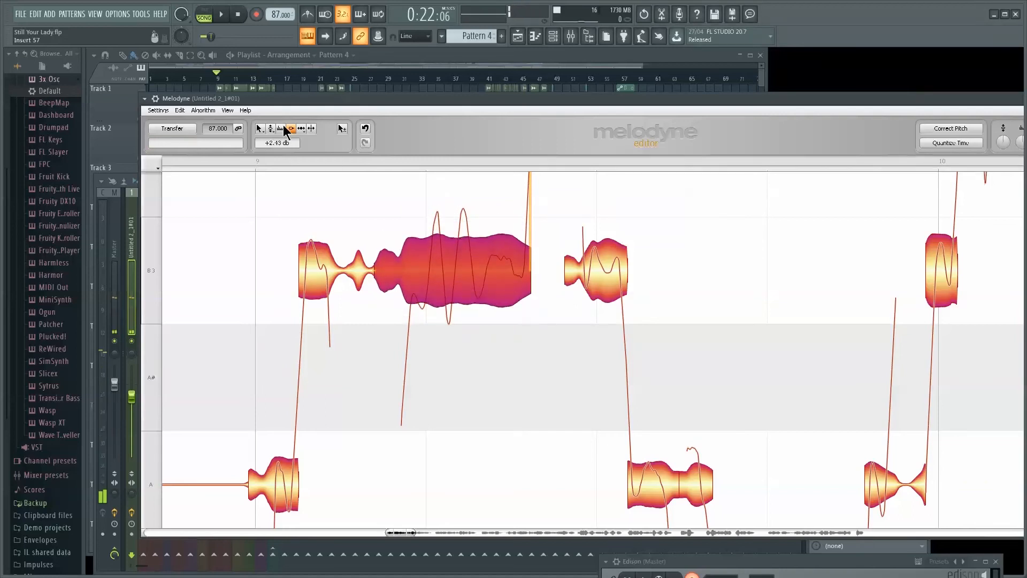
click(179, 111)
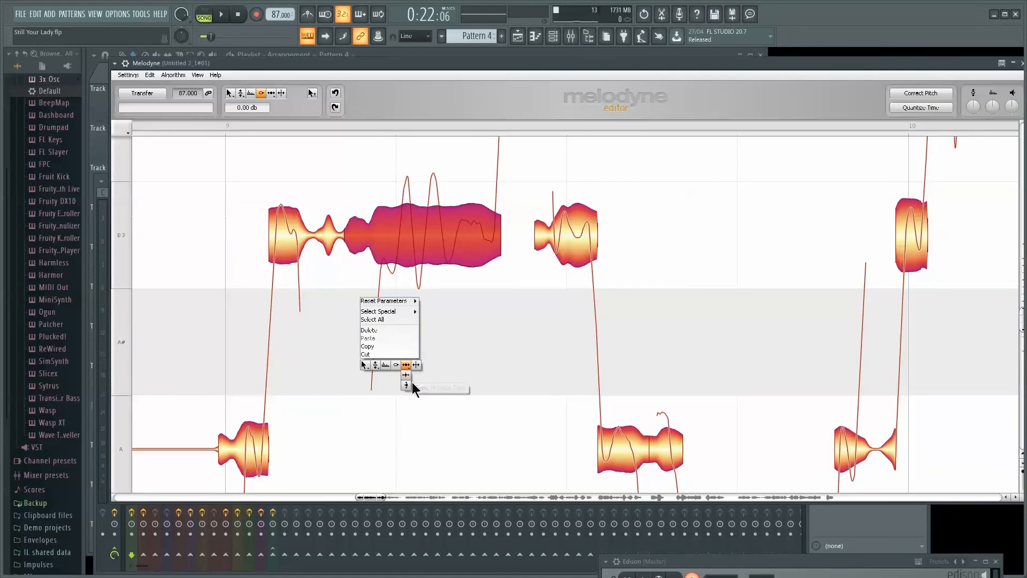
- Set the long B3 note's attack speed to -1.0 %, split the note near its middle, and return to the Main tool
click(407, 385)
mouse_move(343, 234)
mouse_down()
mouse_move(341, 293)
mouse_move(339, 225)
mouse_move(350, 216)
mouse_move(351, 285)
mouse_move(347, 227)
mouse_move(352, 234)
mouse_up()
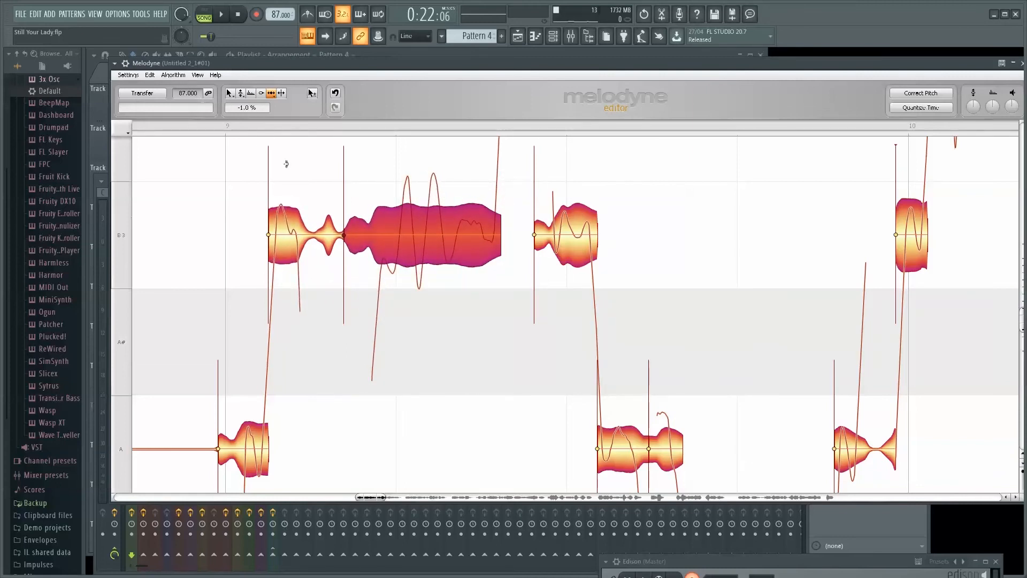
right_click(390, 227)
click(448, 297)
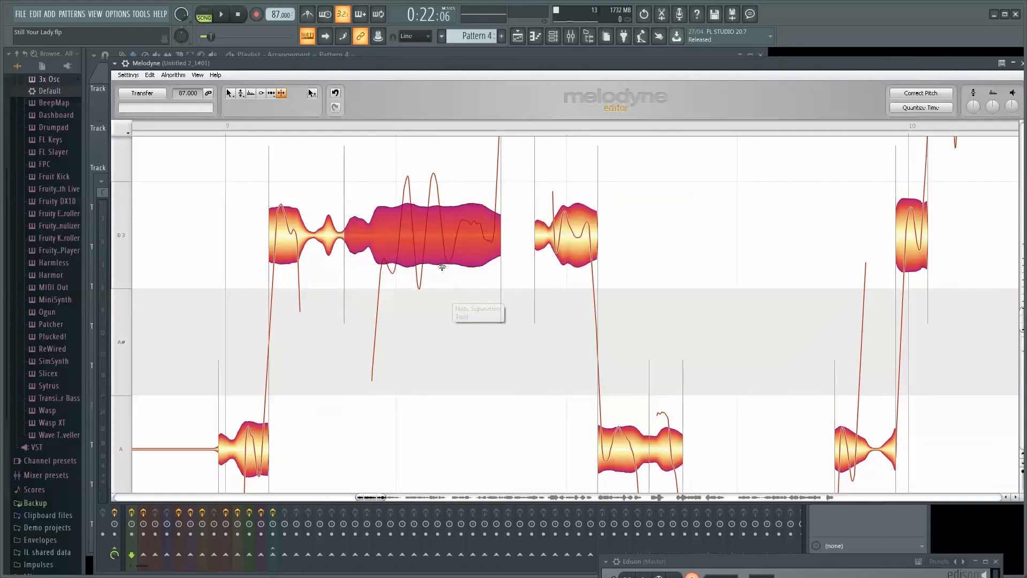
click(427, 221)
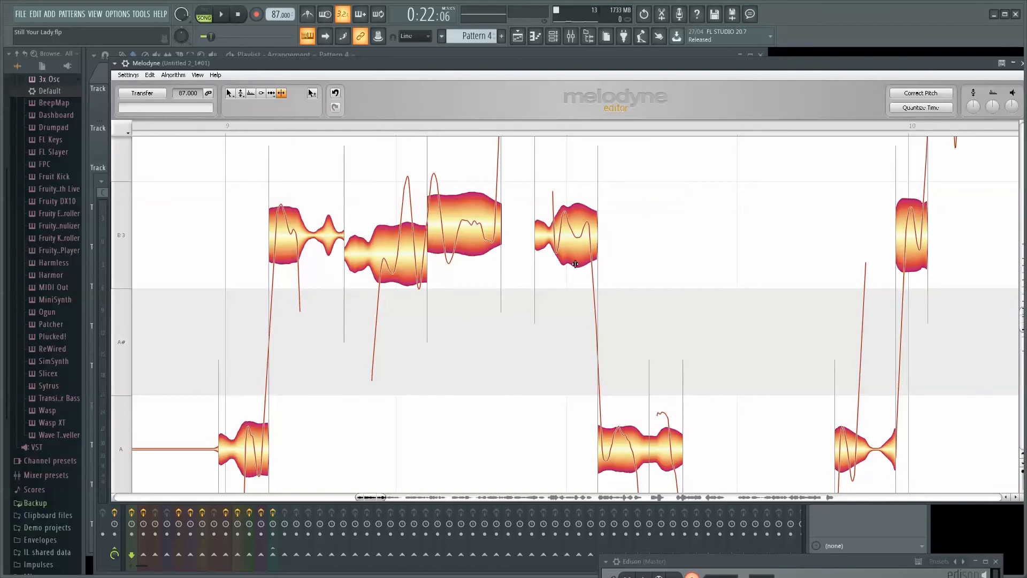
right_click(472, 293)
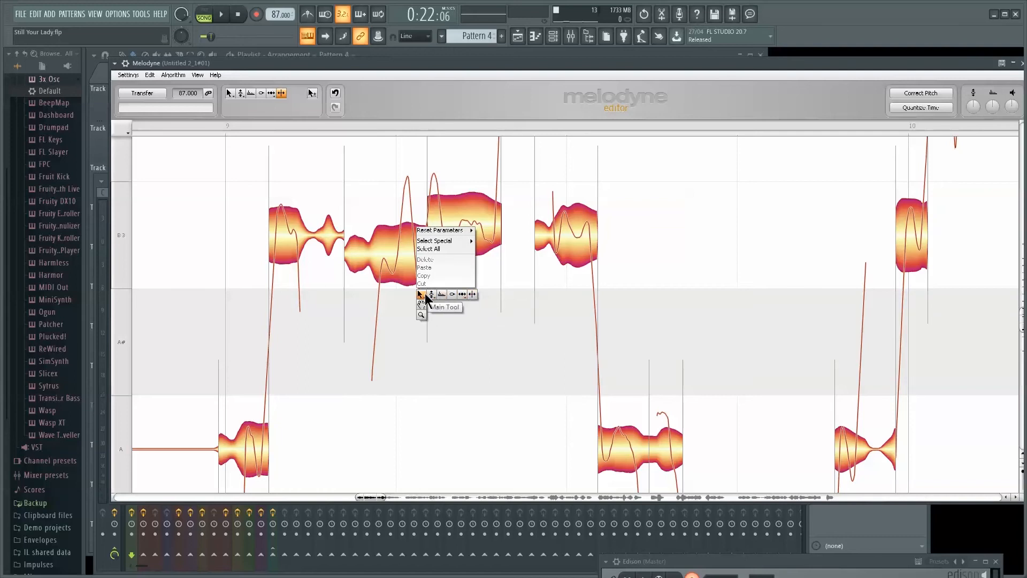
click(426, 296)
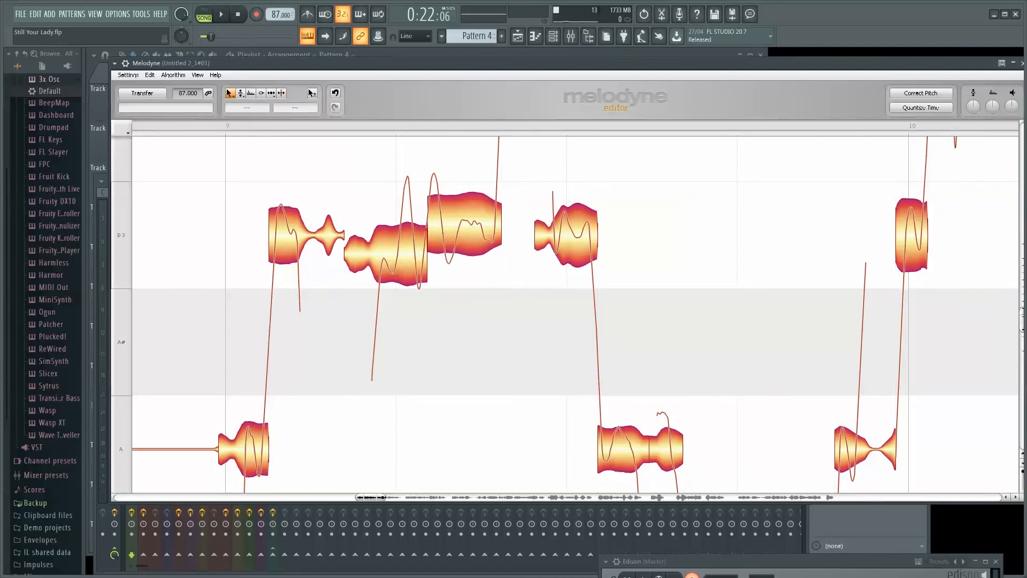
- Play the song from bar 7 and follow the vocal notes in the Melodyne editor
click(228, 17)
drag(443, 67, 393, 321)
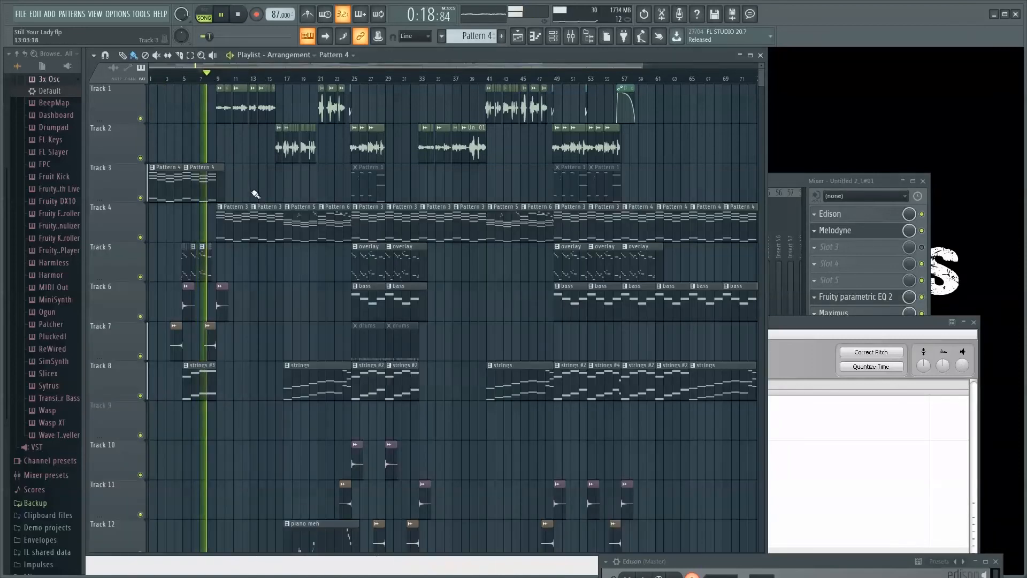
drag(810, 322, 802, 234)
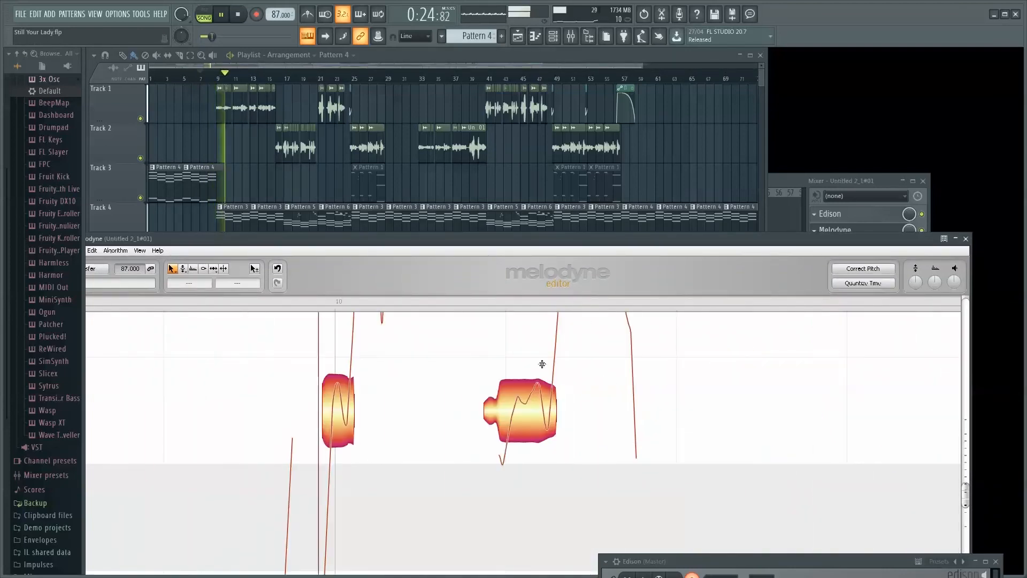
drag(707, 230, 733, 117)
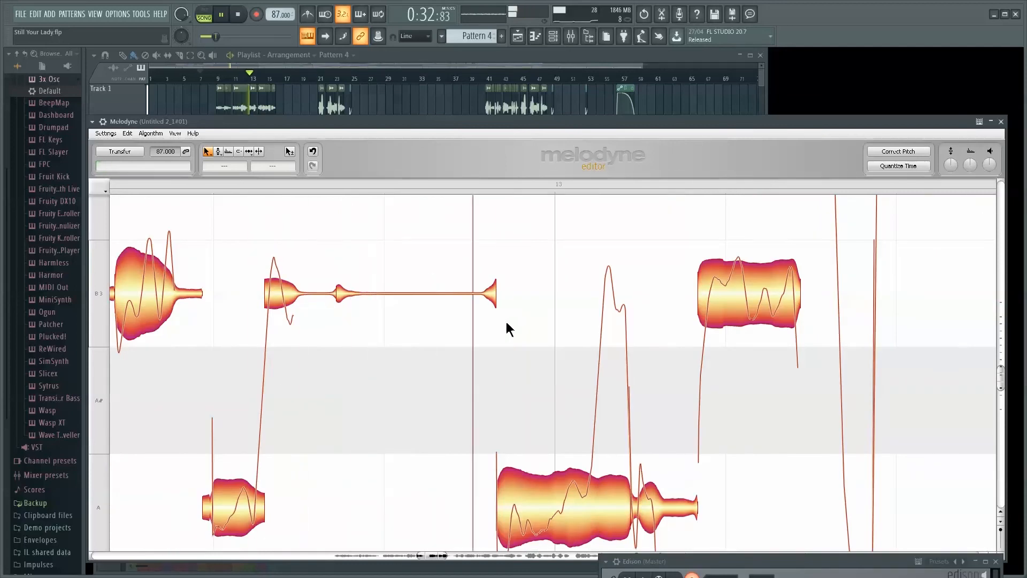
- Bring the playlist and the mixer to the front while the song plays on, and stop playback
drag(540, 130, 549, 333)
click(352, 65)
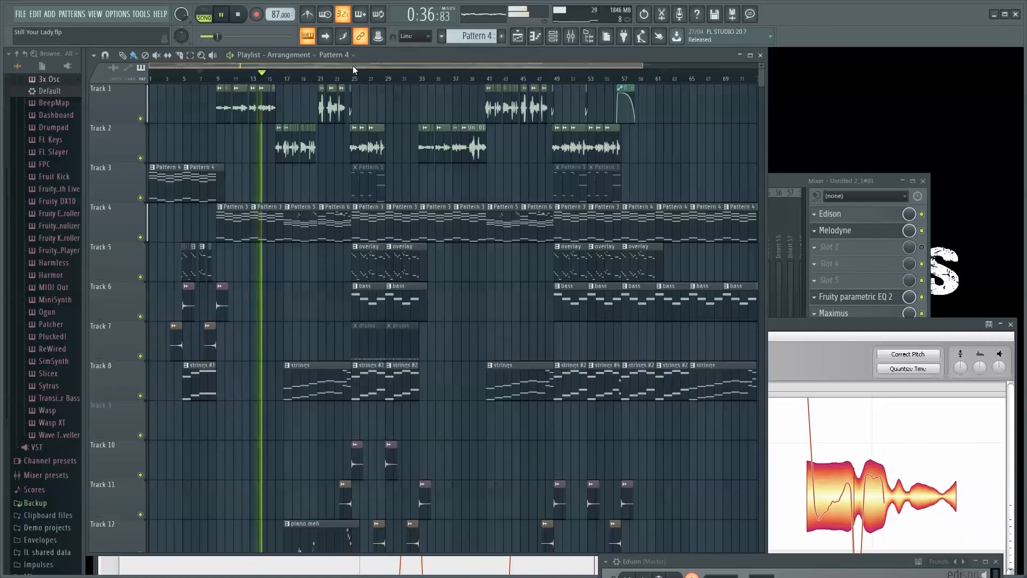
click(822, 181)
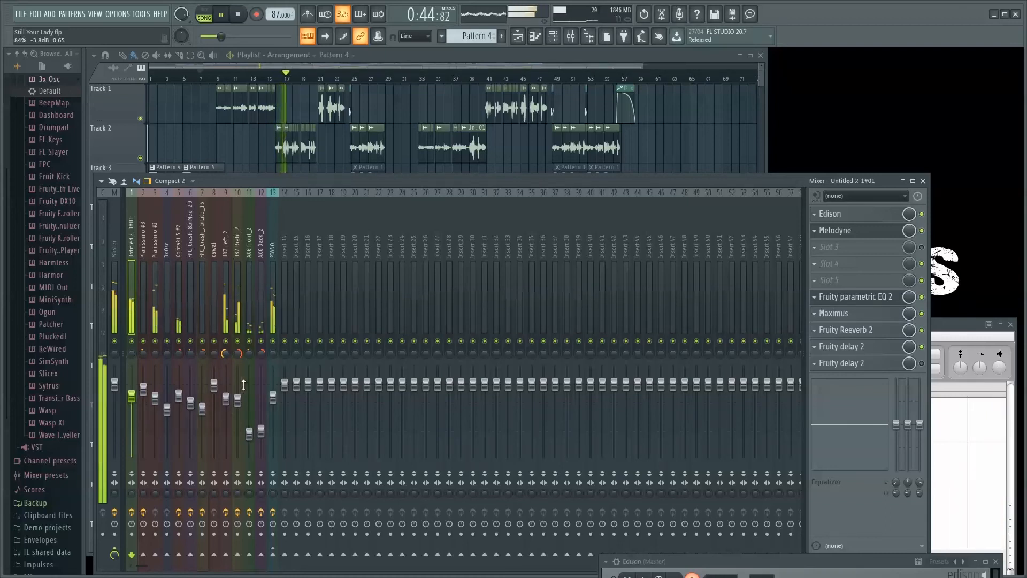
drag(134, 399, 132, 399)
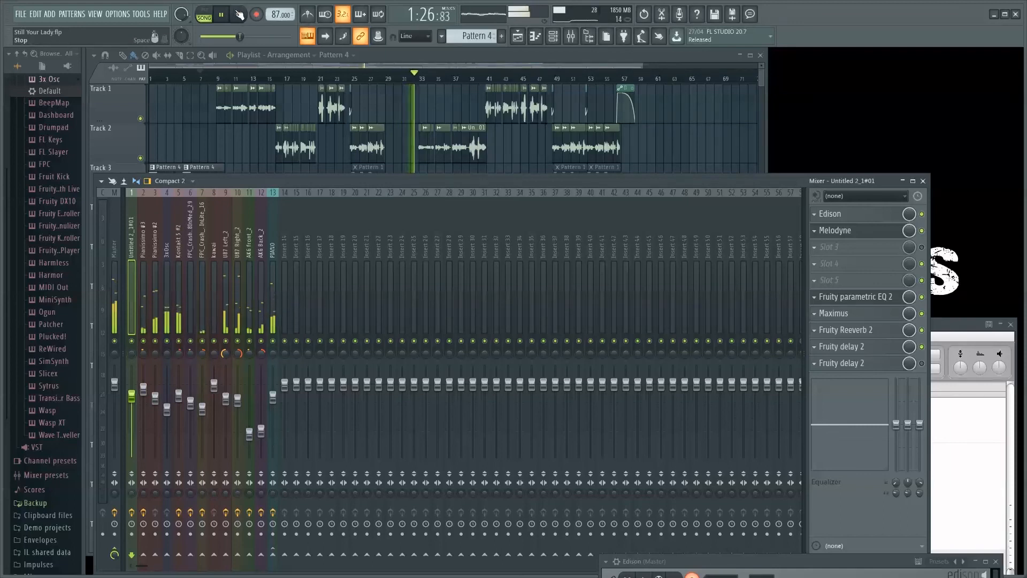
click(238, 14)
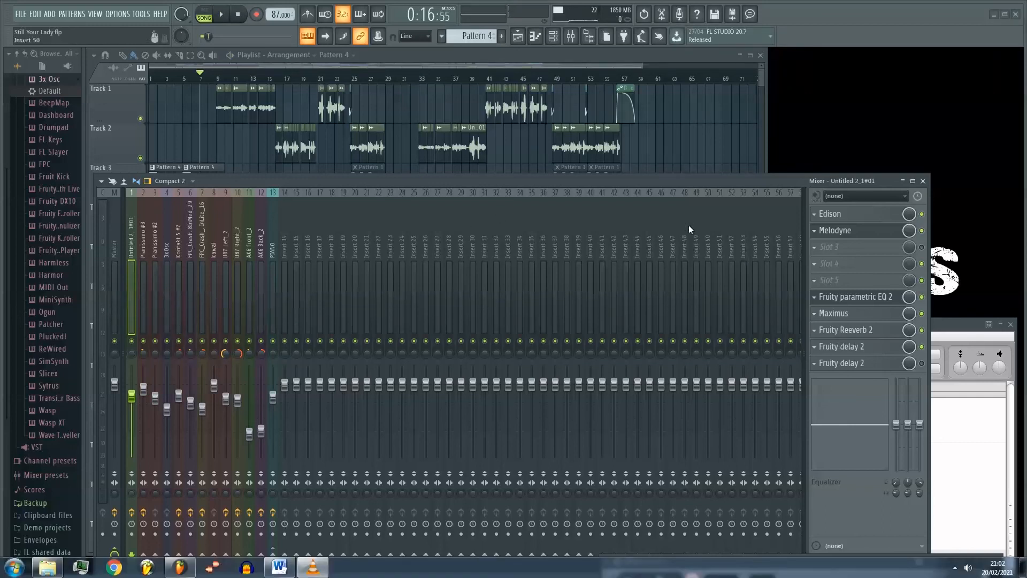
- Move the mixer higher on the screen, and open the vocal track's Melodyne editor from its effect slot to check it
drag(649, 178, 666, 89)
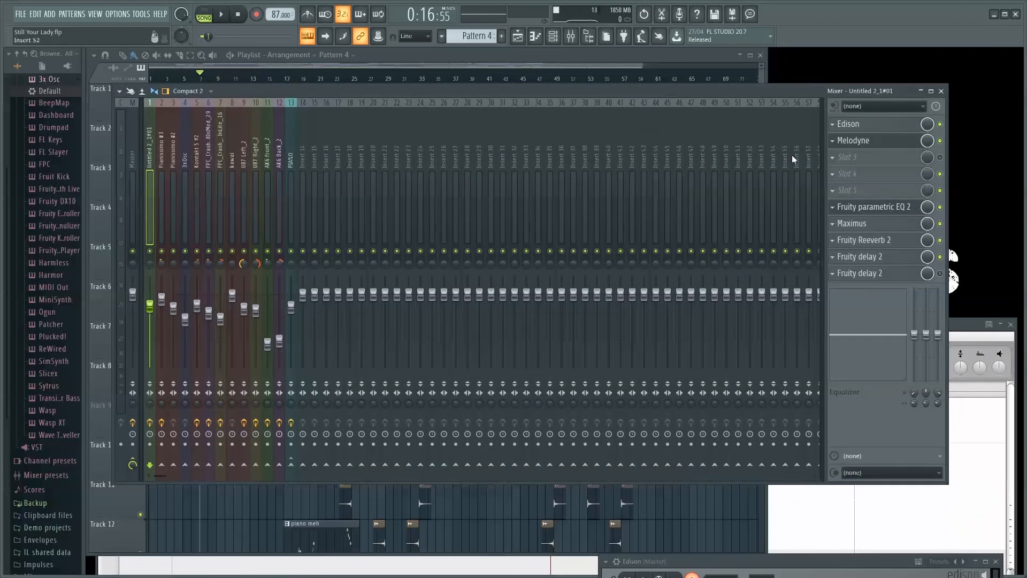
click(867, 142)
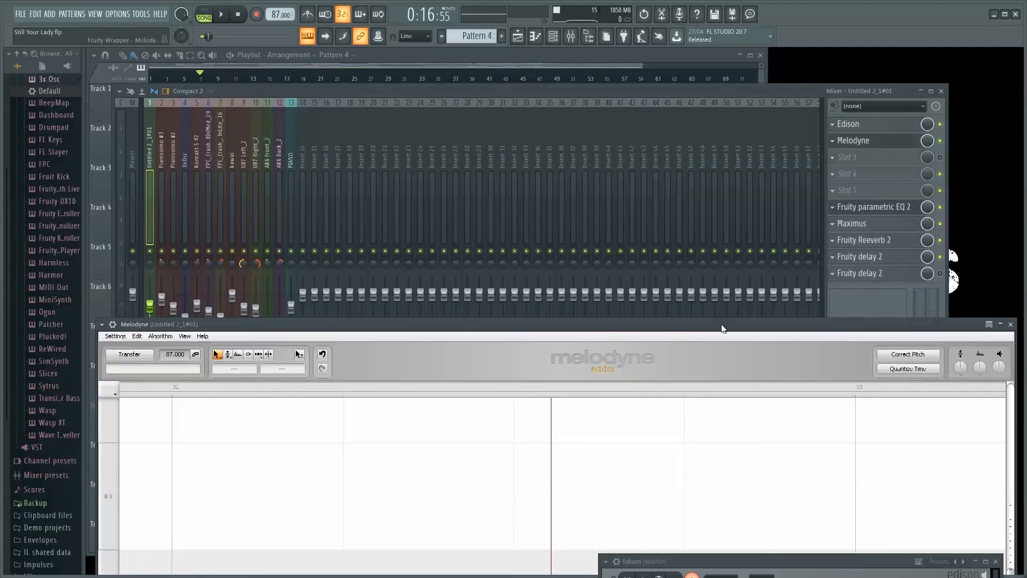
drag(734, 150, 736, 142)
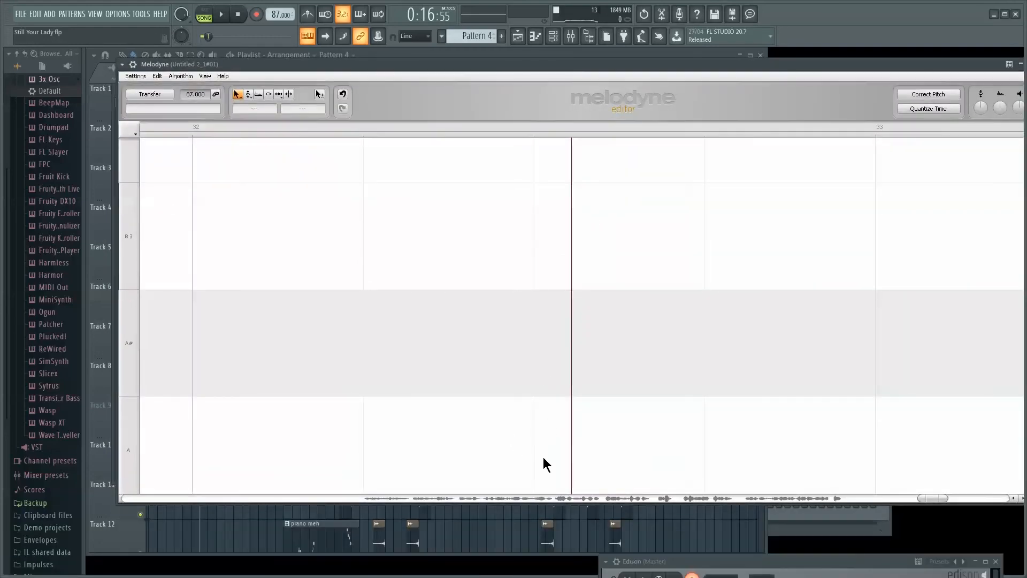
click(601, 121)
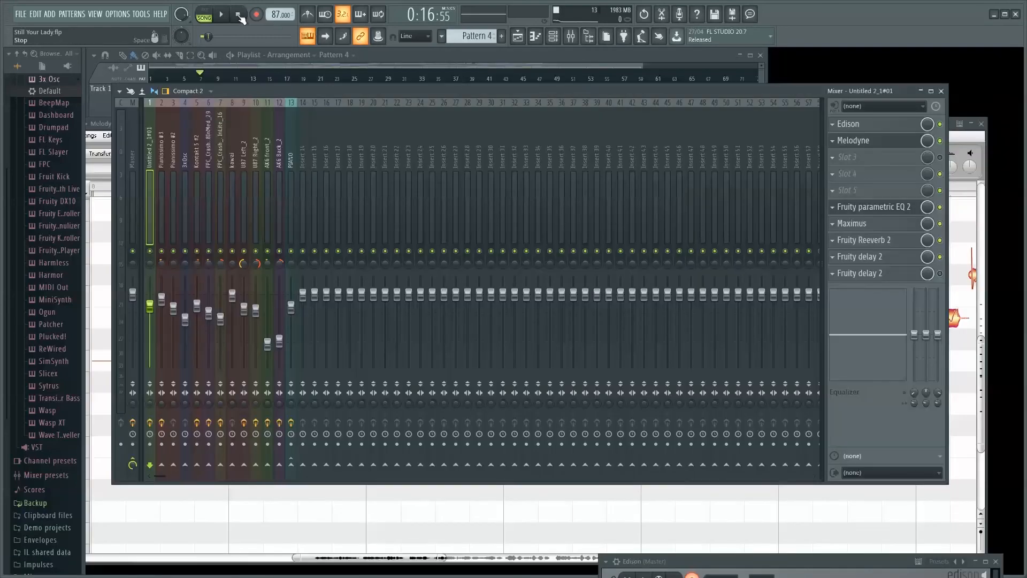
- Load Edison into slot 3, directly below Melodyne, on the vocal's mixer track, and set its recording mode to On play
click(833, 160)
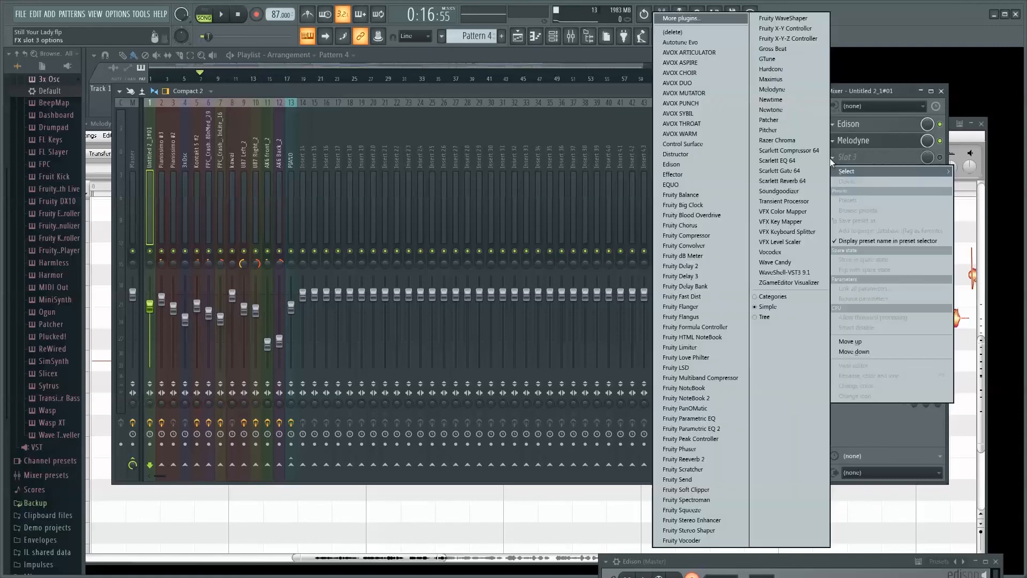
click(692, 164)
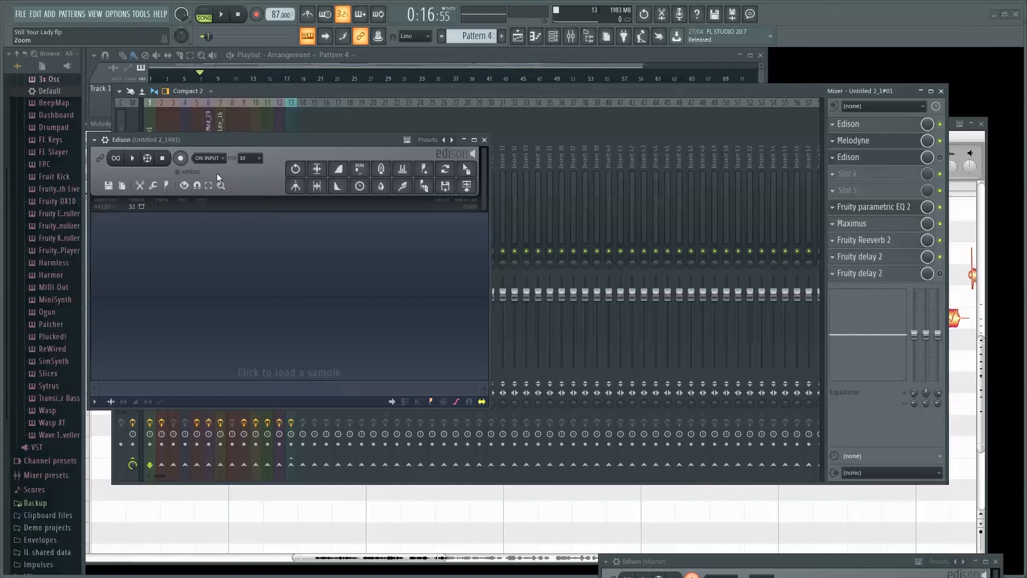
click(219, 159)
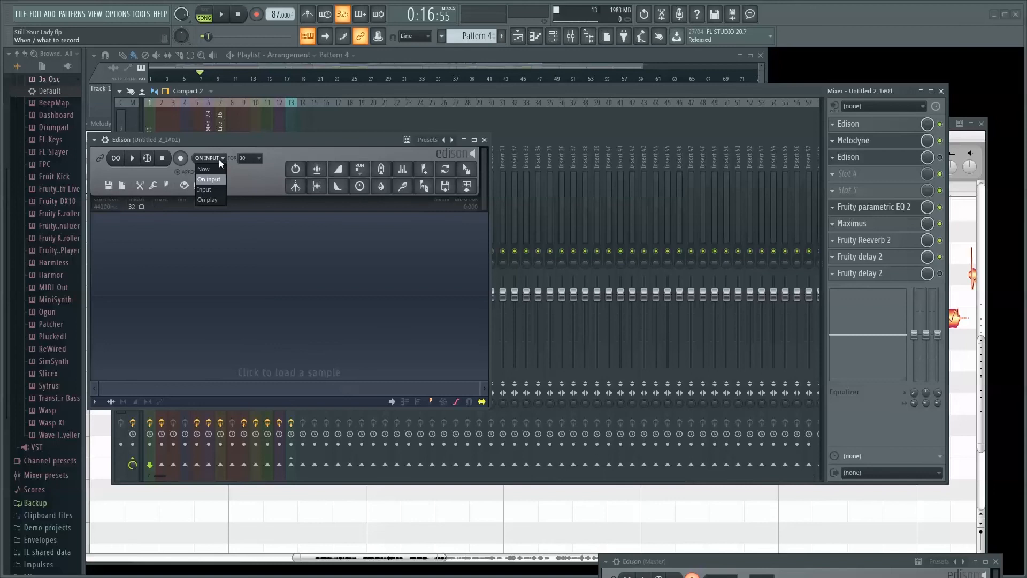
click(221, 159)
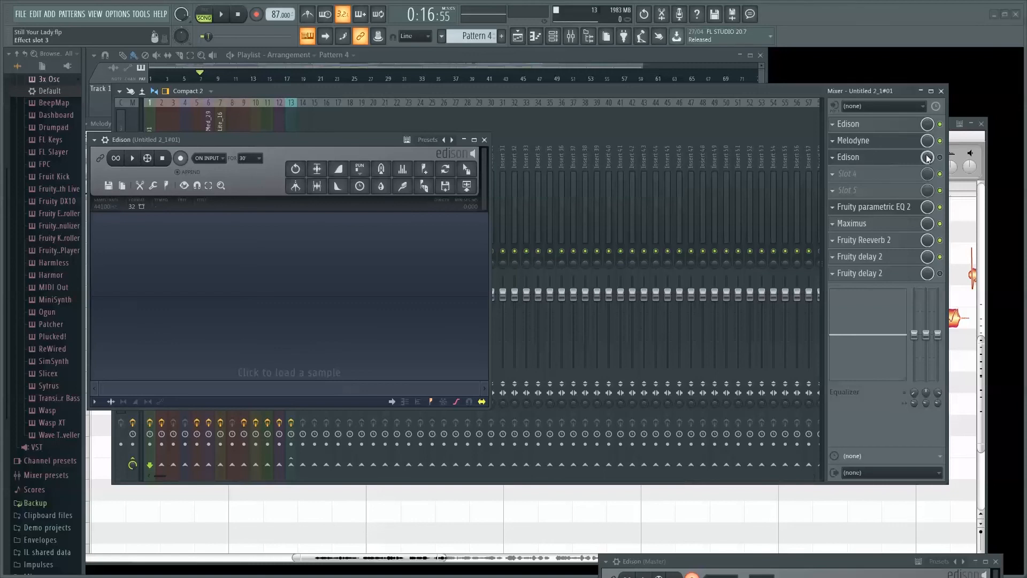
click(207, 159)
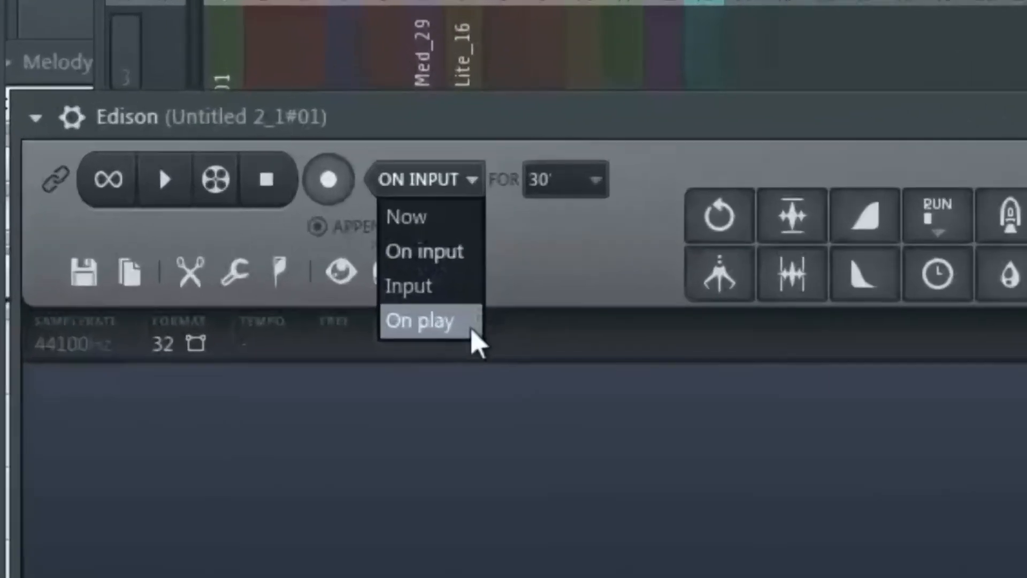
click(470, 328)
- Arm recording in the new Edison, play the song from the beginning to capture the corrected vocal, and move Edison clear of the used mixer tracks
click(331, 178)
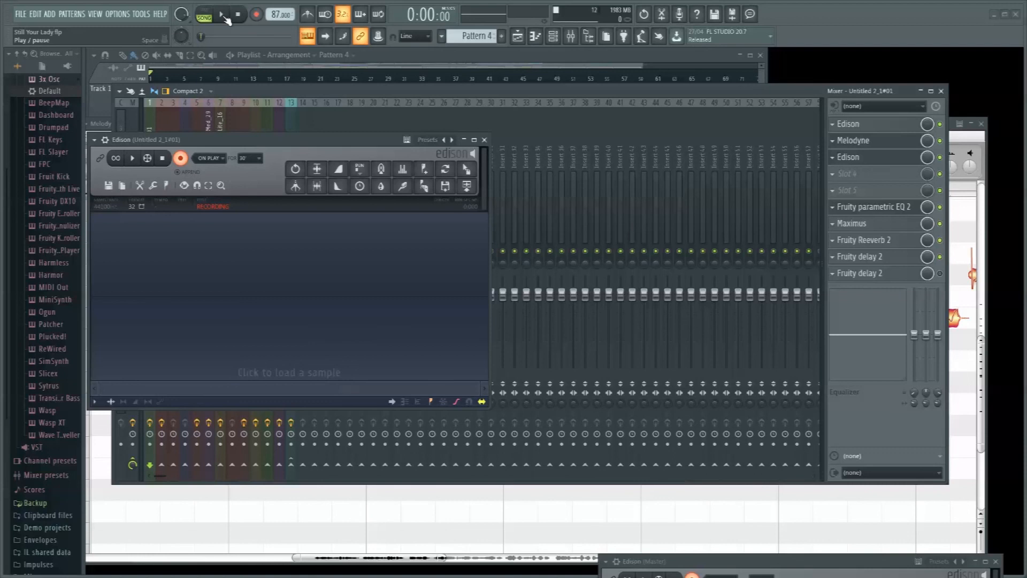
click(222, 16)
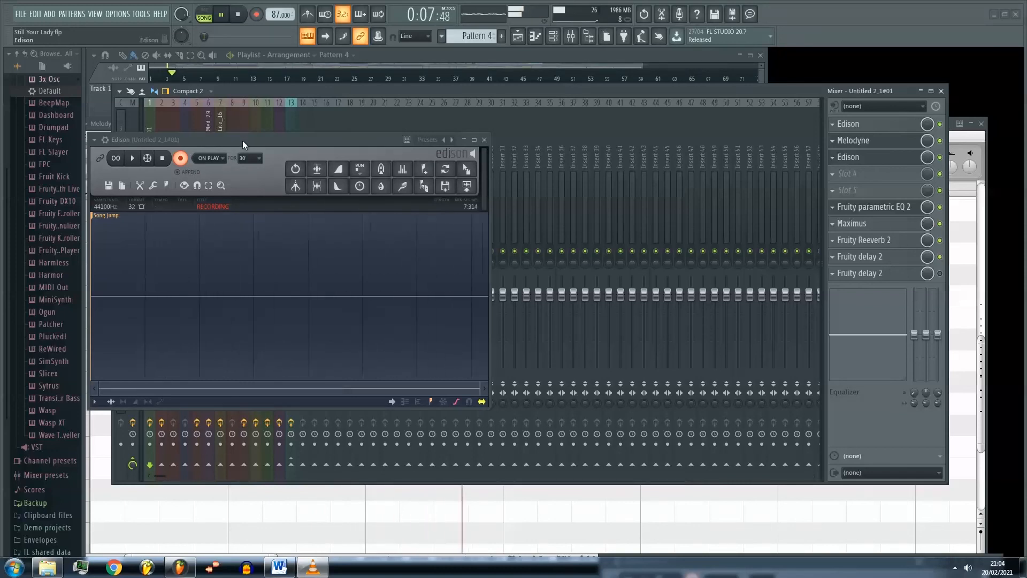
drag(243, 140, 452, 163)
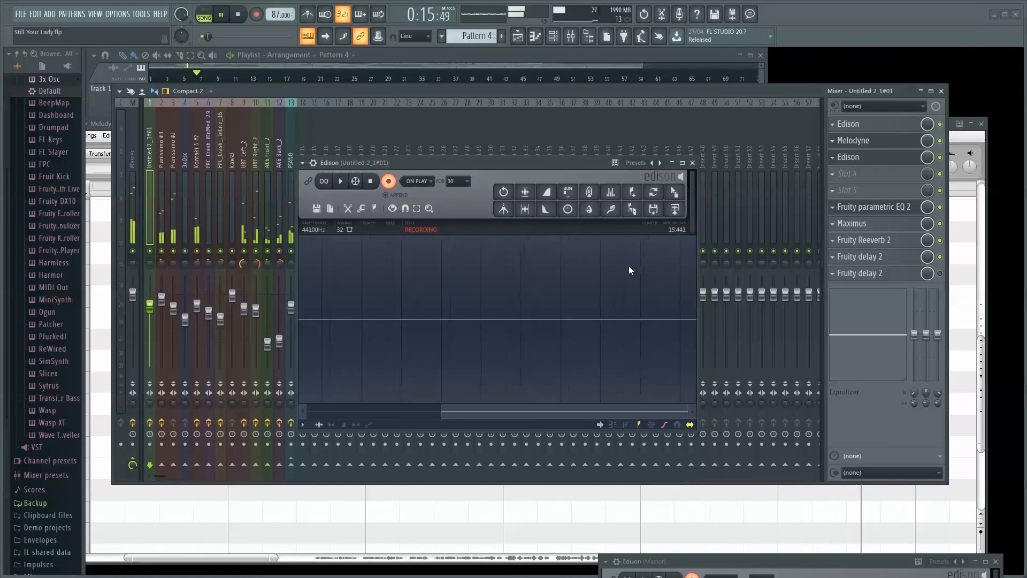
drag(495, 165, 505, 165)
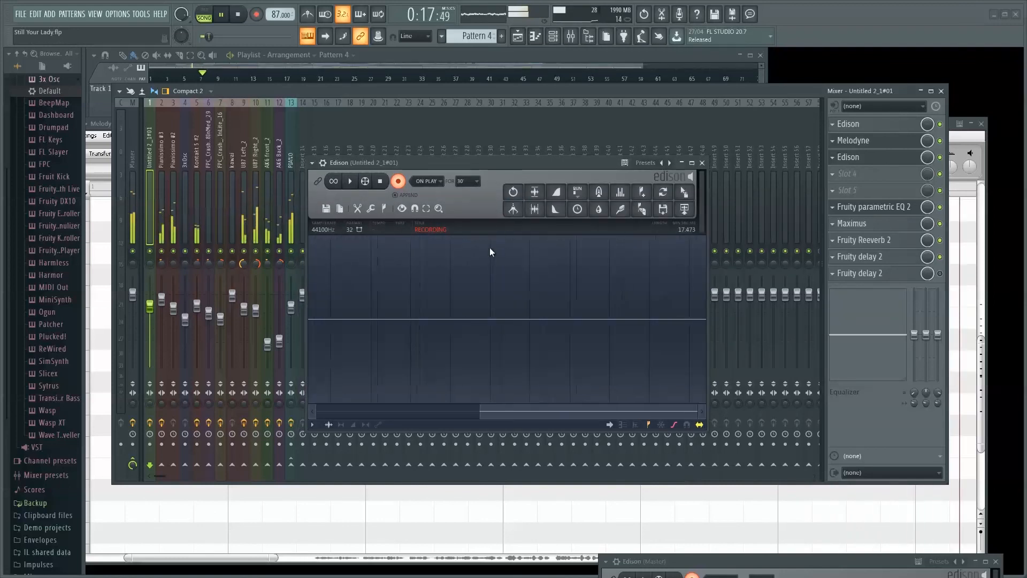